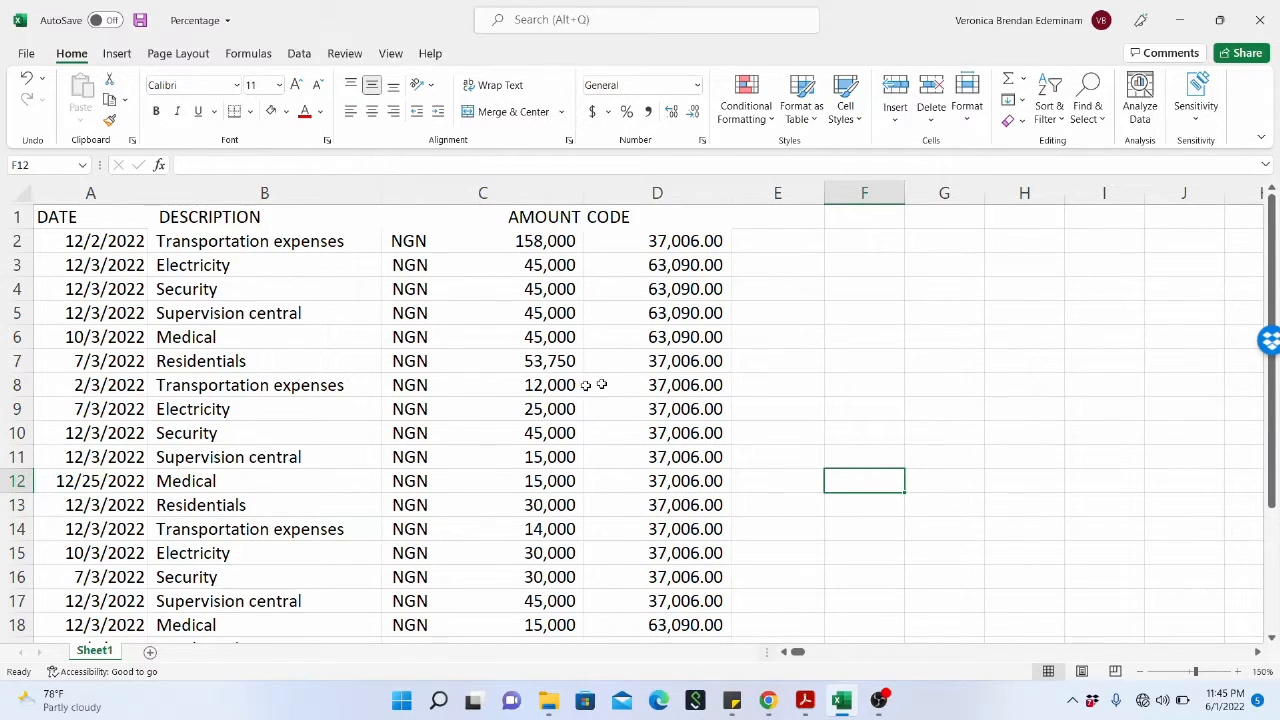
{"action": "left_click", "coordinate": [676, 368]}
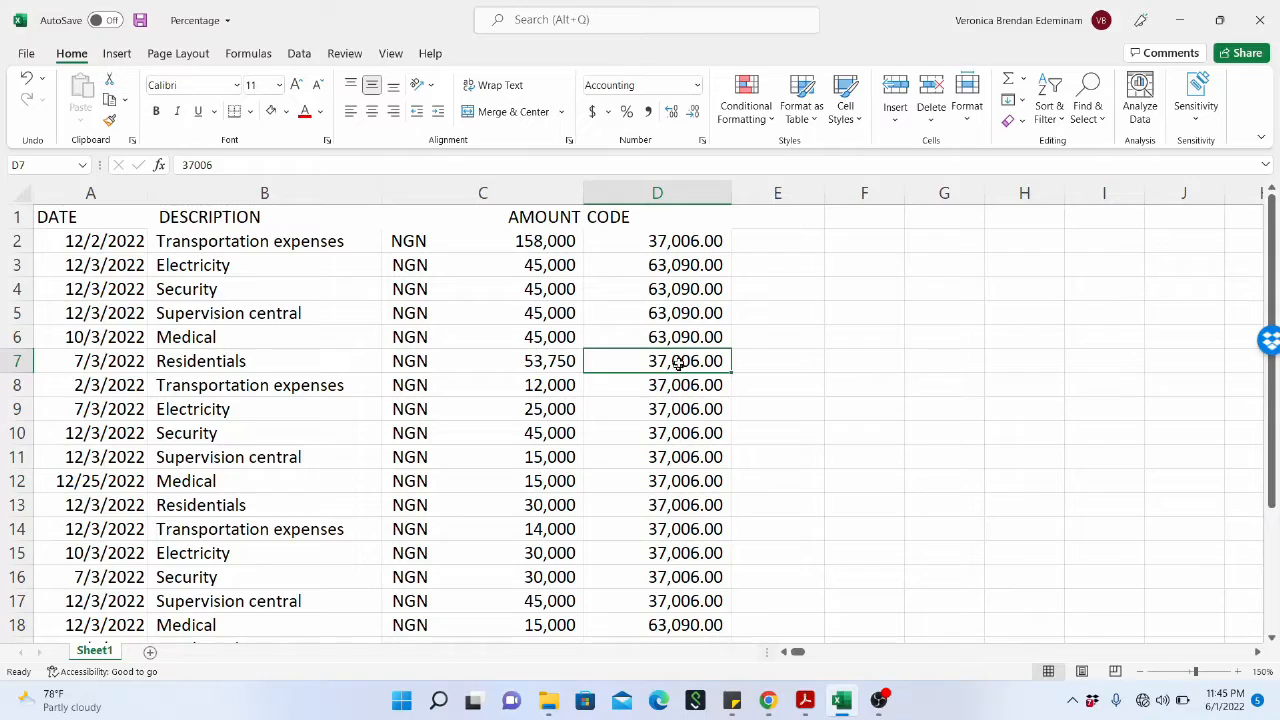
{"action": "left_click", "coordinate": [690, 312]}
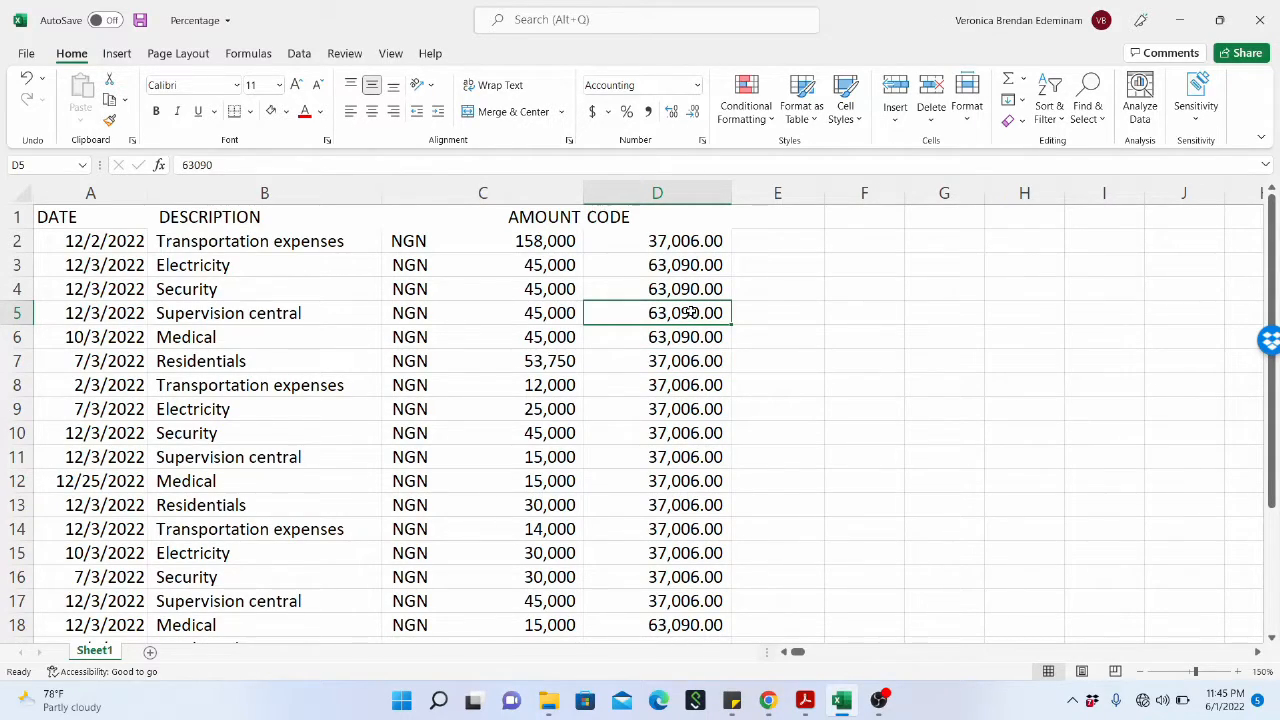
{"action": "left_click", "coordinate": [685, 366]}
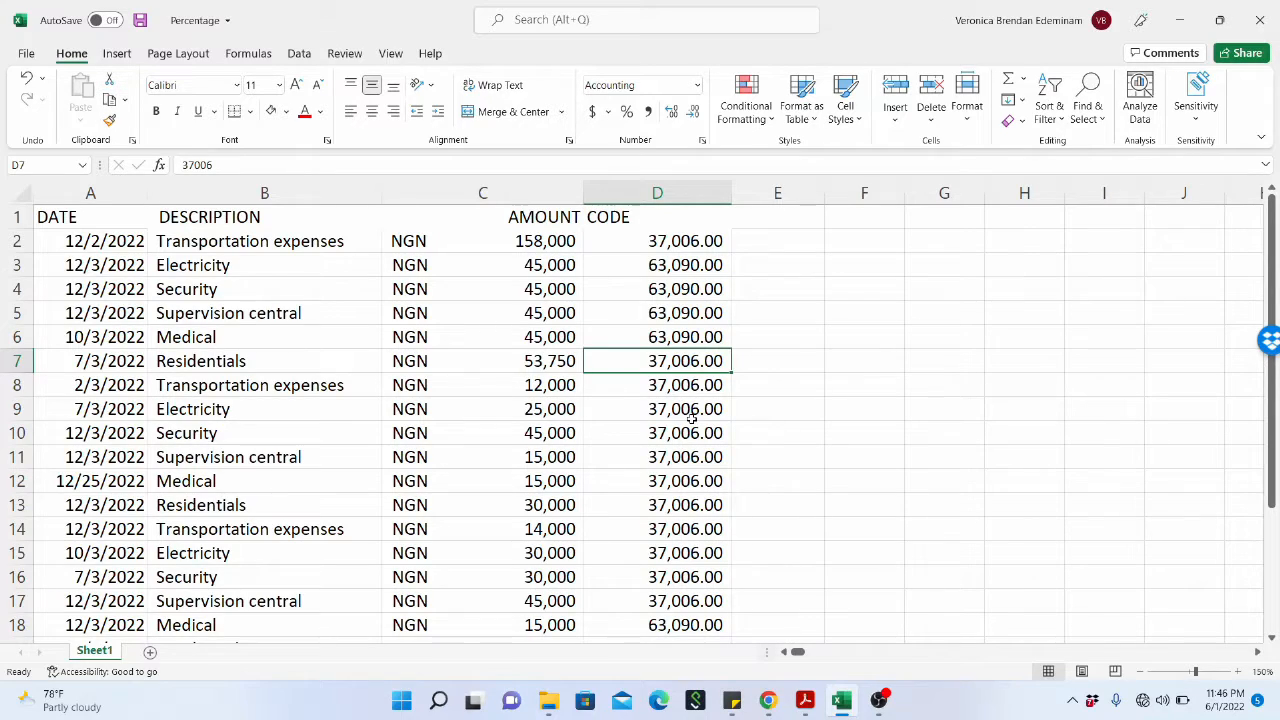
{"action": "left_click", "coordinate": [703, 457]}
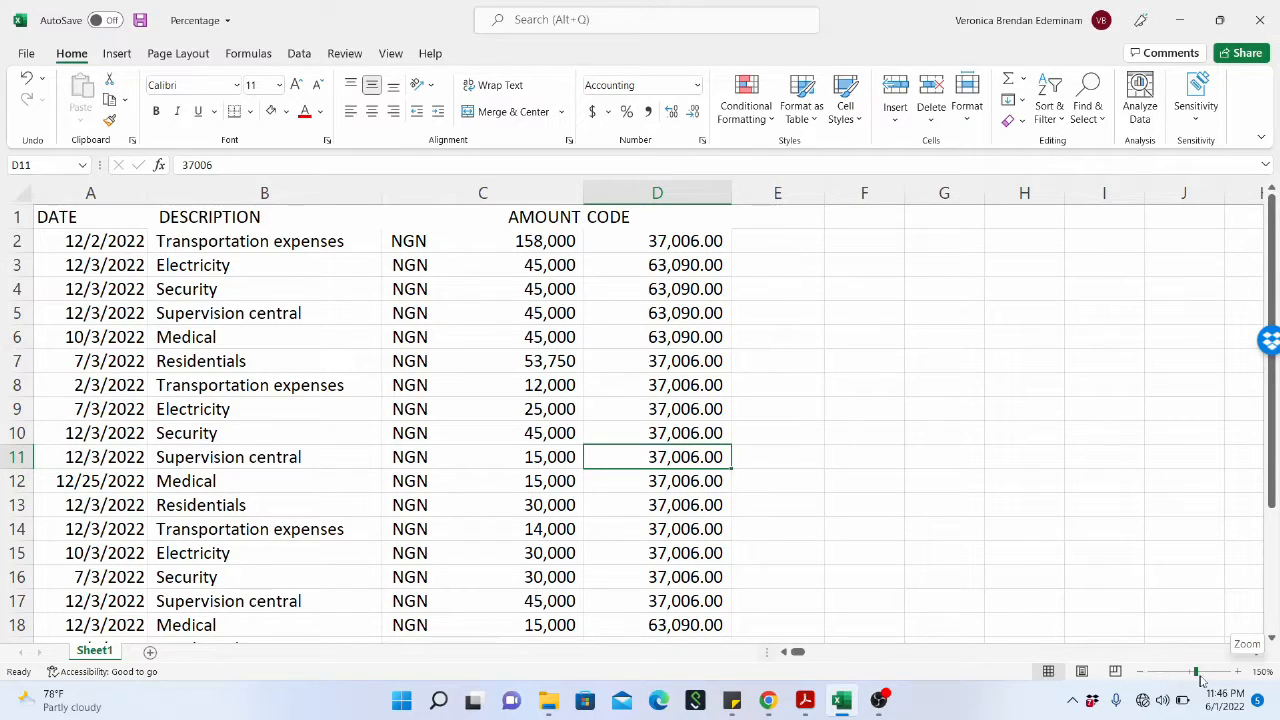
Reduce the worksheet's zoom level to 75%.
{"action": "left_click_drag", "start_coordinate": [1199, 677], "coordinate": [1197, 674]}
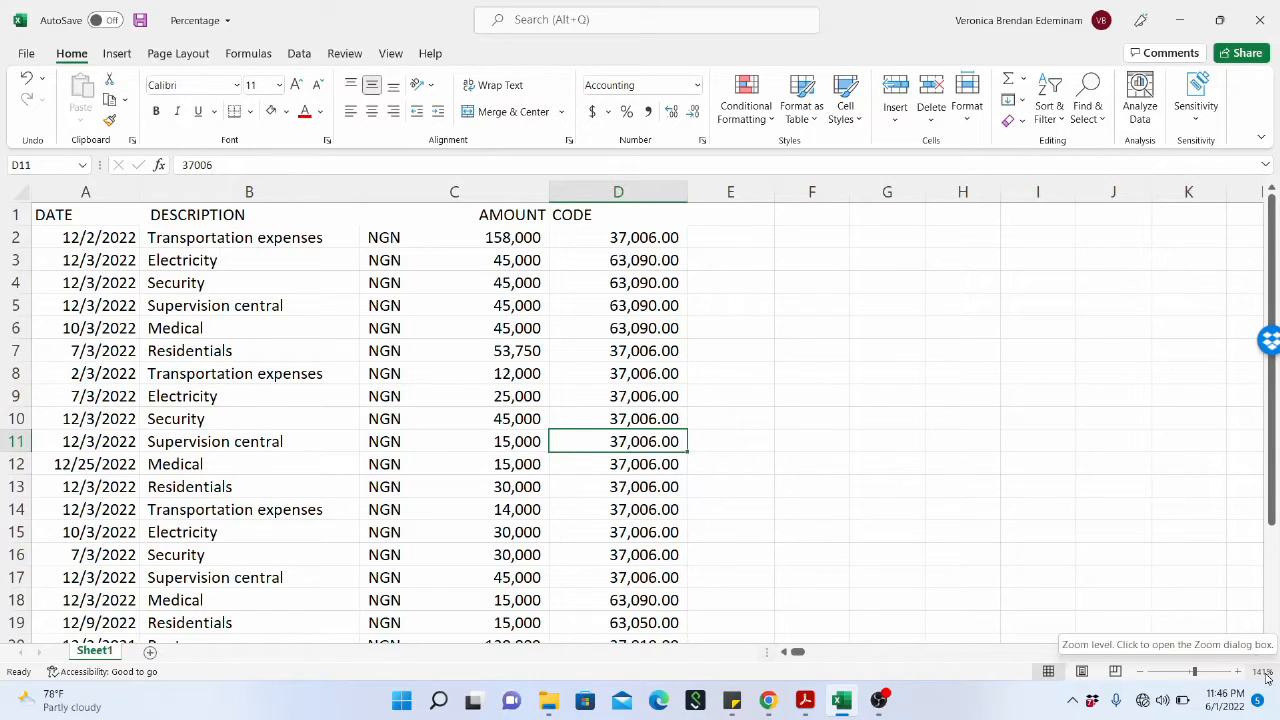
{"action": "left_click", "coordinate": [1265, 676]}
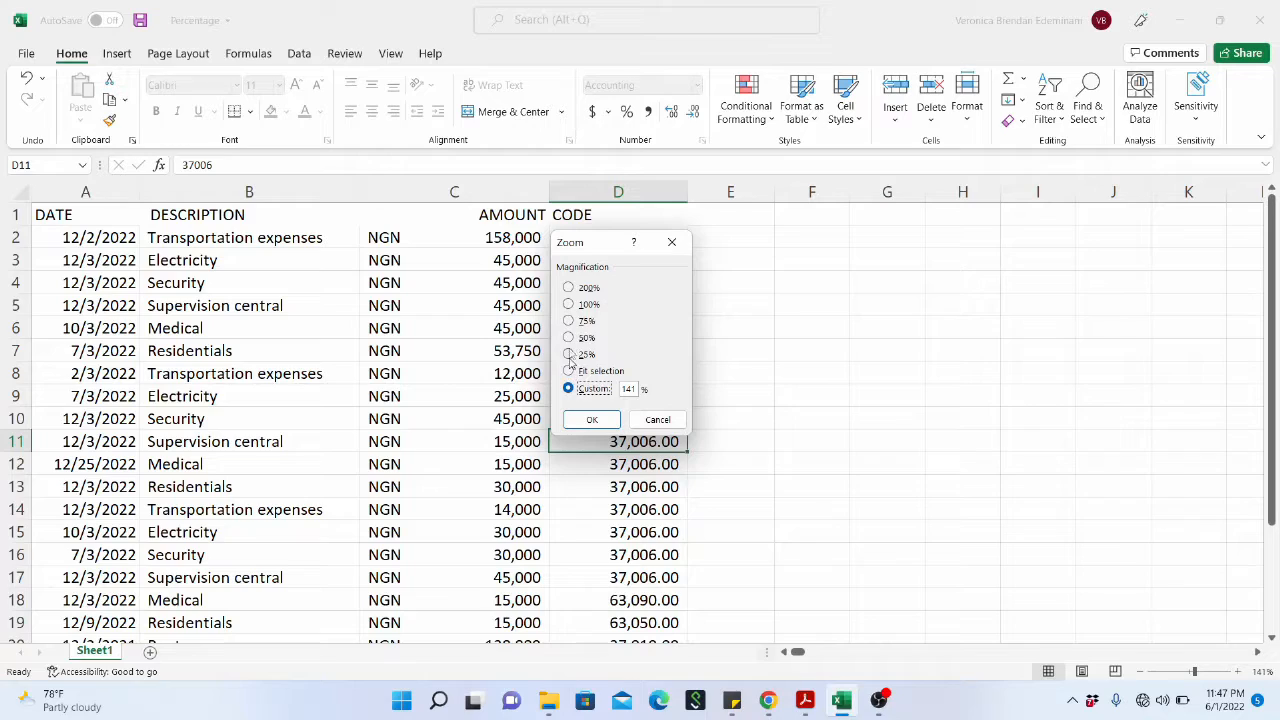
{"action": "left_click", "coordinate": [568, 321]}
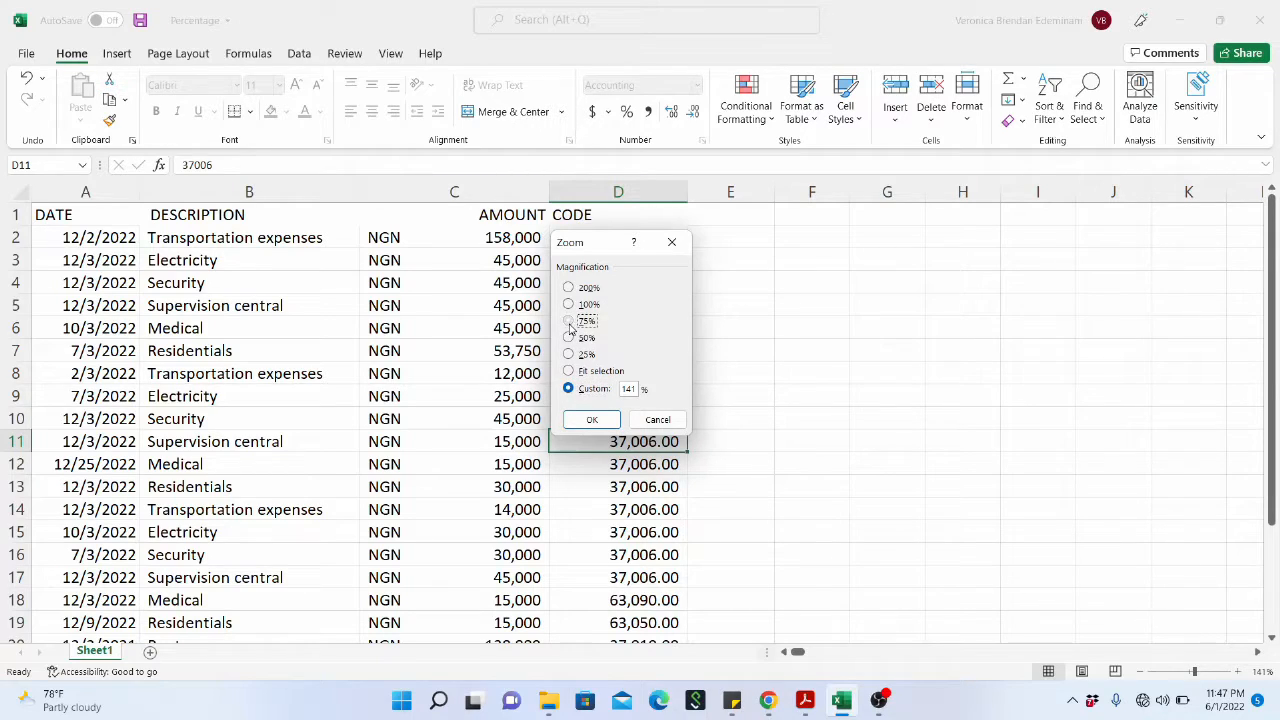
{"action": "left_click", "coordinate": [593, 419]}
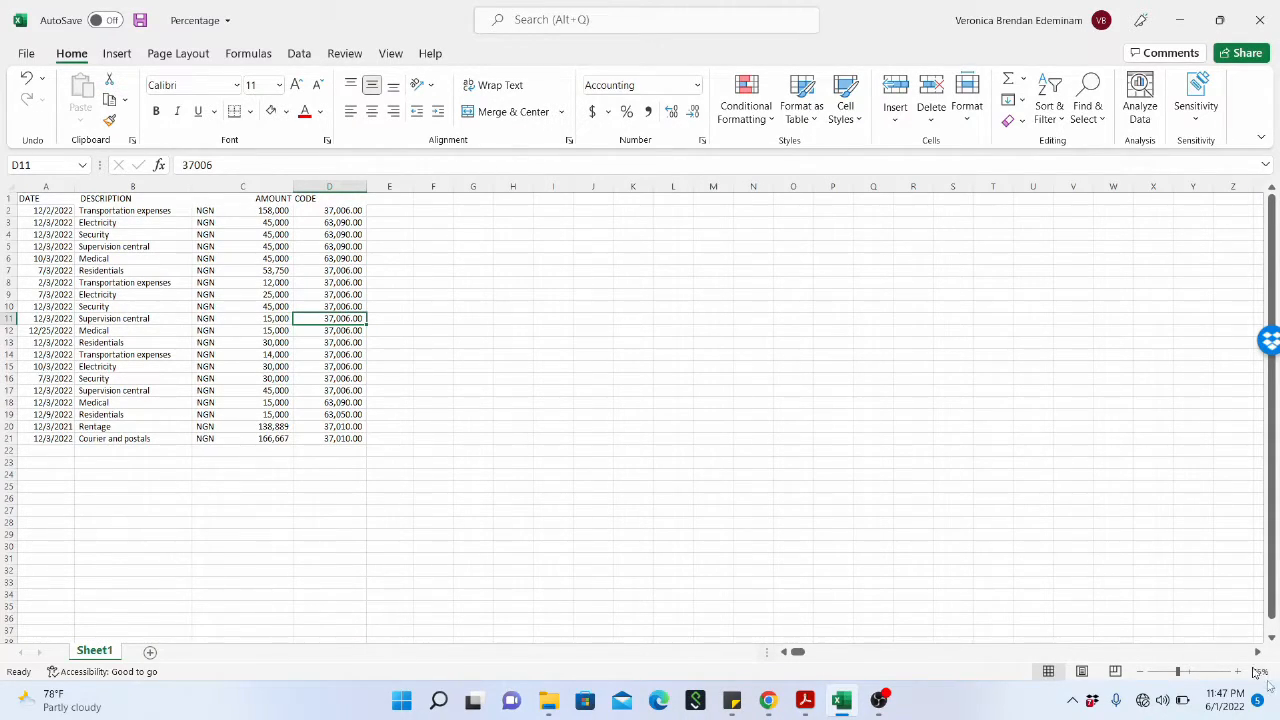
Set a custom worksheet zoom of 150%.
{"action": "left_click", "coordinate": [1260, 672]}
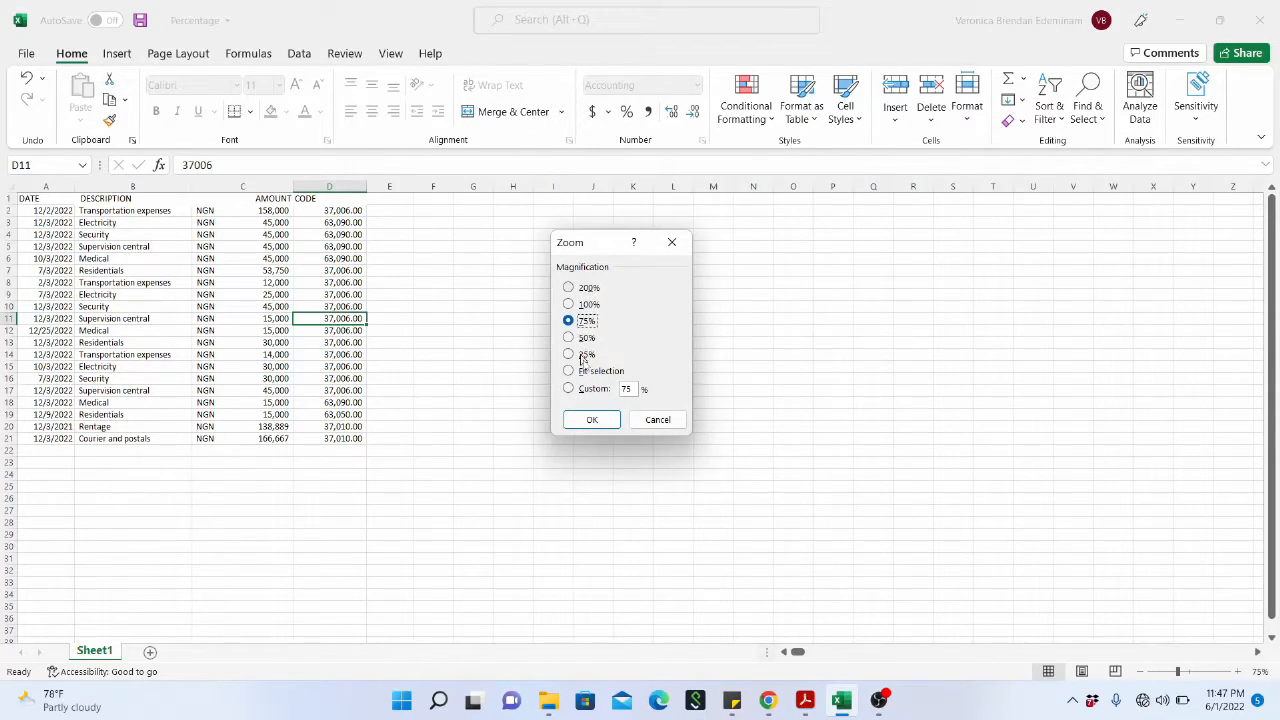
{"action": "left_click", "coordinate": [569, 388]}
{"action": "type", "text": "150"}
{"action": "left_click", "coordinate": [603, 424]}
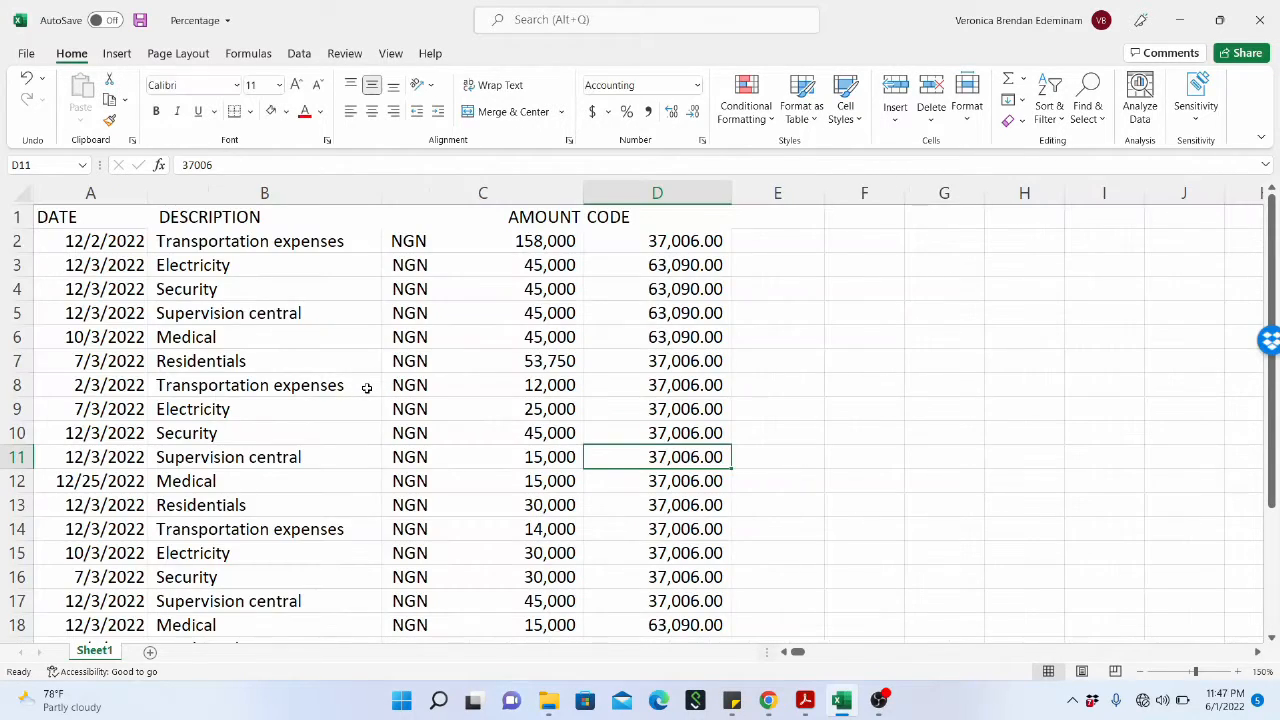
Examine the DATE, DESCRIPTION, AMOUNT and CODE columns one by one to see what each holds.
{"action": "left_click", "coordinate": [437, 308]}
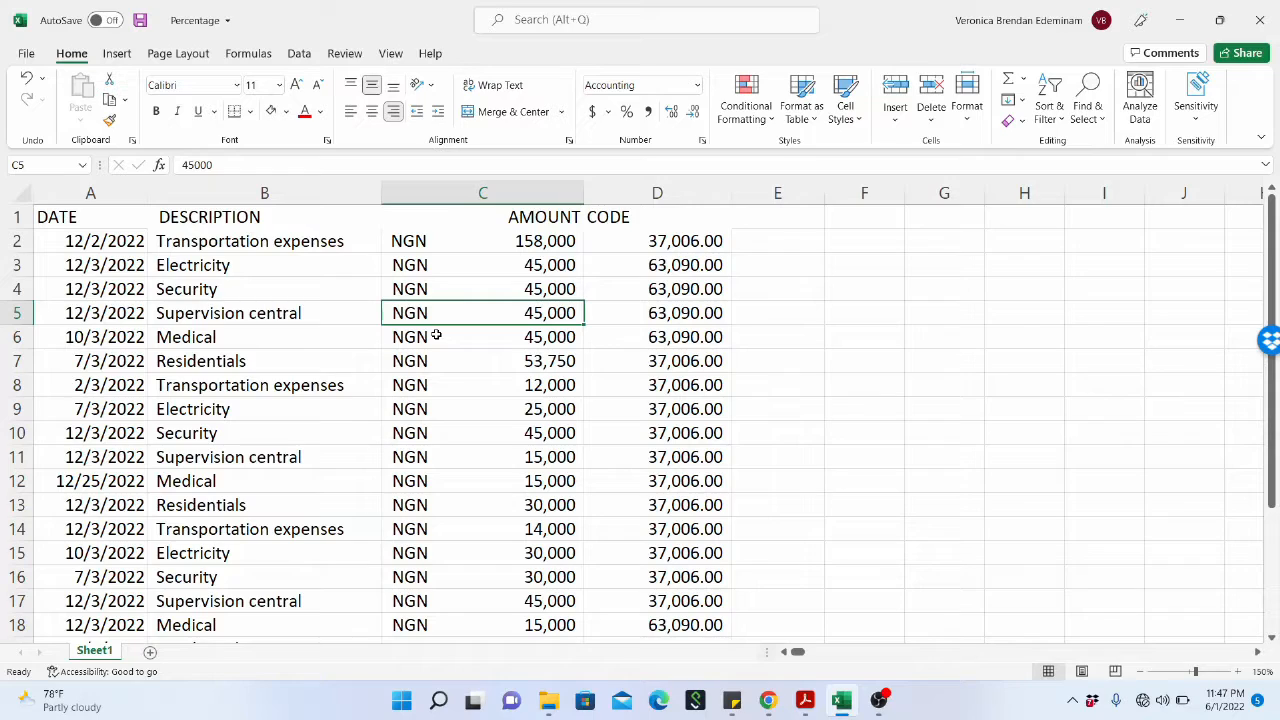
{"action": "left_click", "coordinate": [523, 185]}
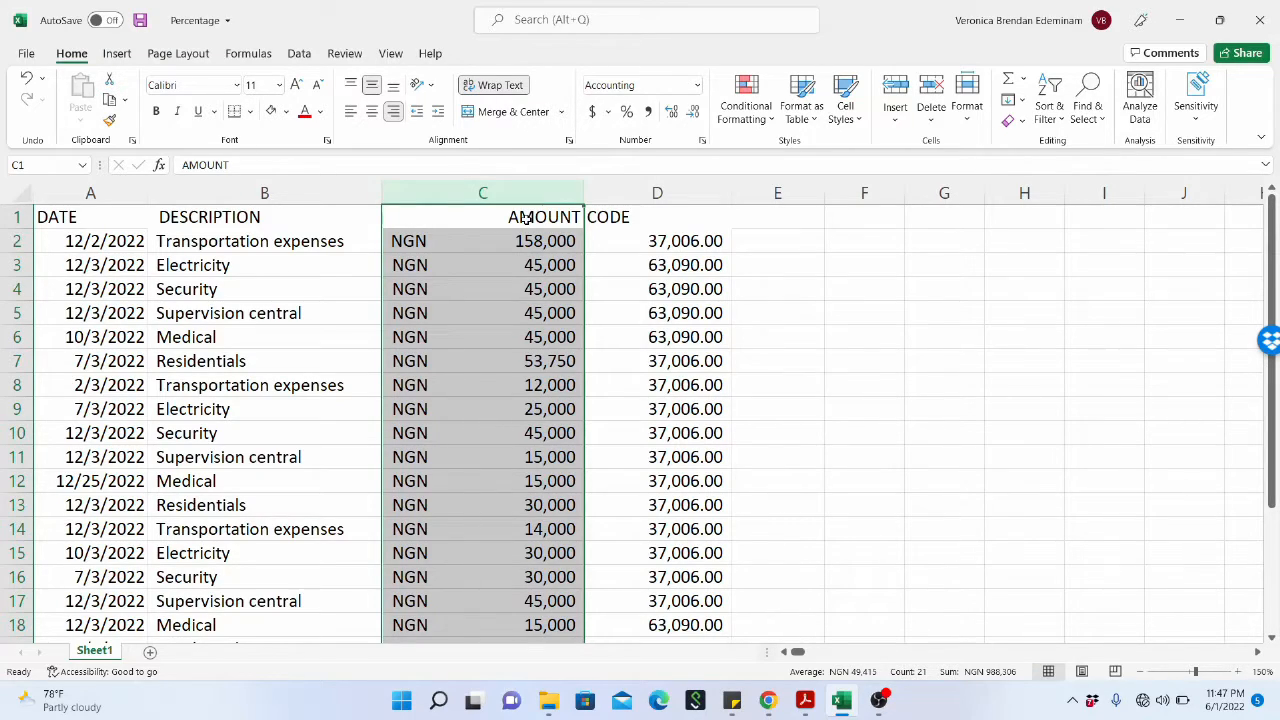
{"action": "left_click", "coordinate": [130, 188]}
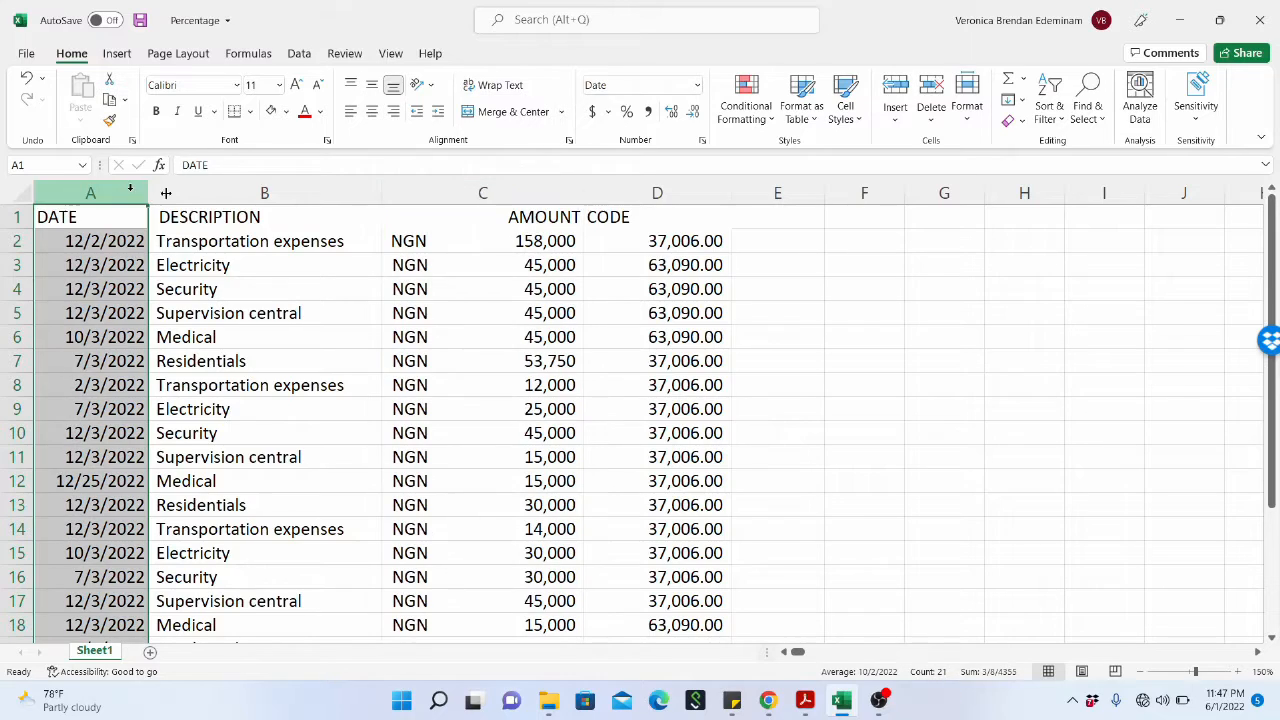
{"action": "left_click", "coordinate": [230, 192]}
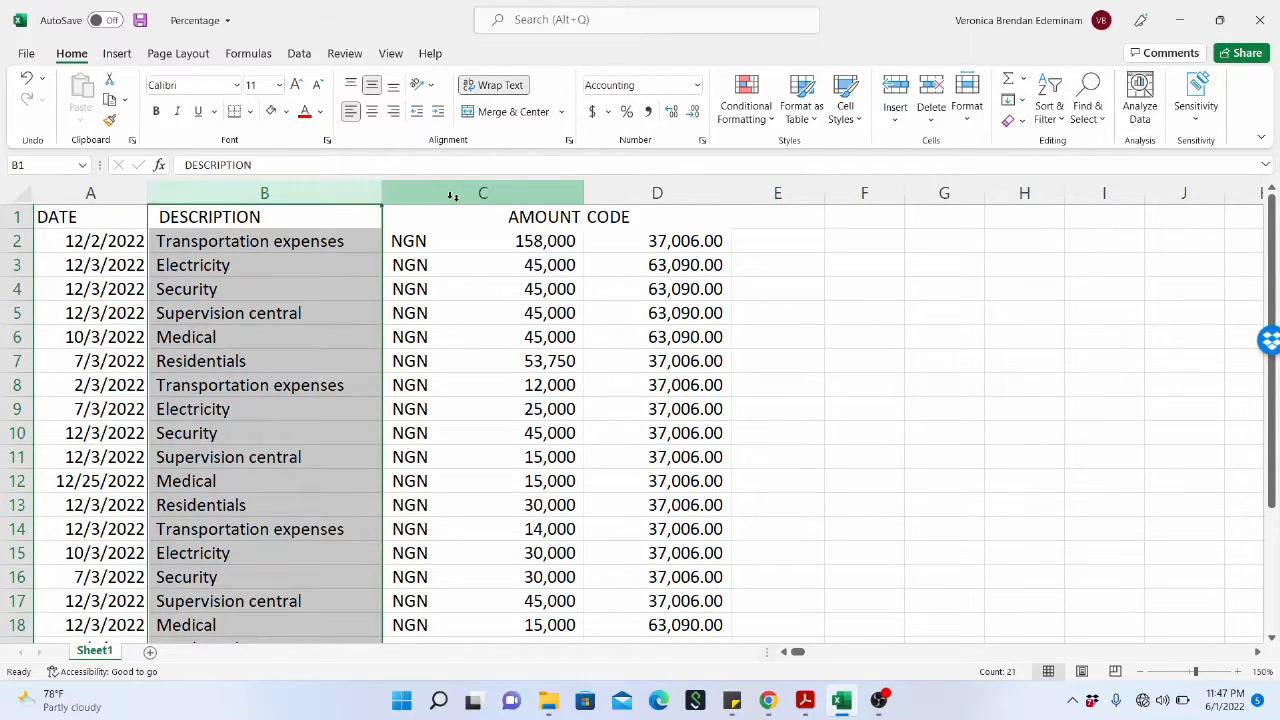
{"action": "left_click", "coordinate": [455, 197]}
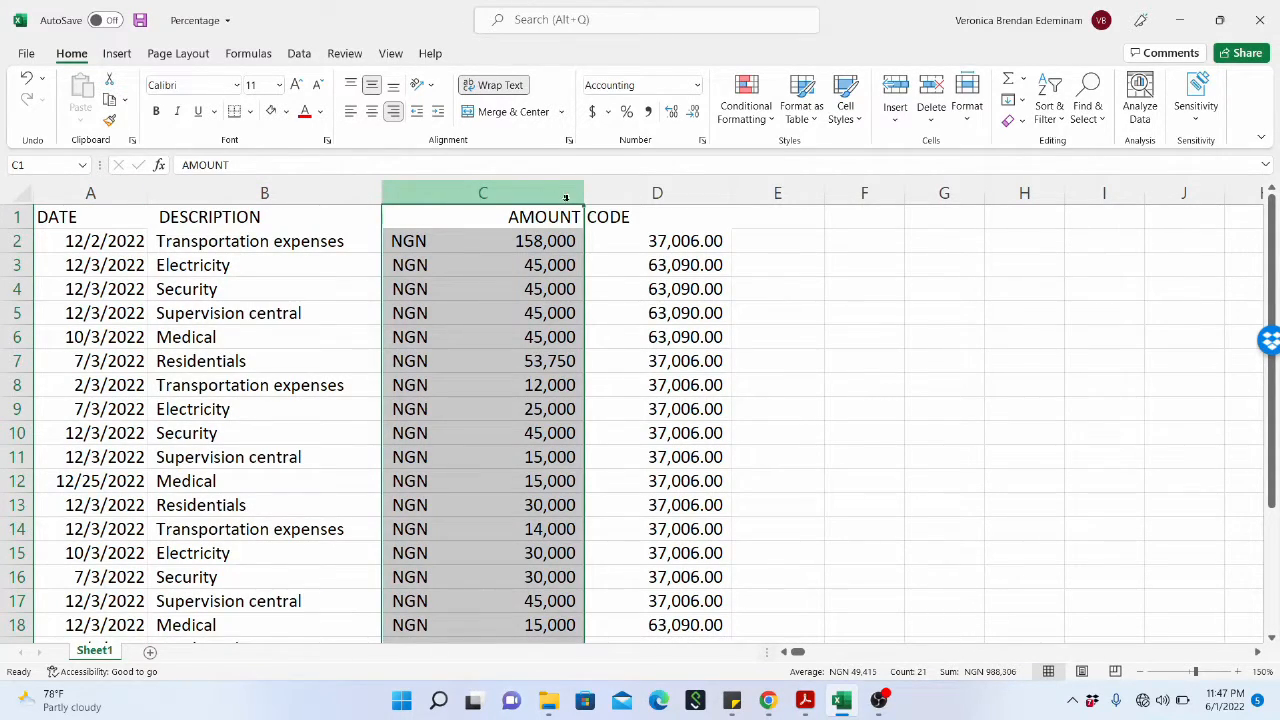
{"action": "left_click", "coordinate": [628, 196]}
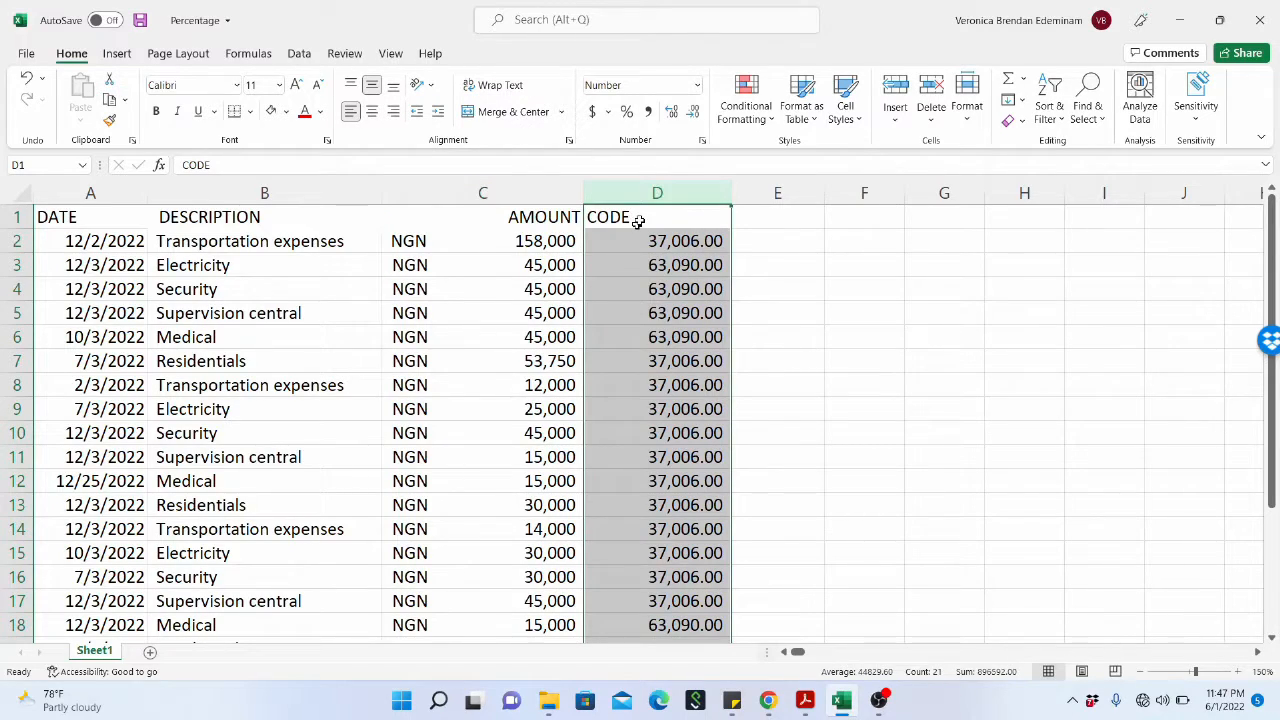
{"action": "left_click", "coordinate": [639, 220]}
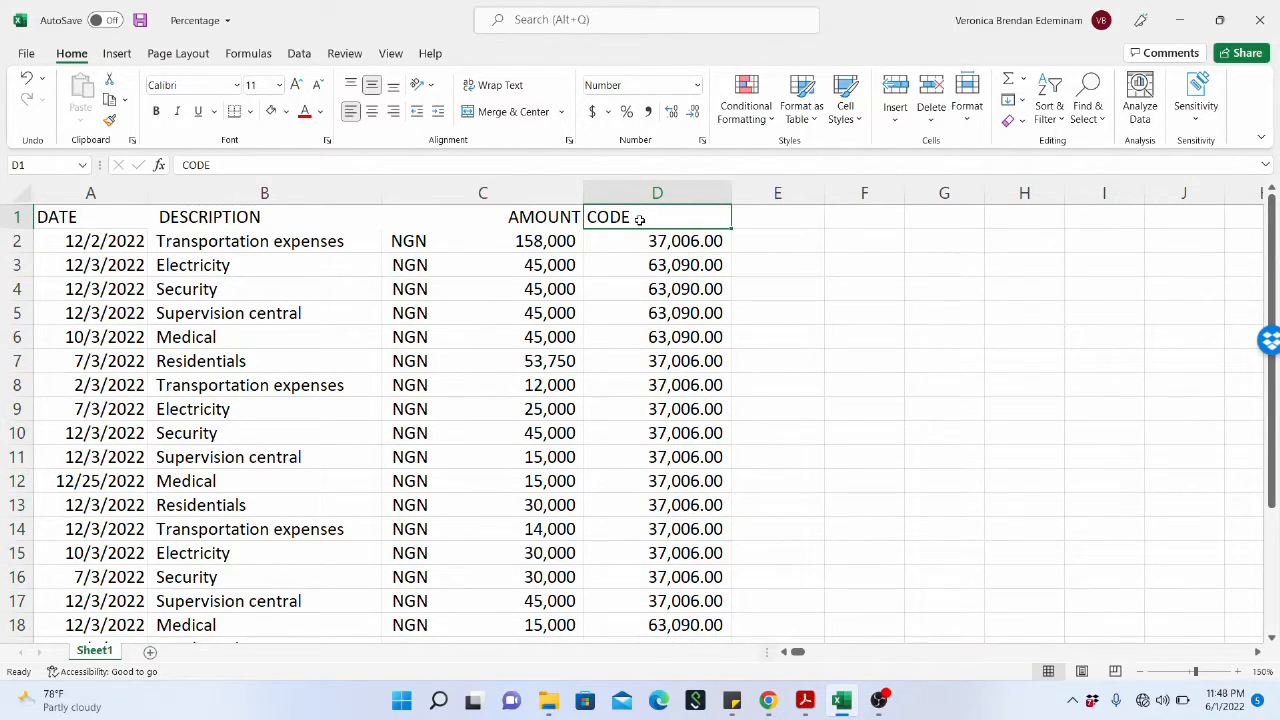
{"action": "left_click", "coordinate": [503, 193]}
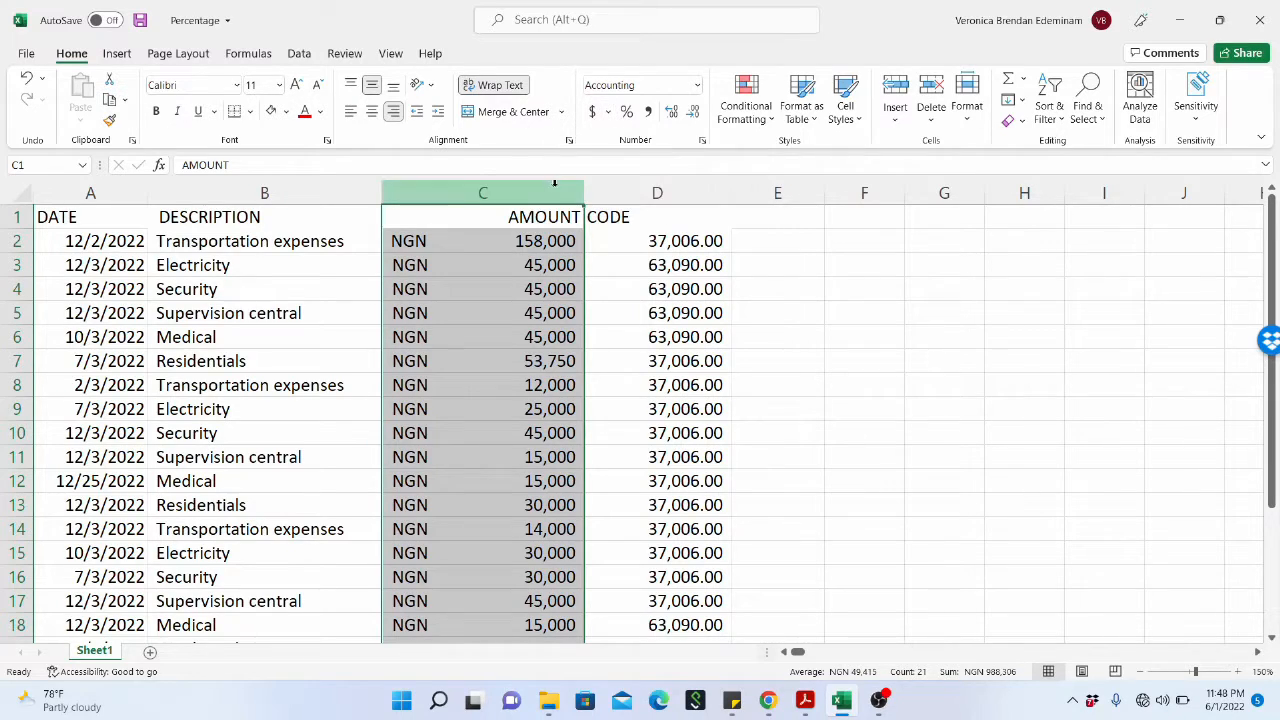
{"action": "left_click", "coordinate": [330, 192]}
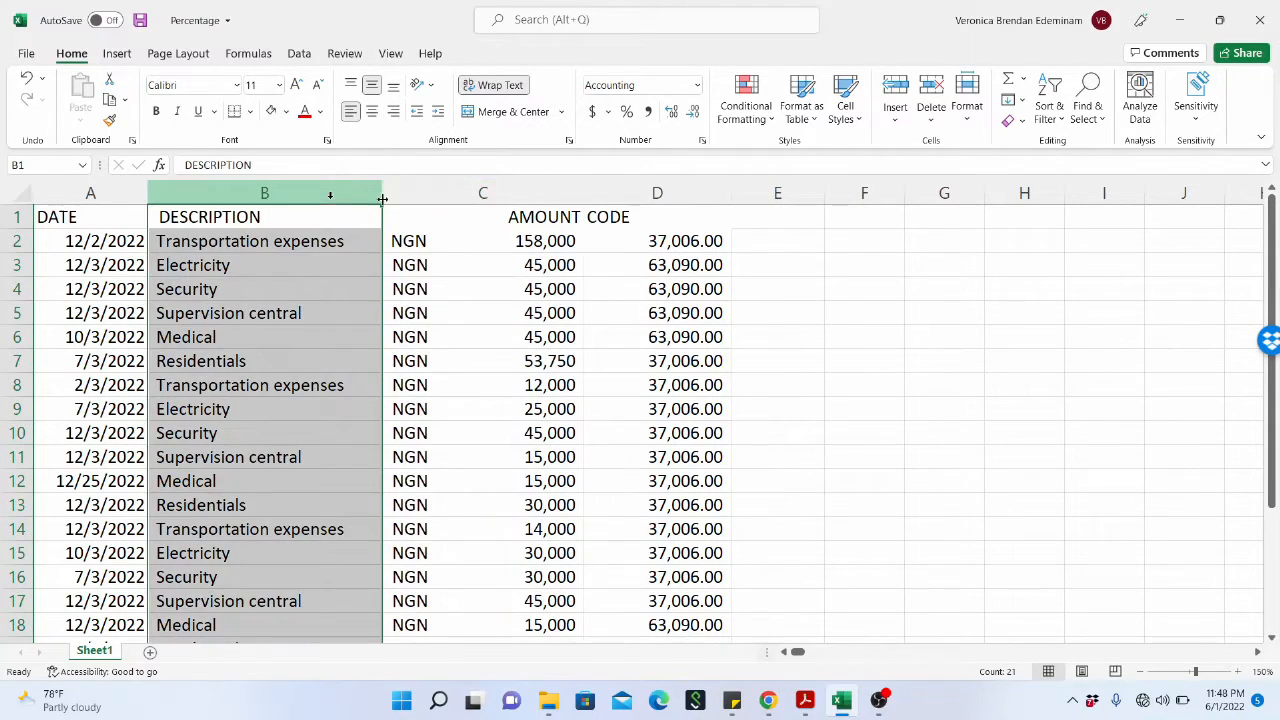
Apply the accounting number format to the whole AMOUNT column in US dollars, followed by £ English (United Kingdom).
{"action": "left_click", "coordinate": [454, 192]}
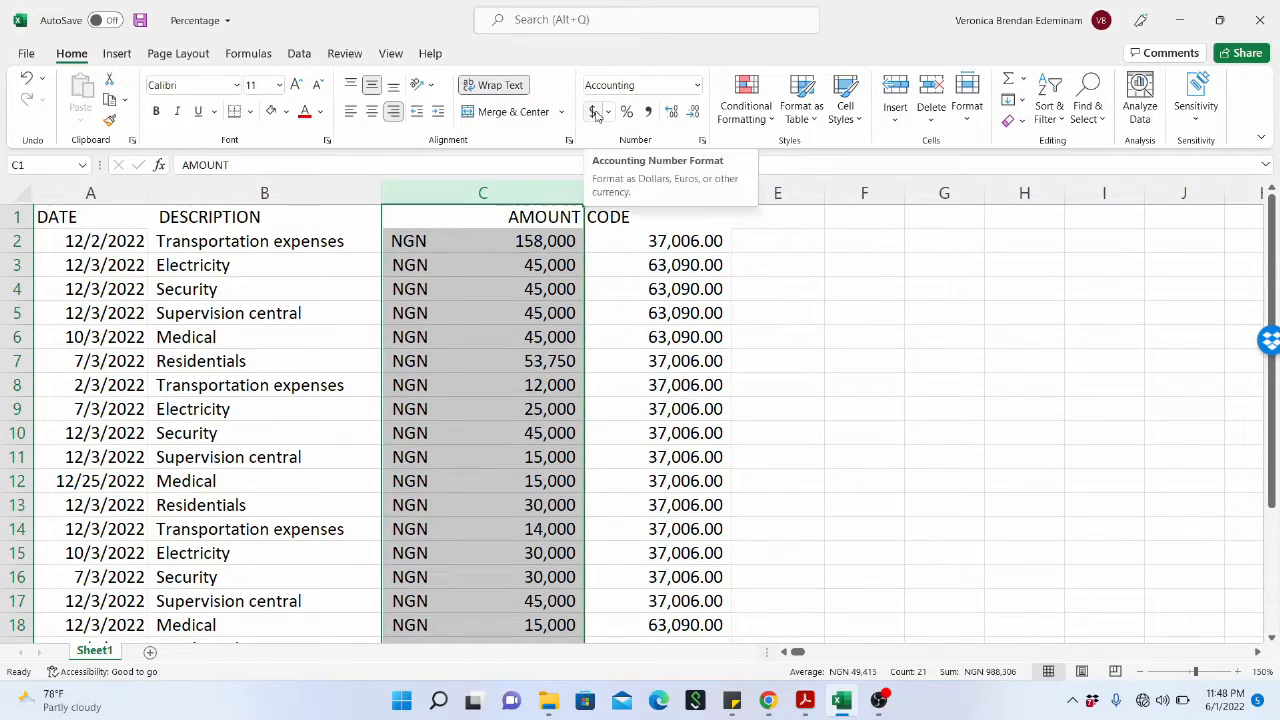
{"action": "left_click", "coordinate": [594, 113]}
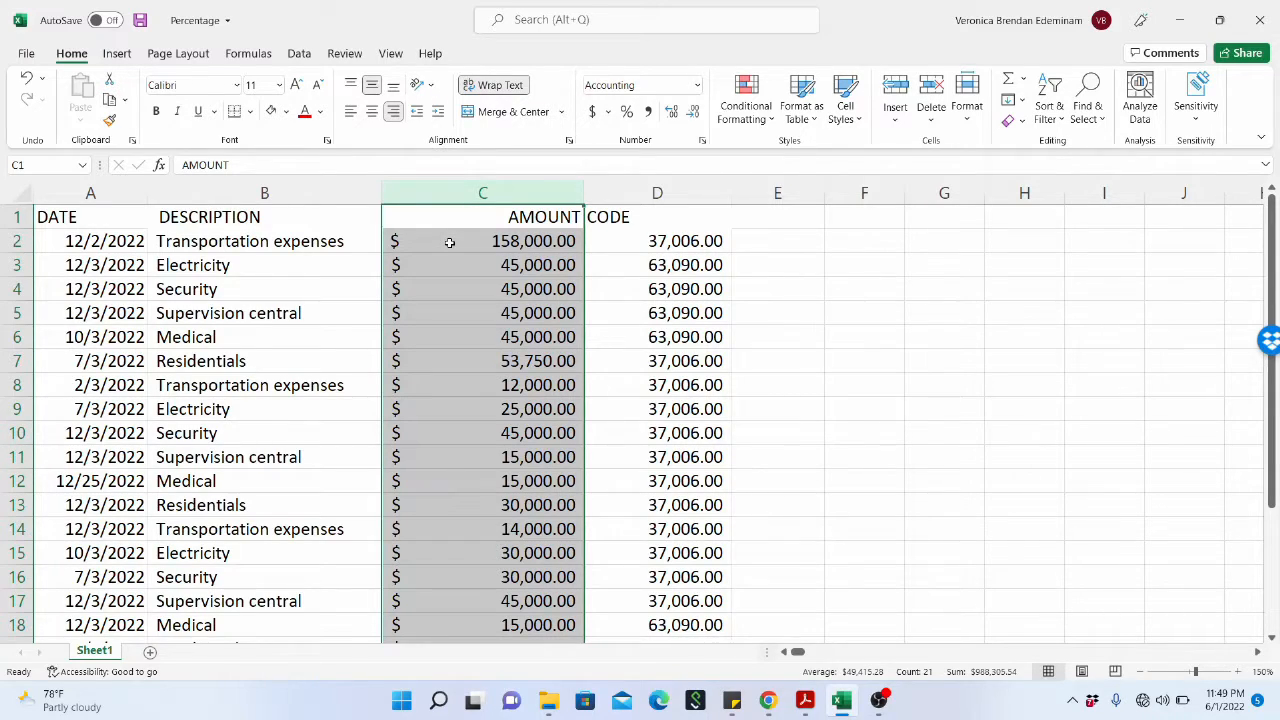
{"action": "left_click", "coordinate": [608, 113]}
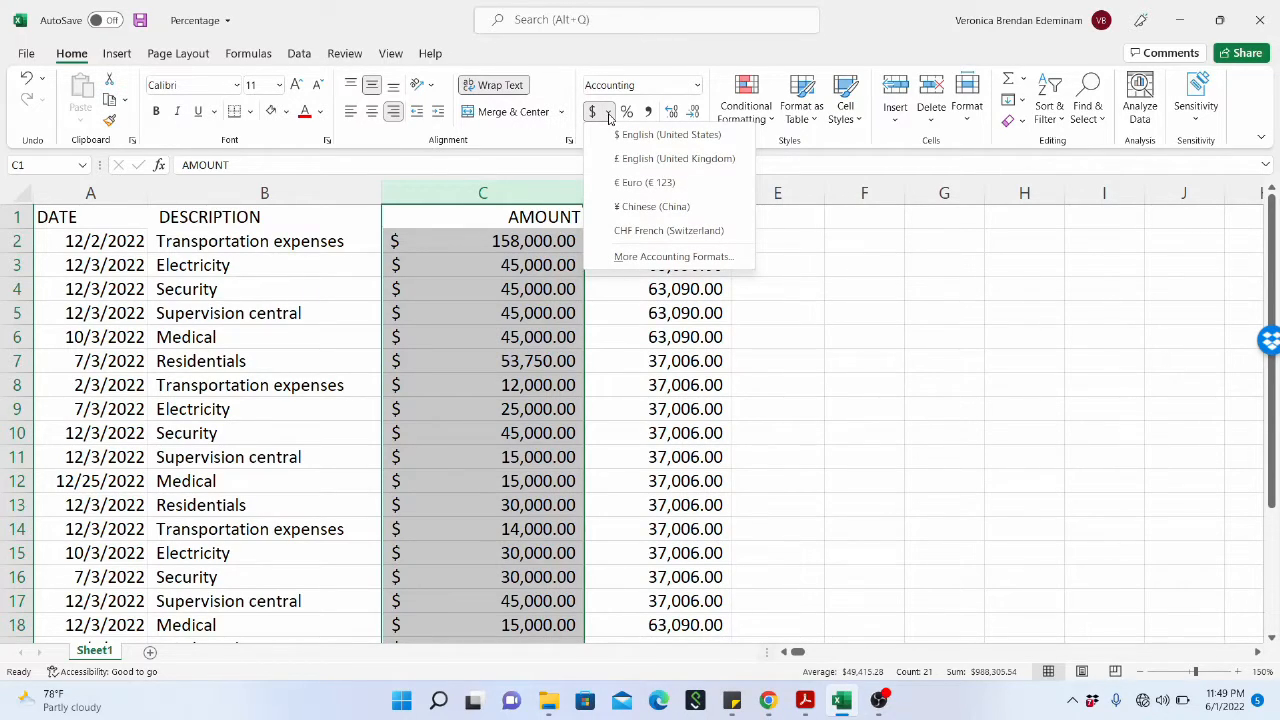
{"action": "left_click", "coordinate": [633, 160]}
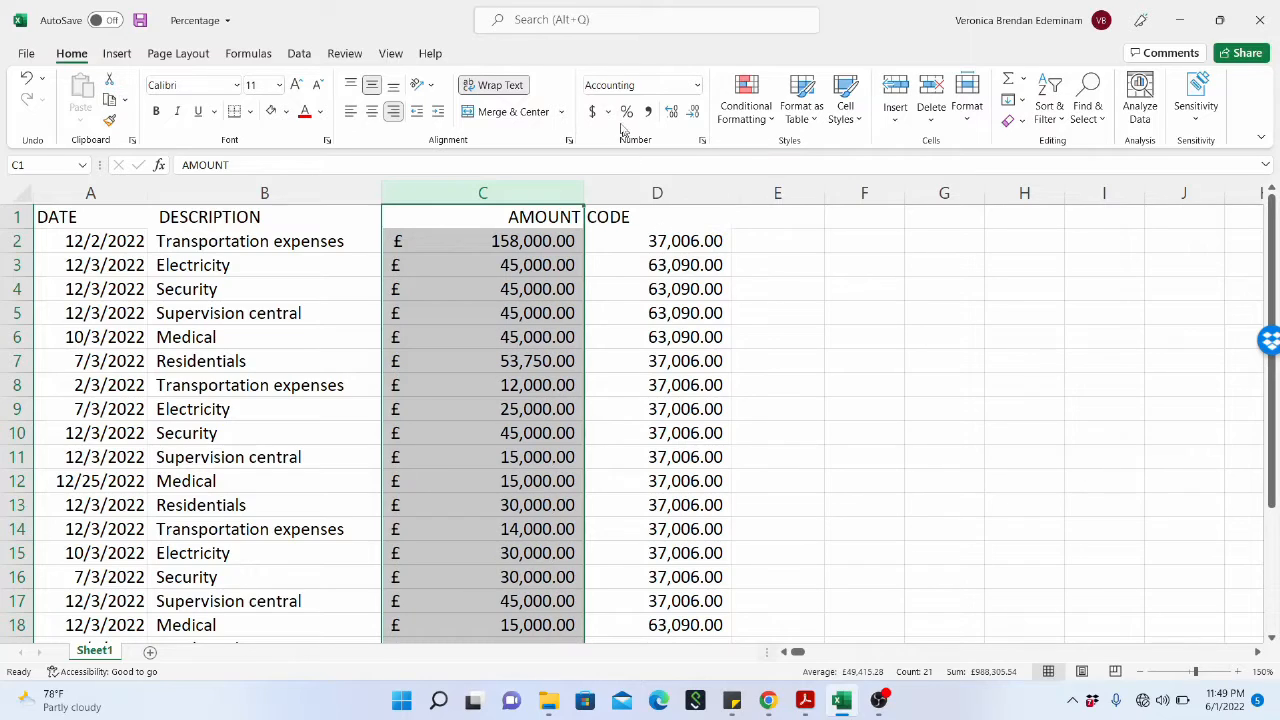
Switch the AMOUNT column's accounting currency through € Euro (€ 123), ¥ Chinese (China) and CHF French (Switzerland).
{"action": "left_click", "coordinate": [608, 112]}
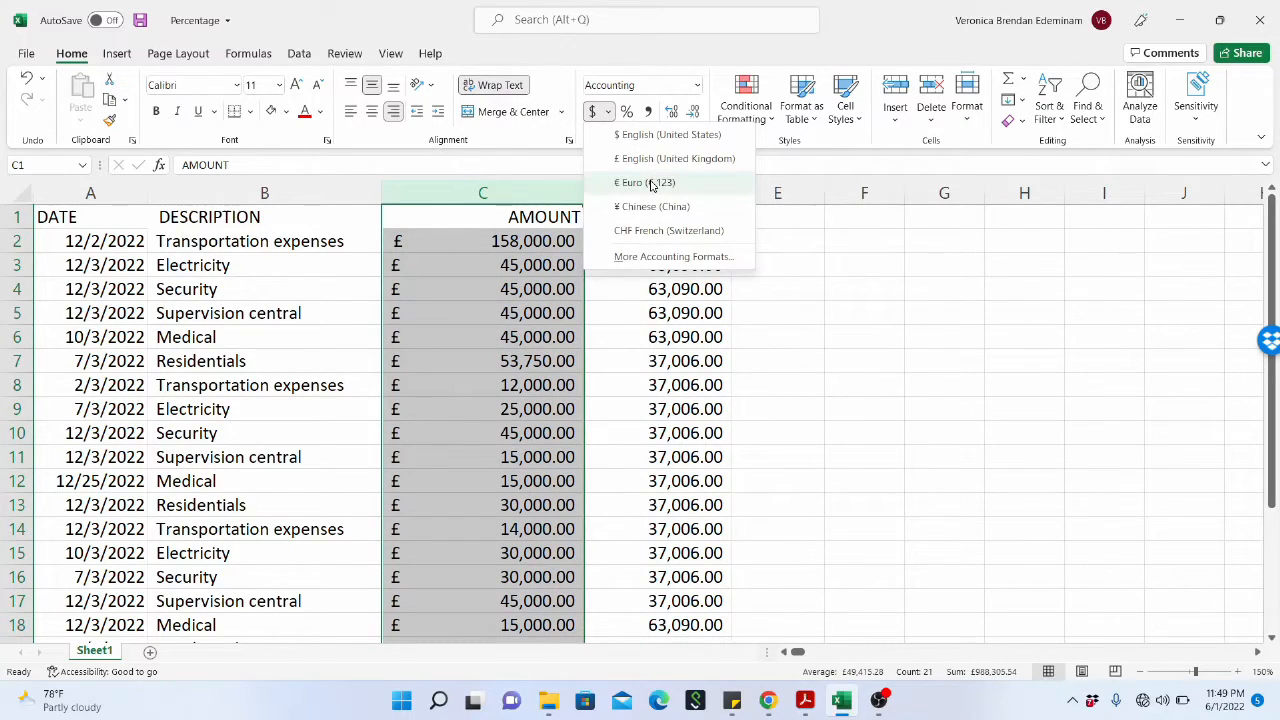
{"action": "left_click", "coordinate": [651, 182]}
{"action": "left_click", "coordinate": [608, 112]}
{"action": "left_click", "coordinate": [655, 207]}
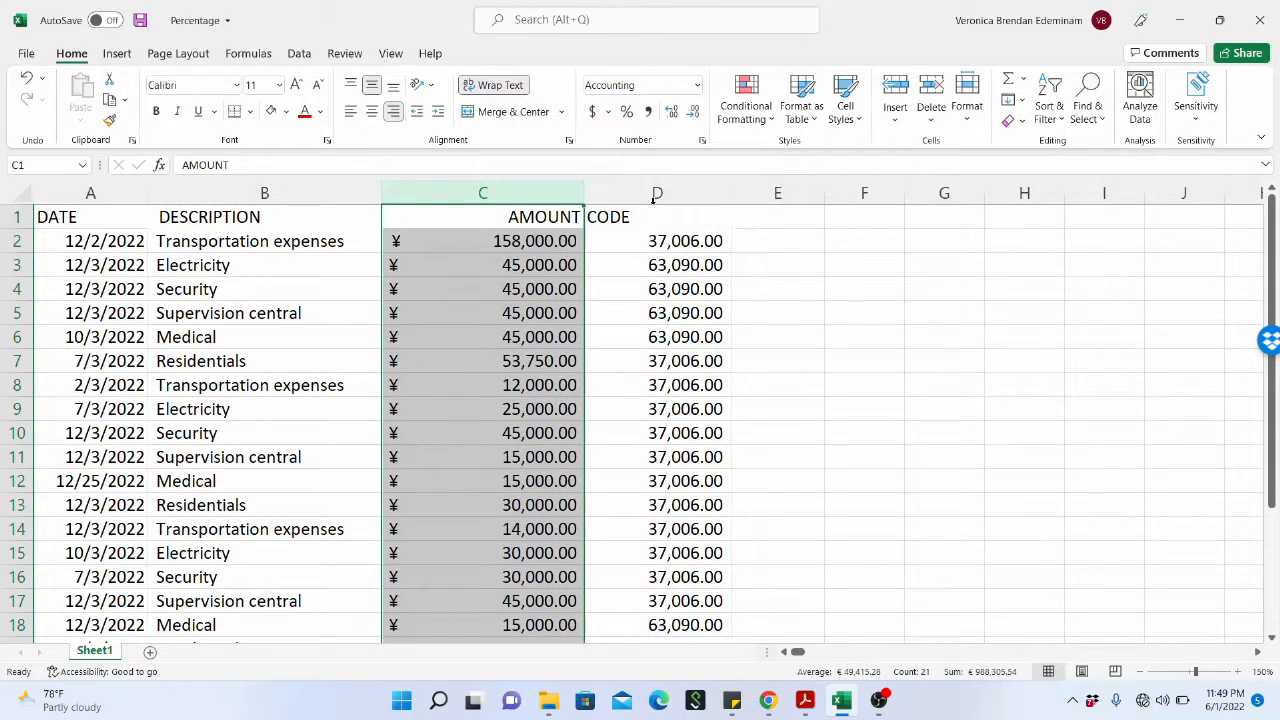
{"action": "left_click", "coordinate": [608, 112]}
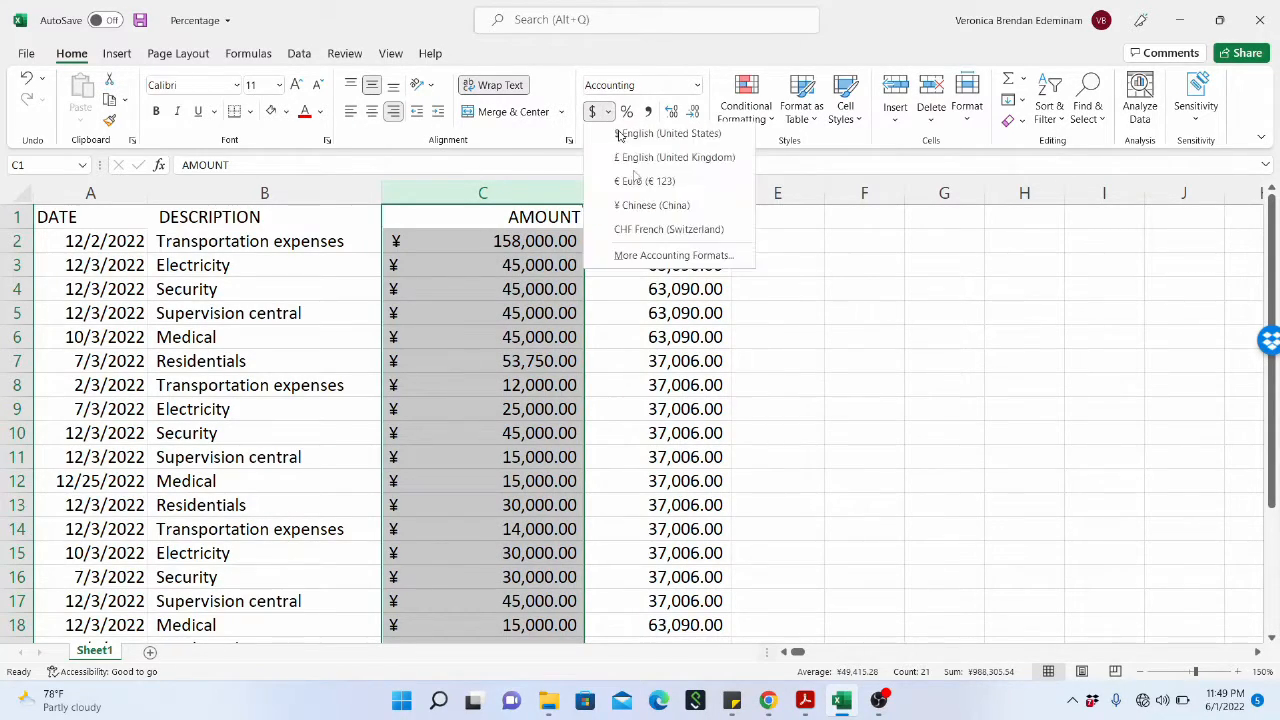
{"action": "left_click", "coordinate": [651, 231]}
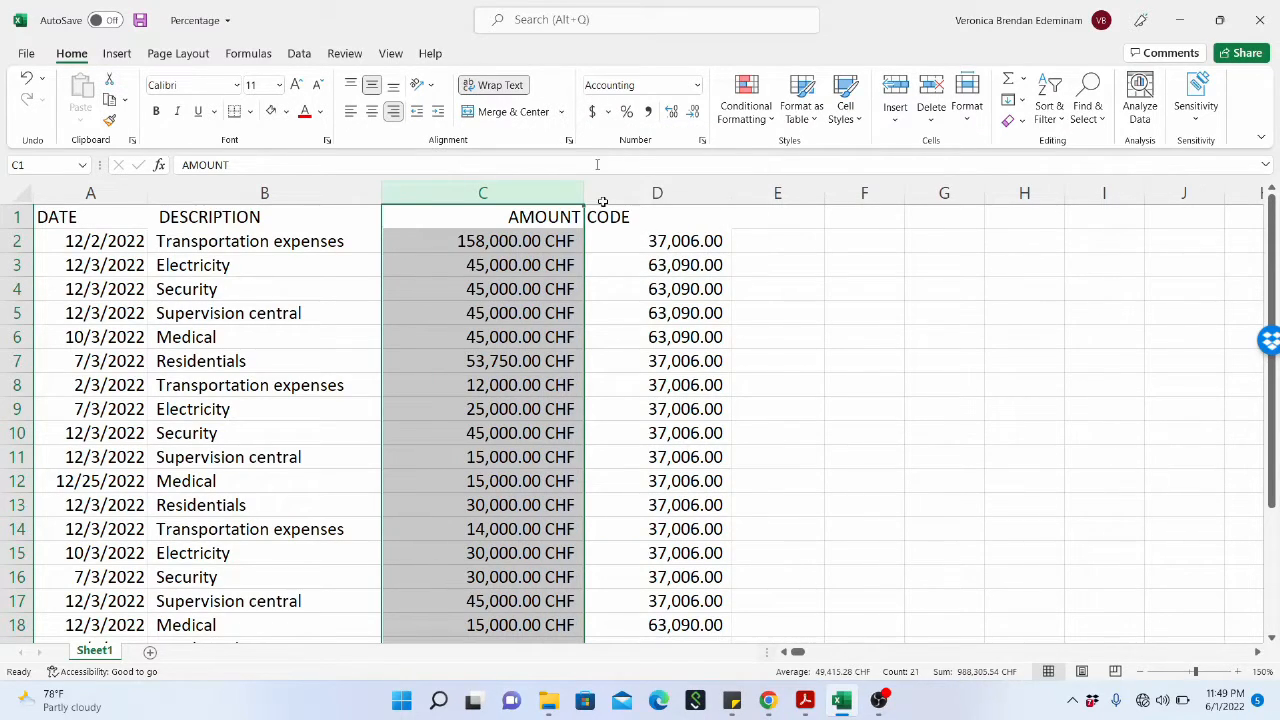
Format the AMOUNT column as Accounting with two decimal places and the ₦ Ibibio (Nigeria) currency symbol.
{"action": "left_click", "coordinate": [608, 112]}
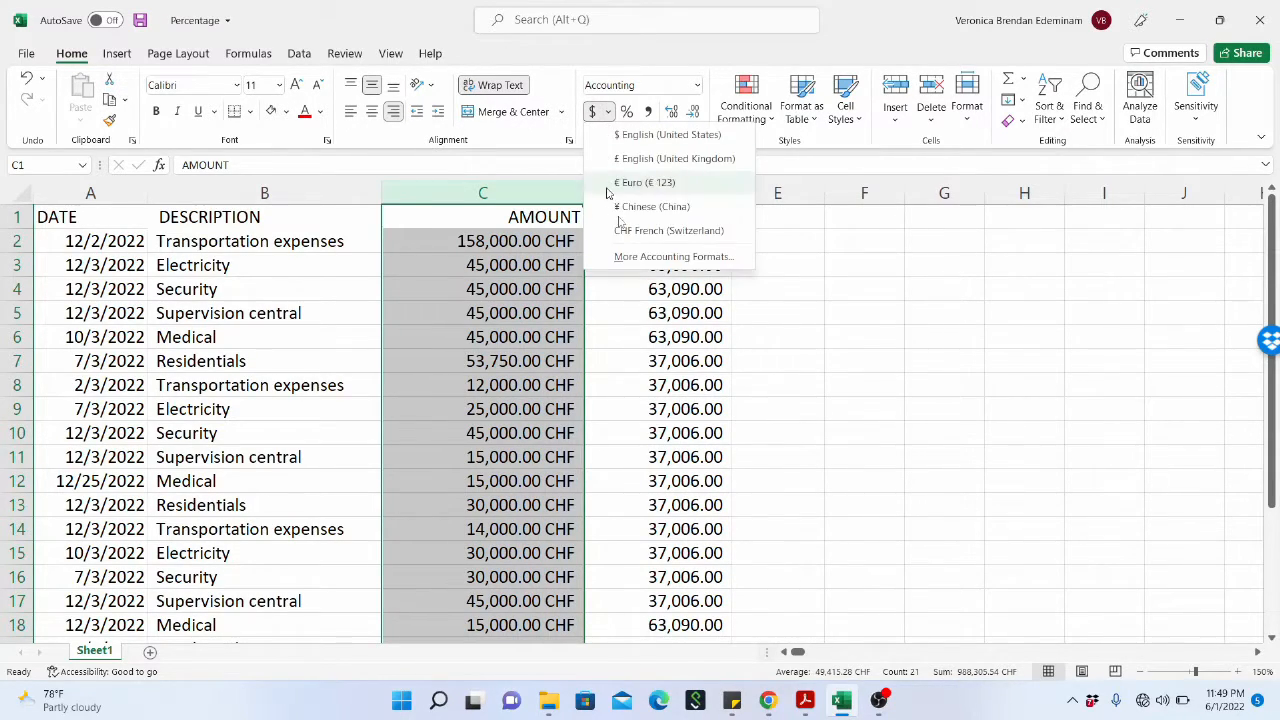
{"action": "left_click", "coordinate": [646, 257]}
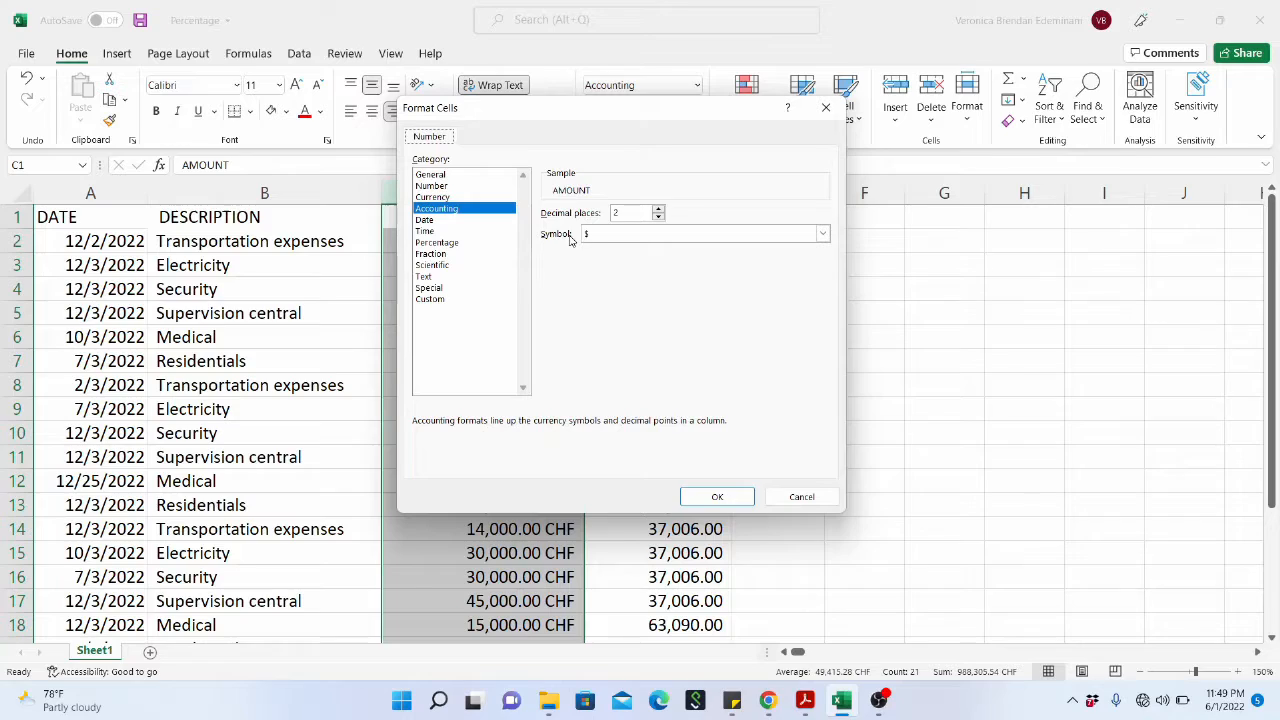
{"action": "left_click", "coordinate": [823, 235]}
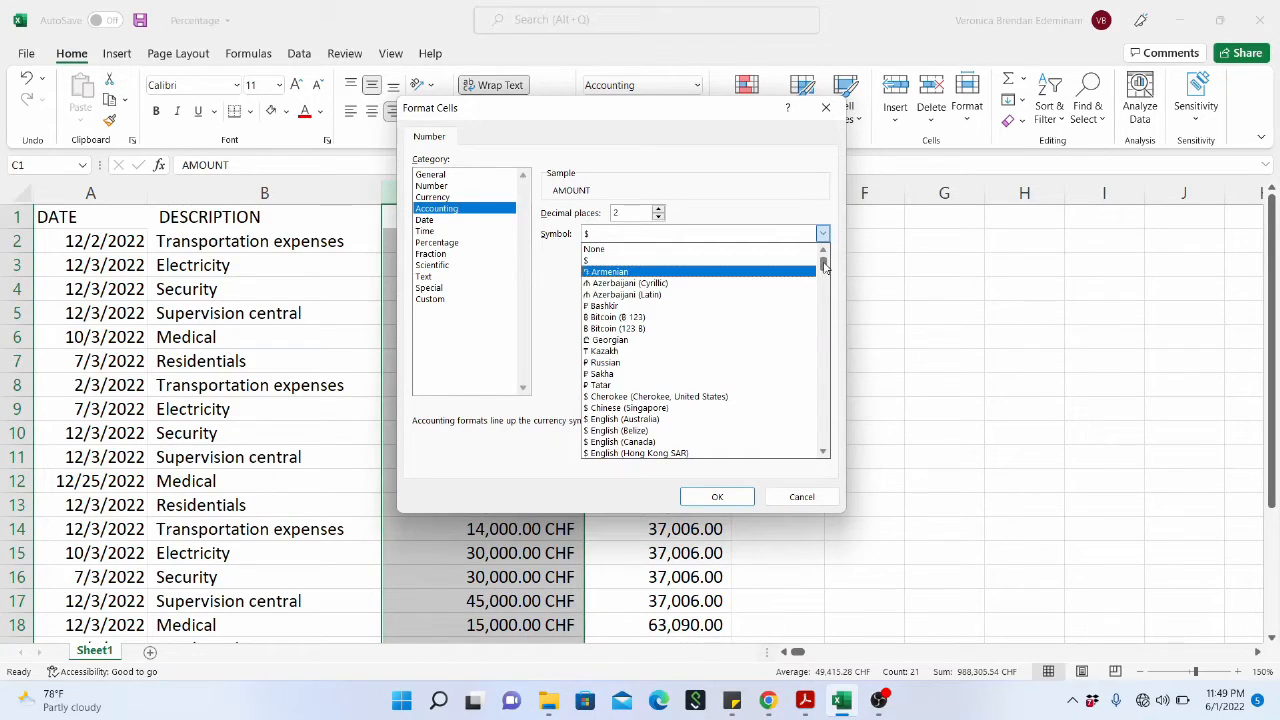
{"action": "left_click_drag", "start_coordinate": [823, 265], "coordinate": [825, 285]}
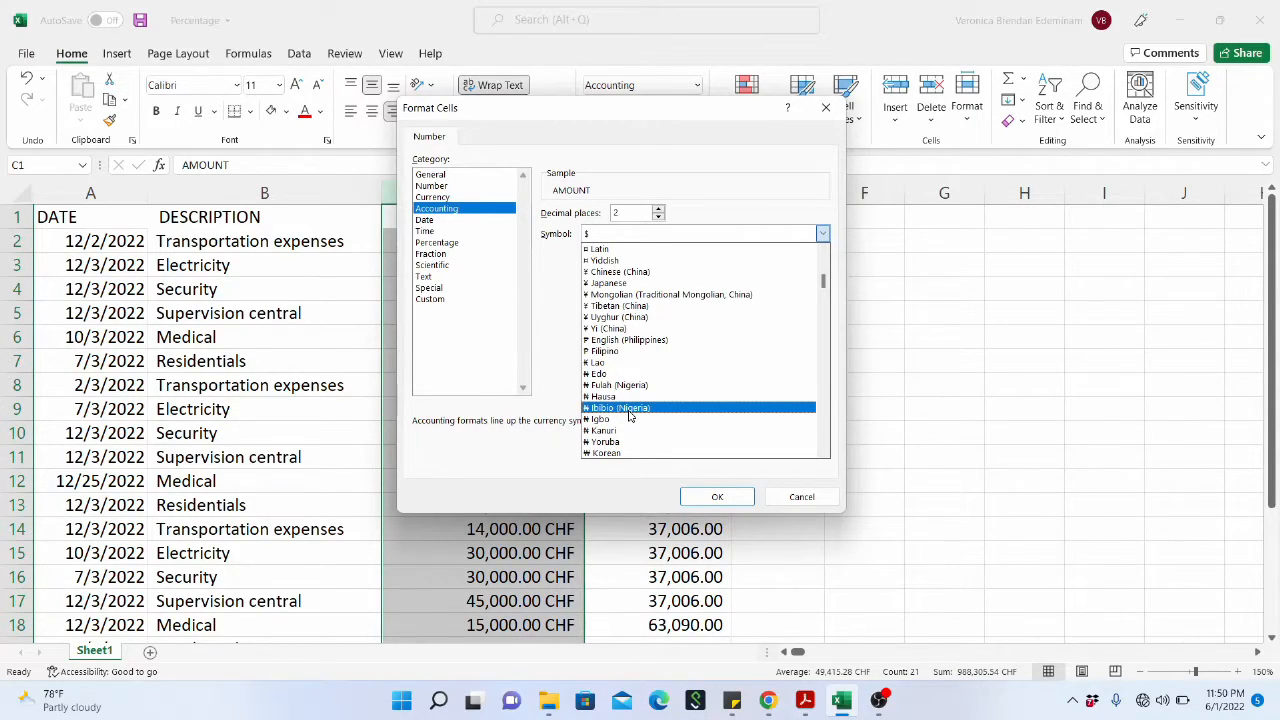
{"action": "left_click", "coordinate": [631, 409]}
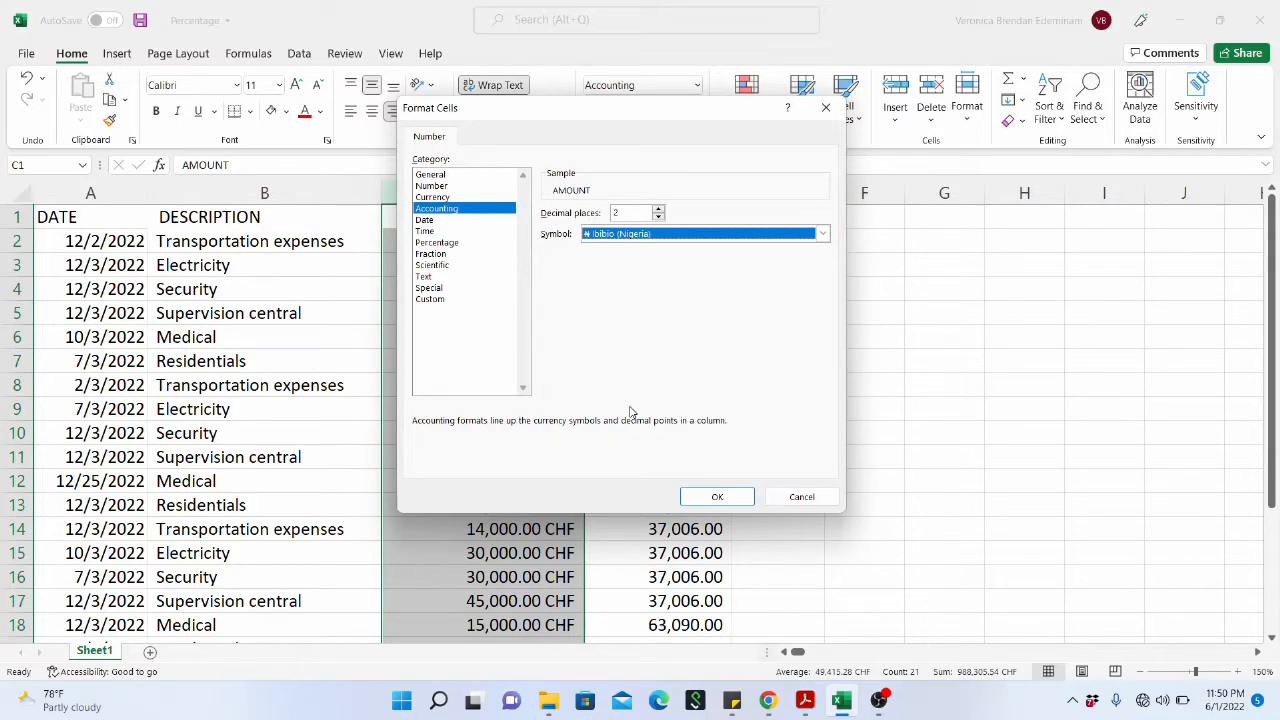
{"action": "left_click", "coordinate": [705, 500]}
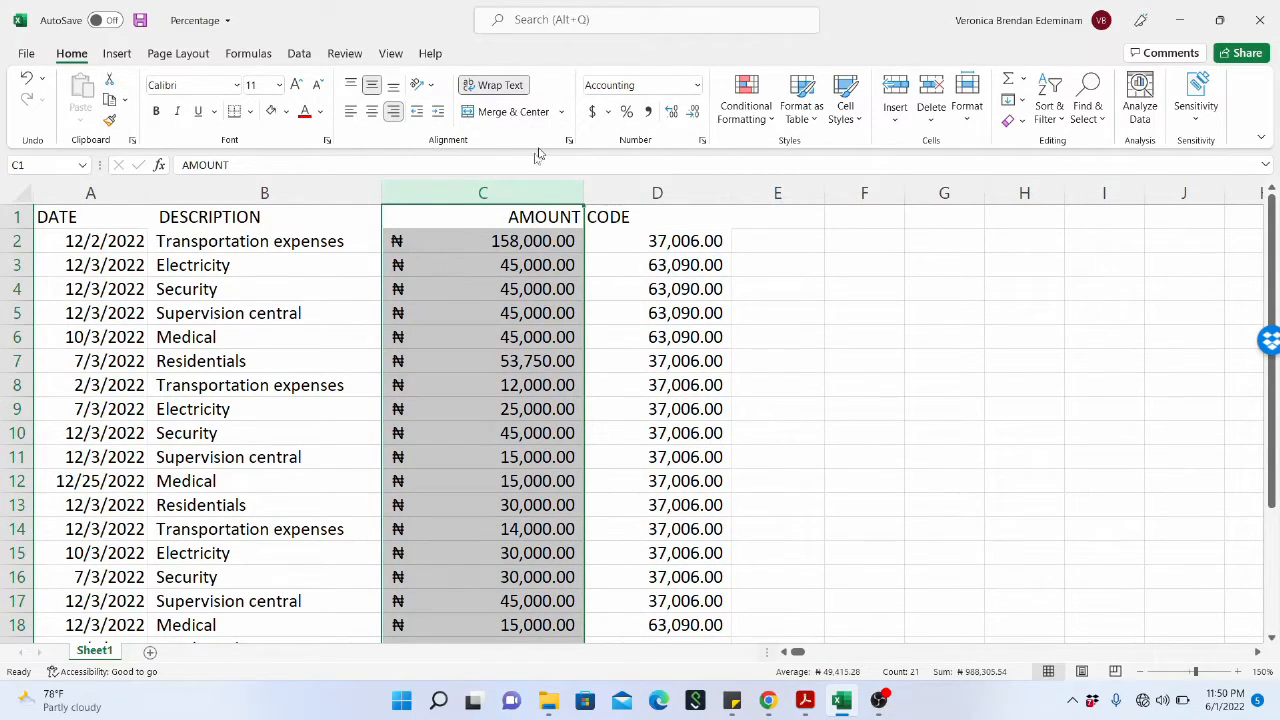
Format the AMOUNT column as Accounting with two decimal places and the NGN currency symbol.
{"action": "left_click", "coordinate": [607, 112]}
{"action": "left_click", "coordinate": [700, 256]}
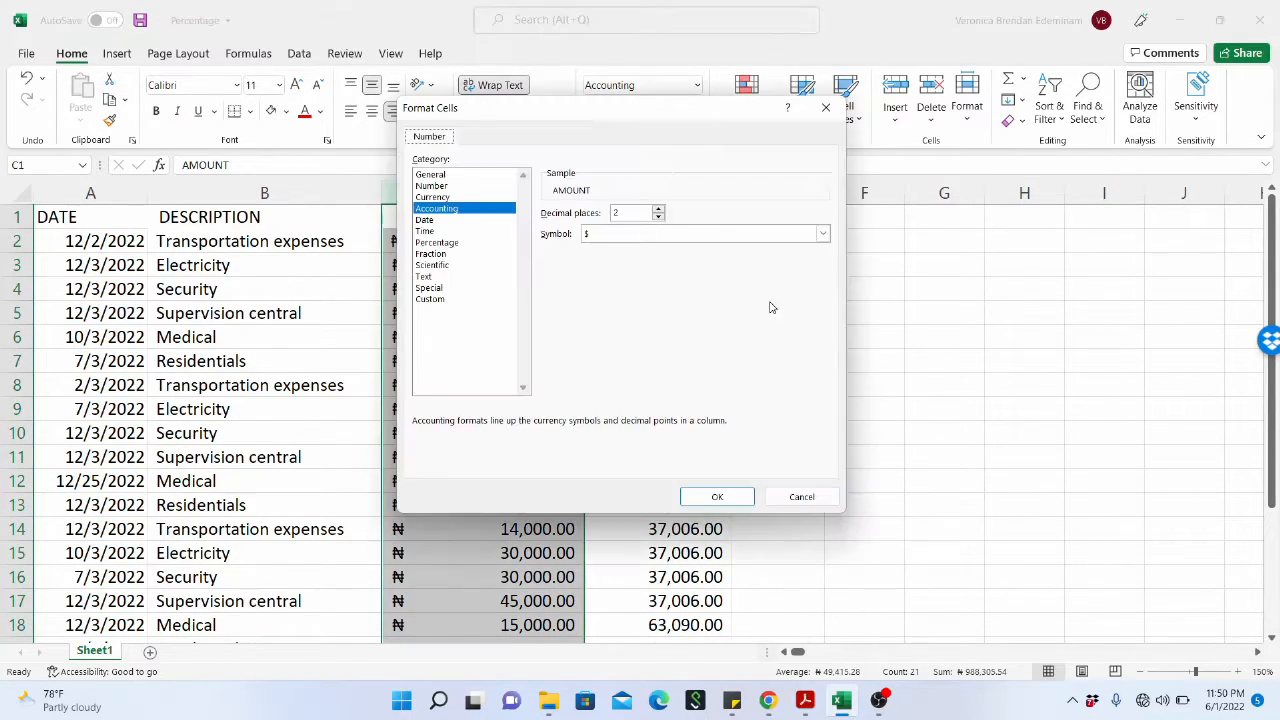
{"action": "left_click", "coordinate": [822, 235]}
{"action": "left_click_drag", "start_coordinate": [824, 263], "coordinate": [826, 413]}
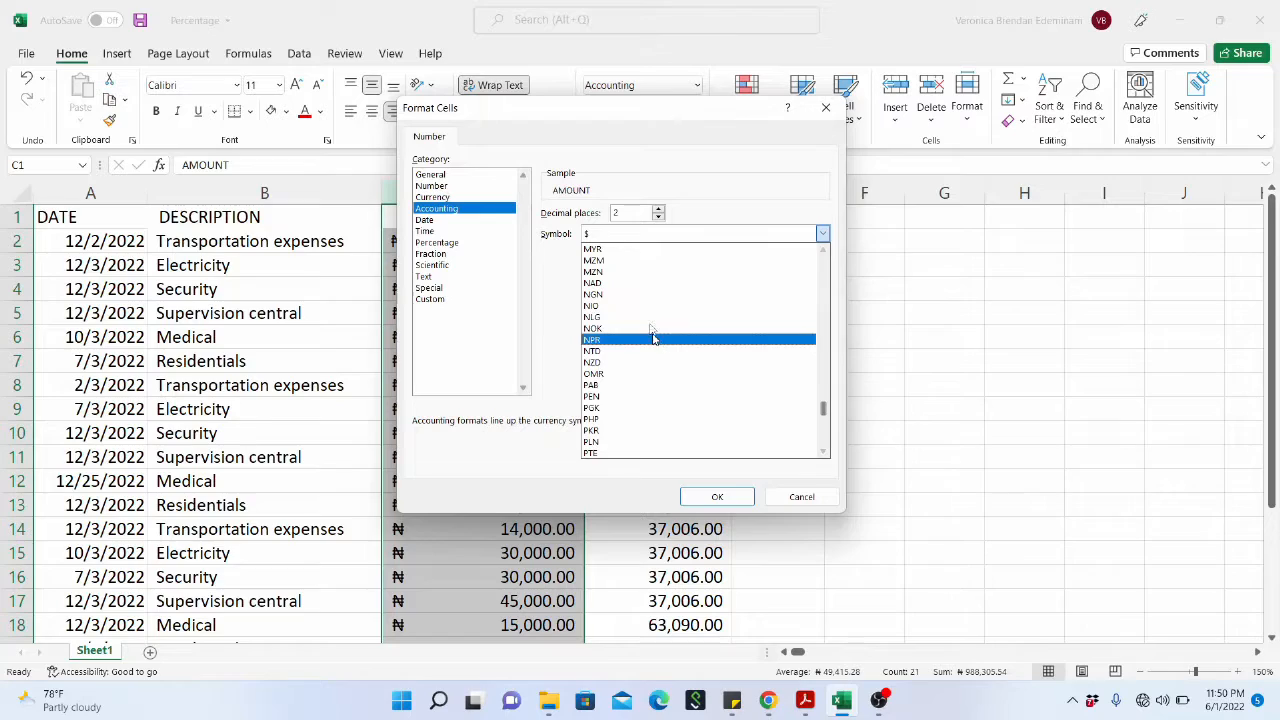
{"action": "left_click", "coordinate": [650, 294]}
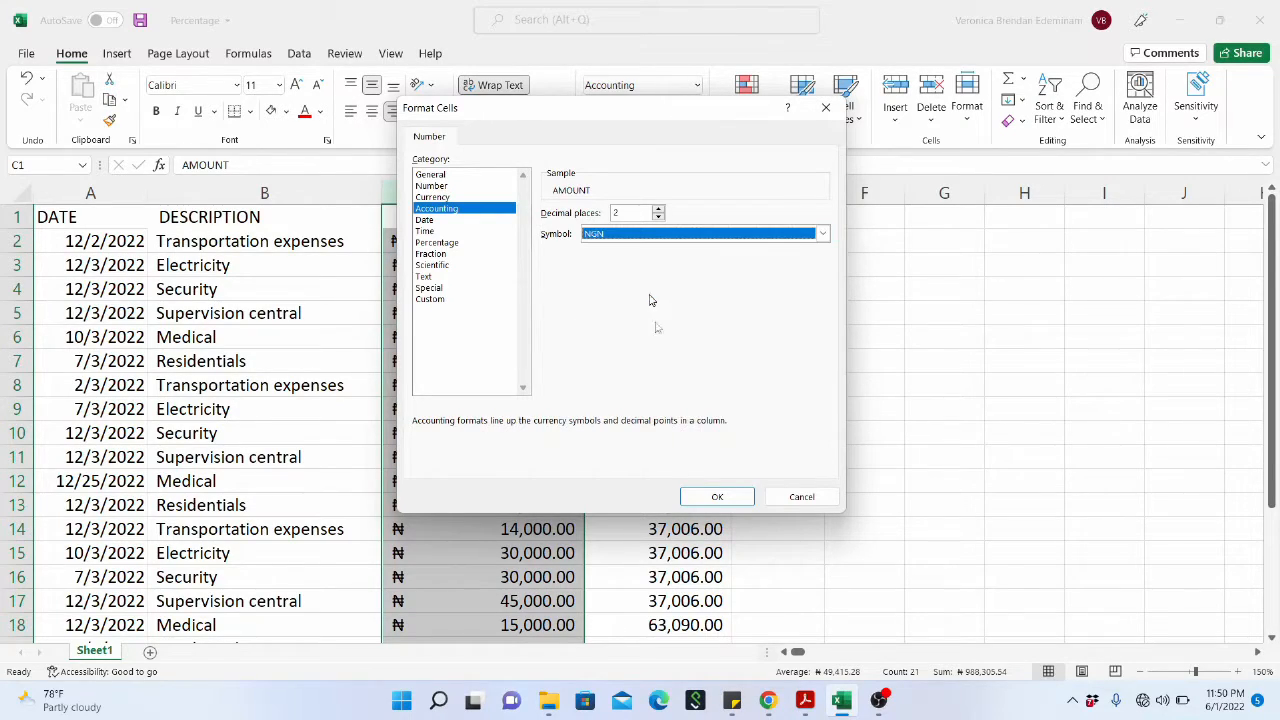
{"action": "left_click", "coordinate": [731, 499]}
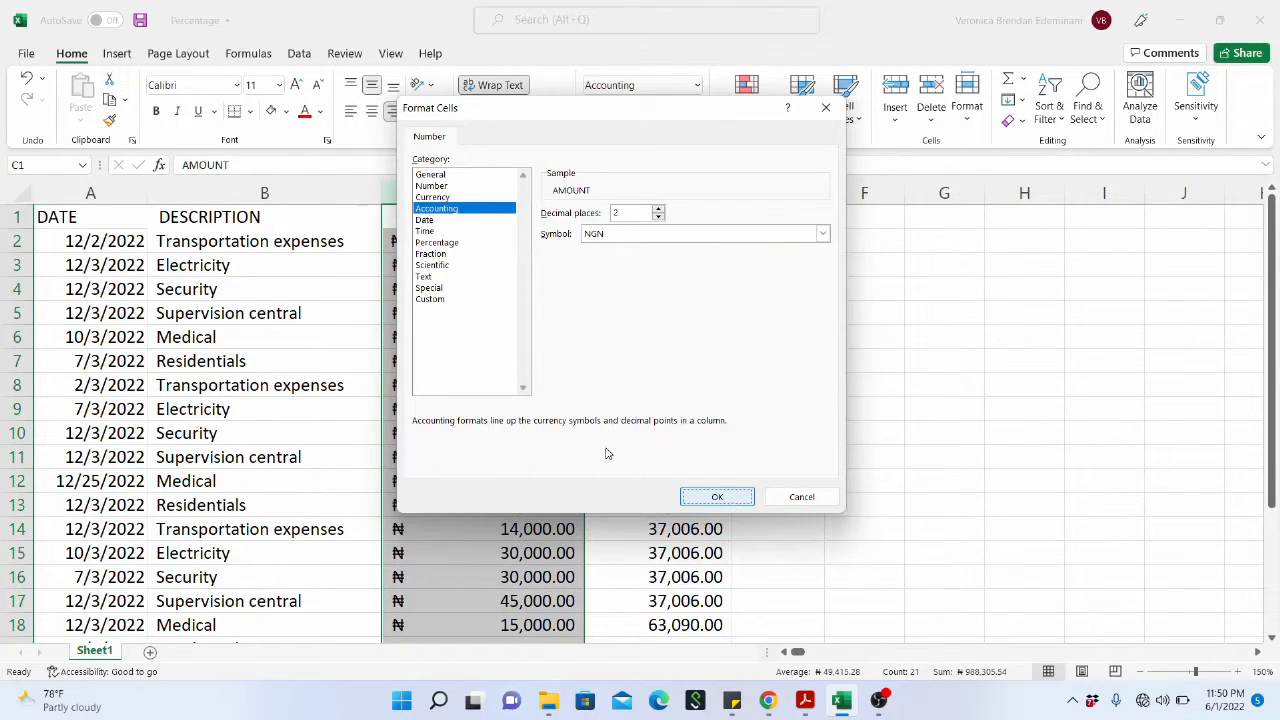
{"action": "key", "text": "Return"}
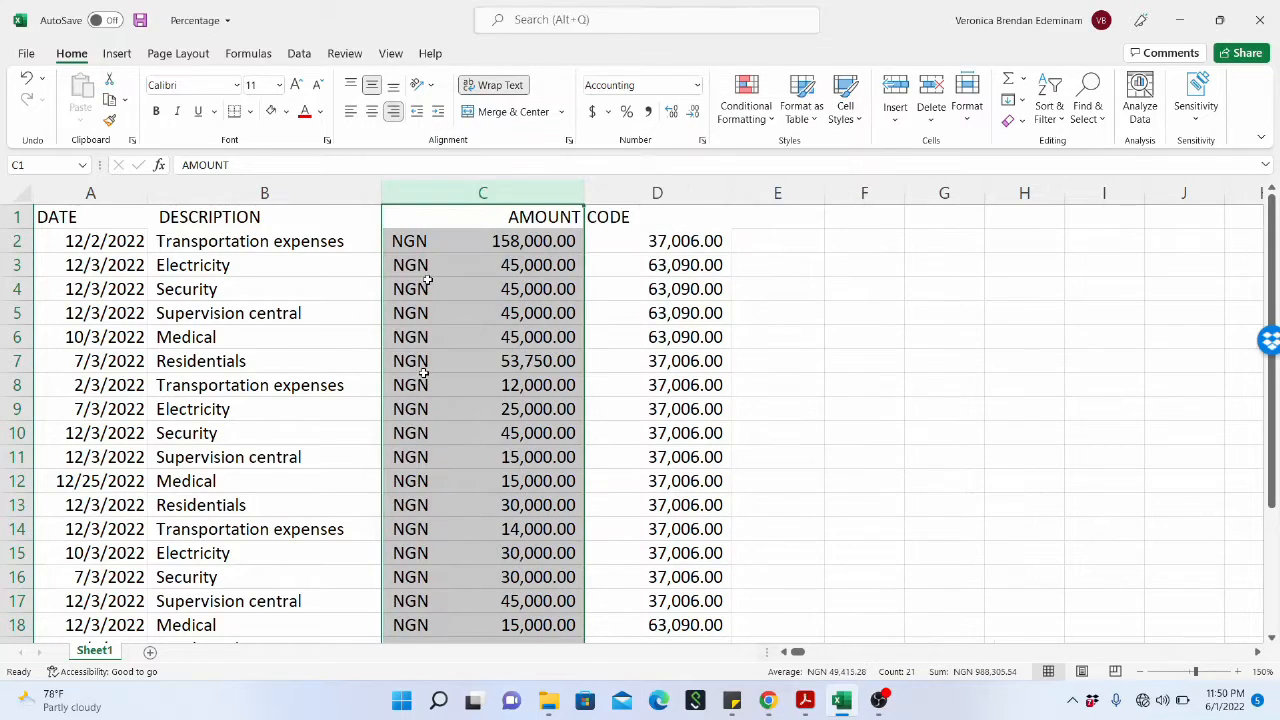
Apply the Percent Style to the AMOUNT column and undo it.
{"action": "left_click", "coordinate": [627, 112]}
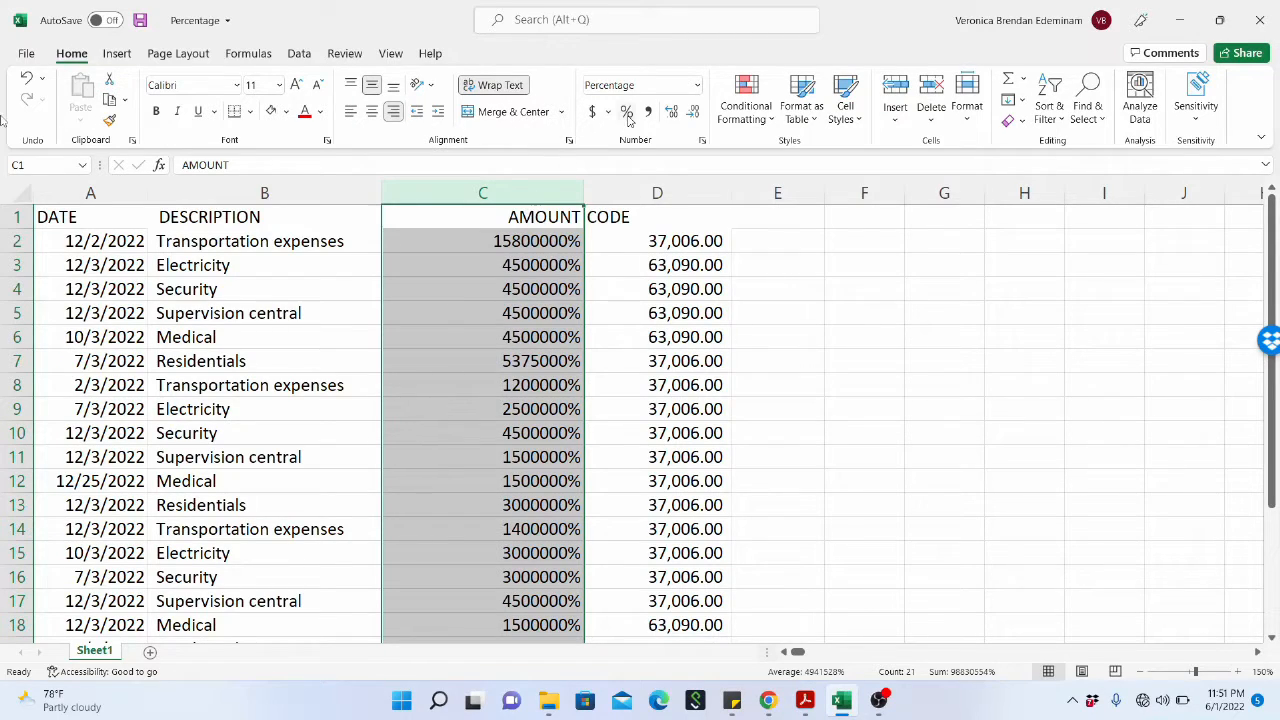
{"action": "left_click", "coordinate": [29, 81]}
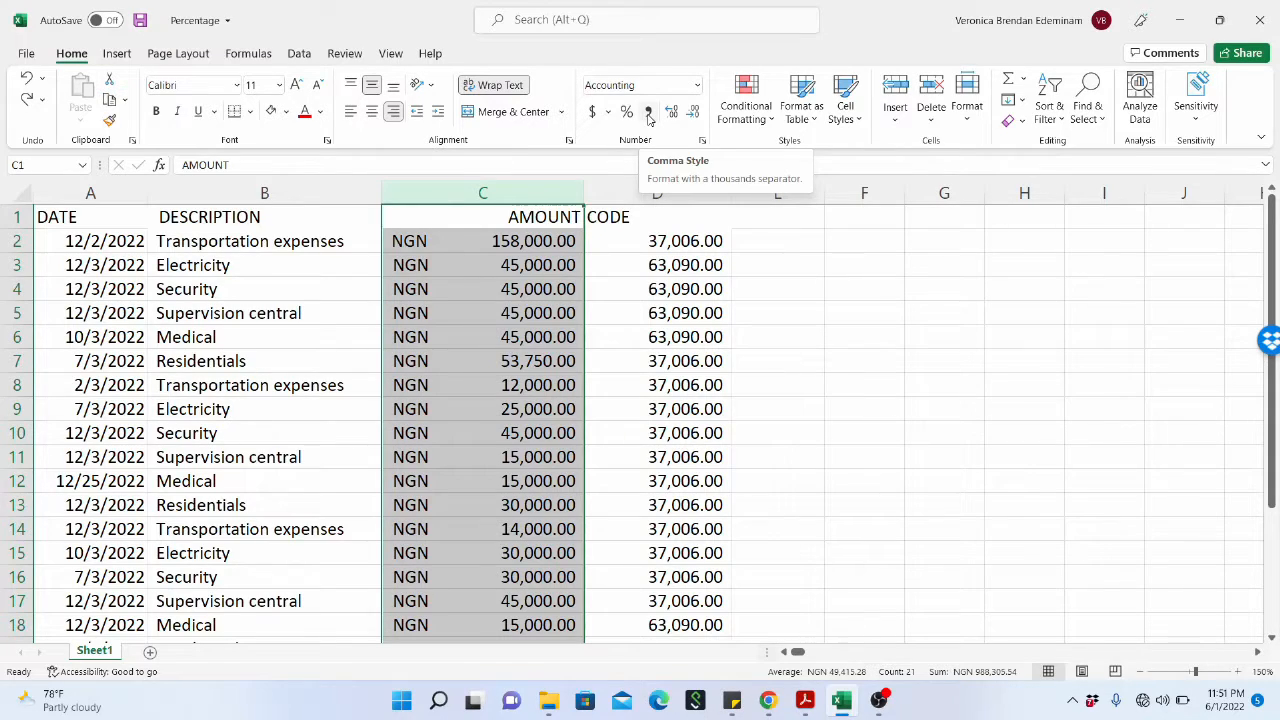
Apply the Comma Style to the whole AMOUNT column so the amounts carry no currency symbol.
{"action": "left_click", "coordinate": [596, 310]}
{"action": "left_click", "coordinate": [540, 190]}
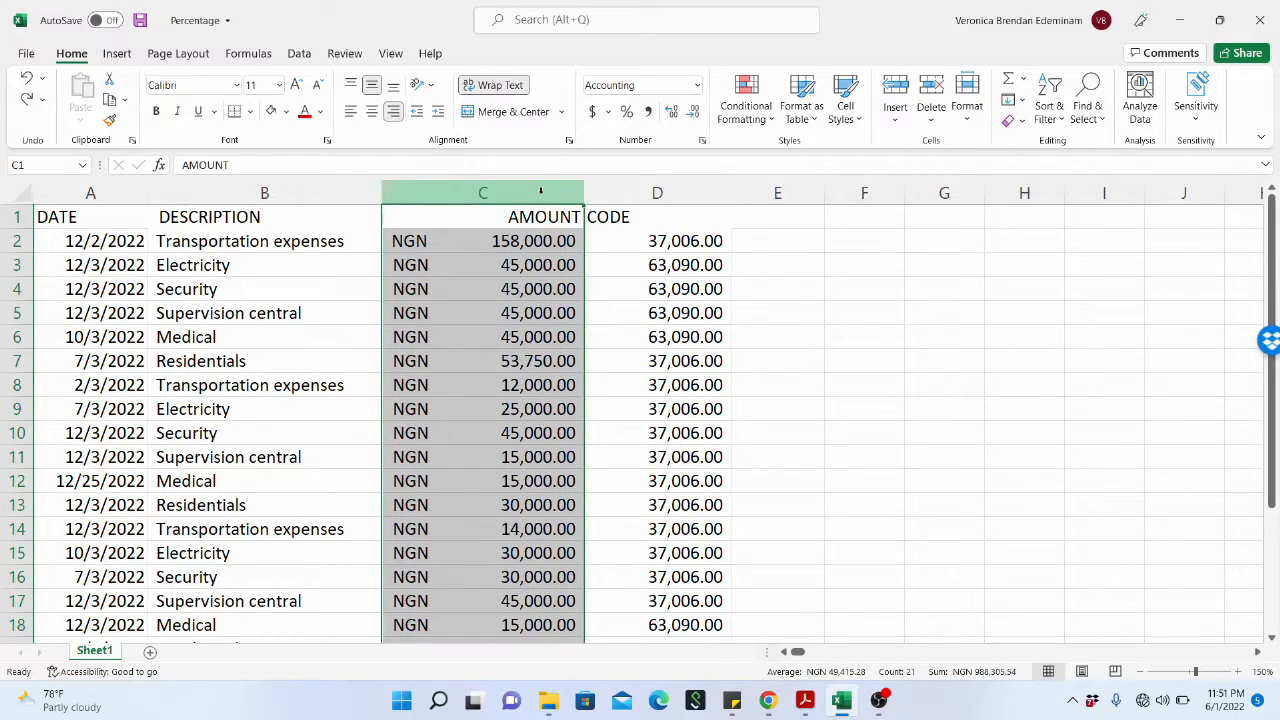
{"action": "left_click", "coordinate": [18, 265]}
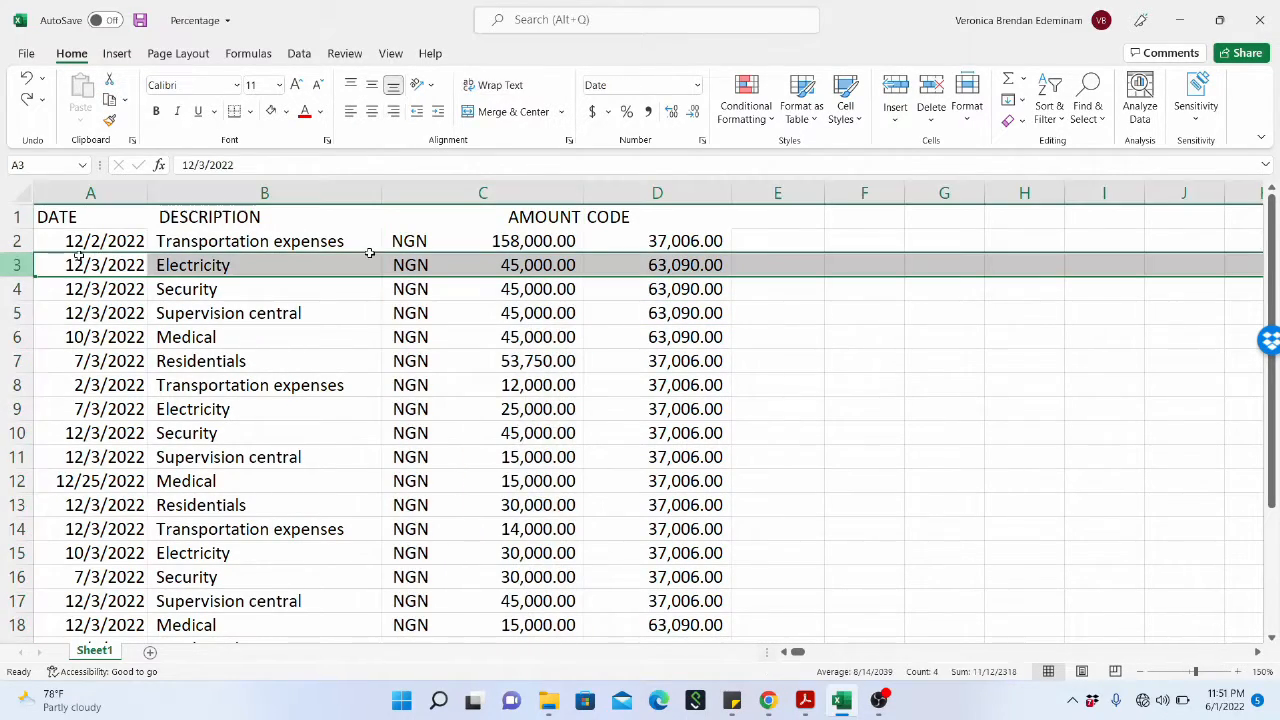
{"action": "left_click", "coordinate": [565, 268]}
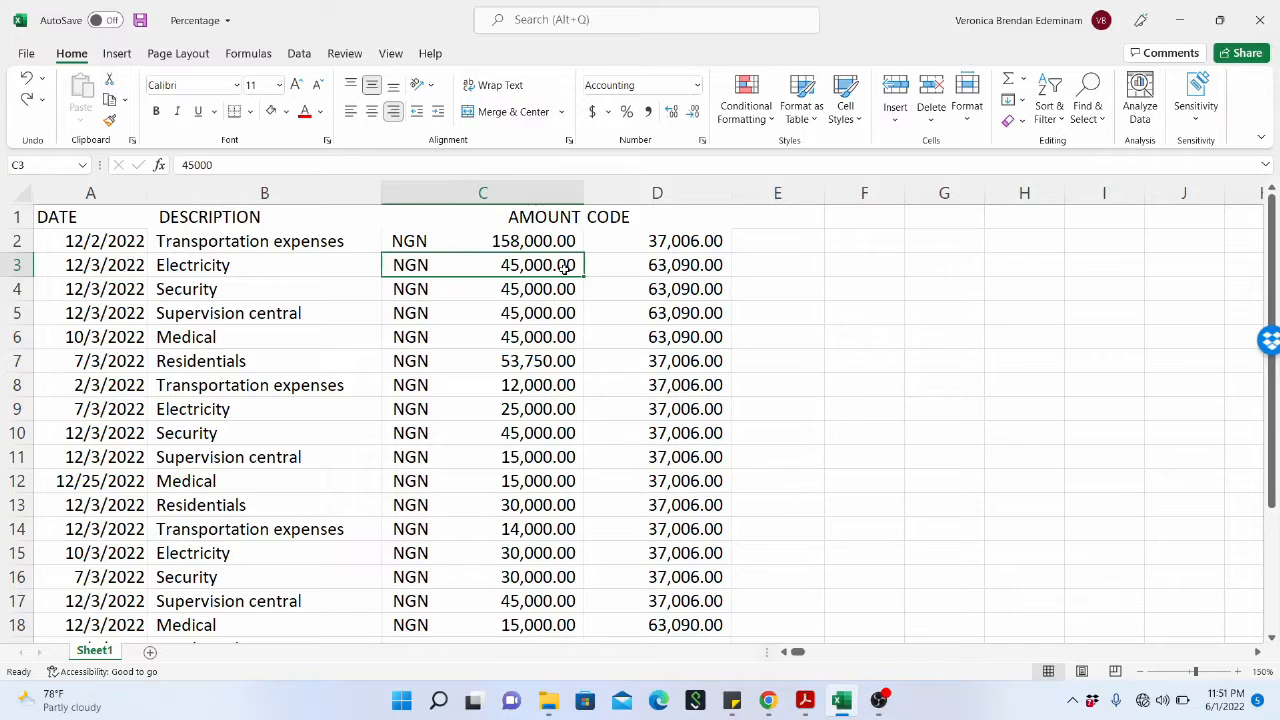
{"action": "left_click", "coordinate": [541, 188]}
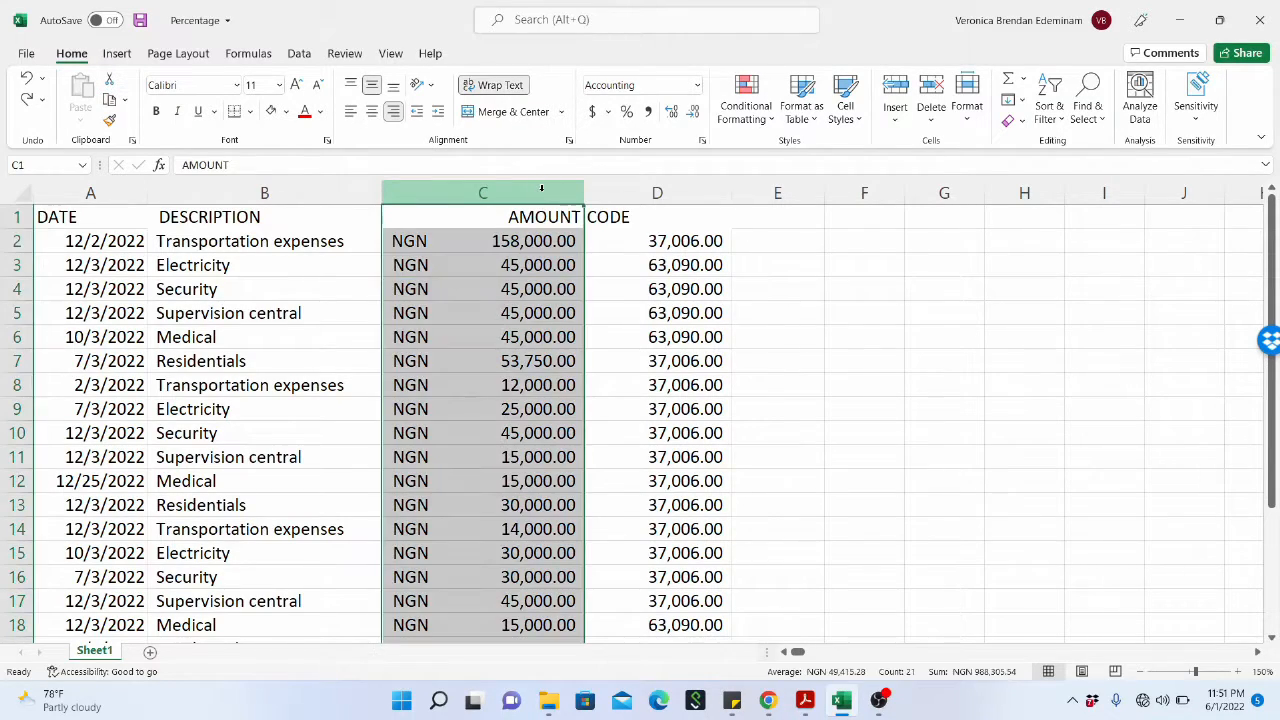
{"action": "left_click", "coordinate": [649, 113]}
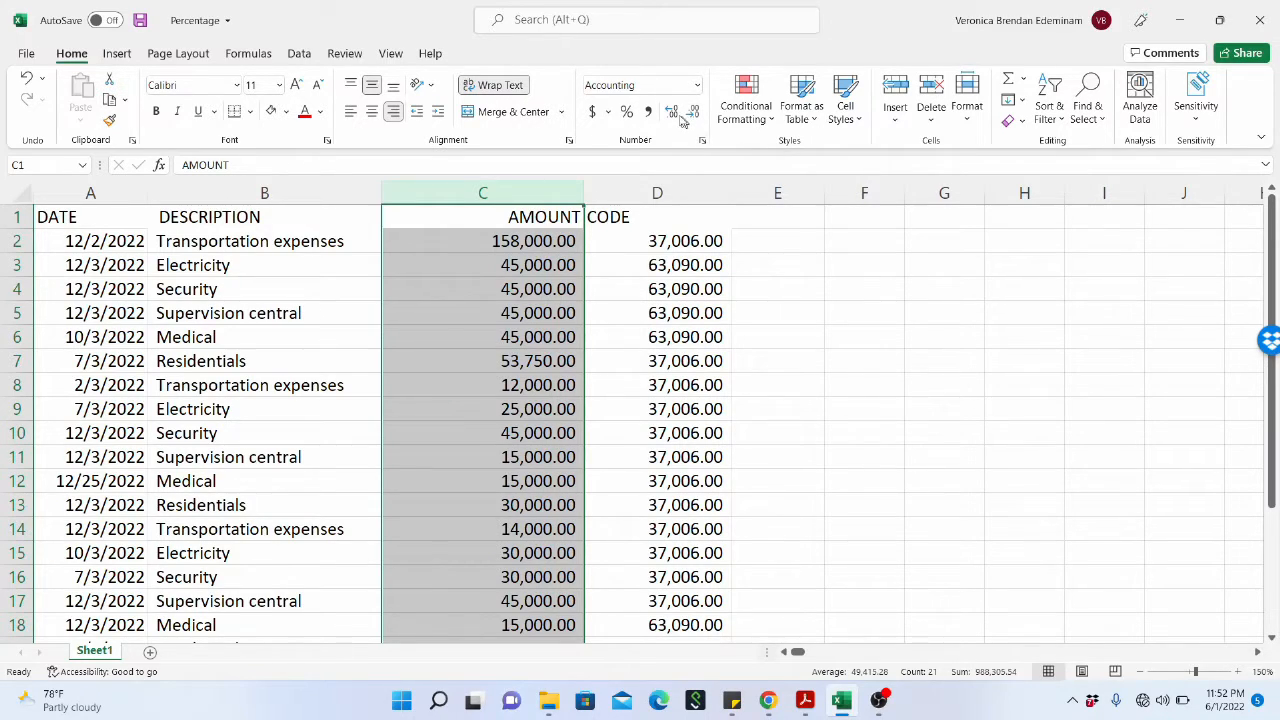
Increase the AMOUNT column to 14 decimal places and widen the column until the numbers fit.
{"action": "left_click", "coordinate": [671, 112]}
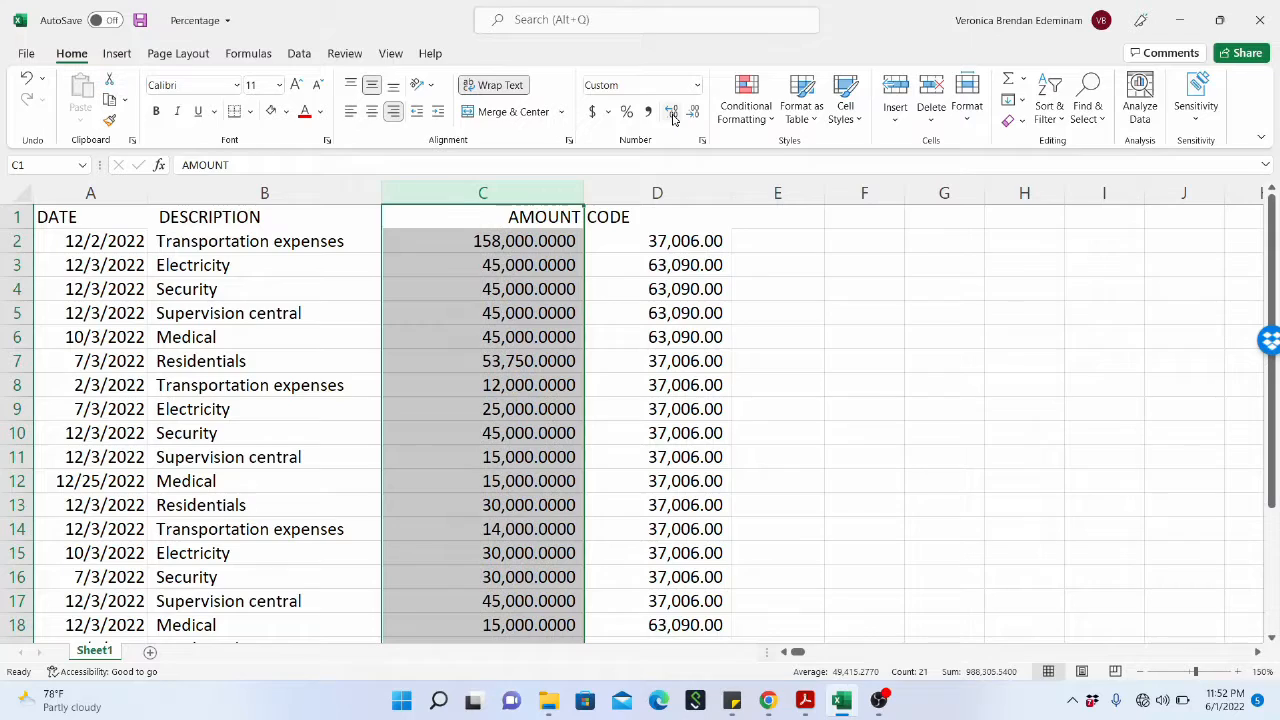
{"action": "left_click", "coordinate": [671, 112]}
{"action": "left_click", "coordinate": [671, 112]}
{"action": "left_click", "coordinate": [671, 112]}
{"action": "left_click", "coordinate": [672, 114]}
{"action": "left_click", "coordinate": [672, 114]}
{"action": "left_click", "coordinate": [672, 114]}
{"action": "left_click", "coordinate": [672, 114]}
{"action": "left_click", "coordinate": [672, 114]}
{"action": "left_click", "coordinate": [672, 114]}
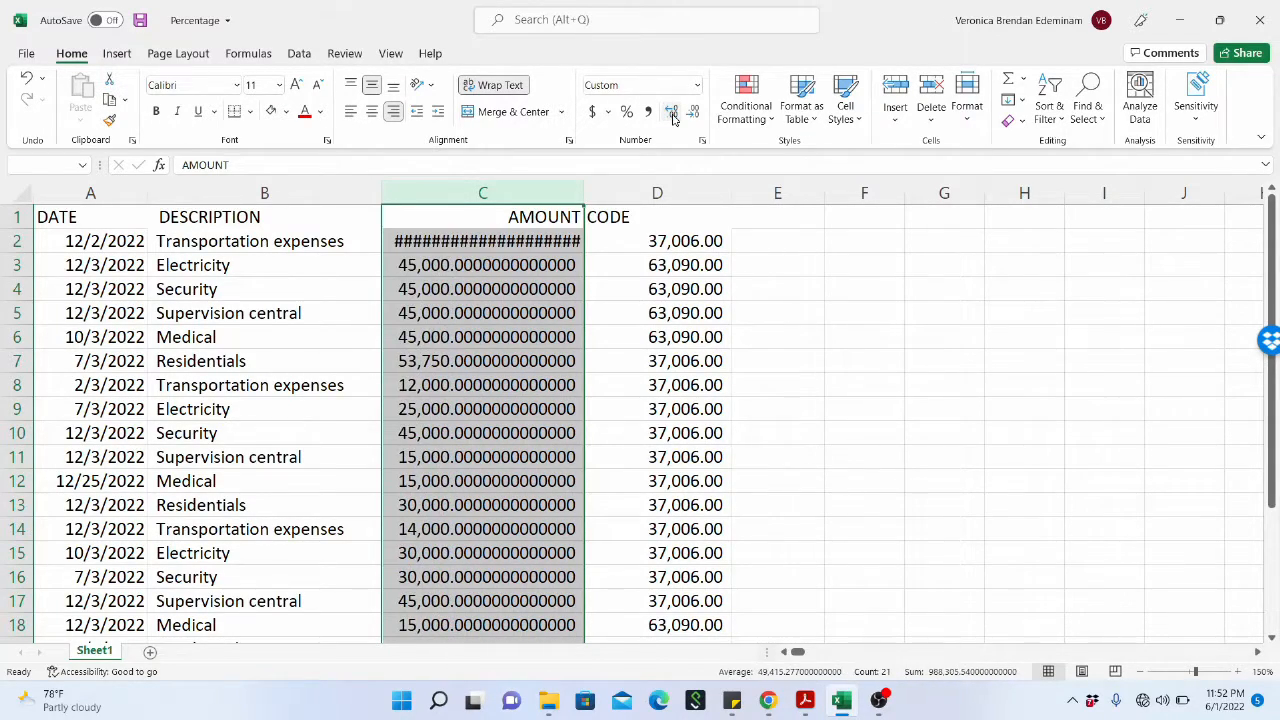
{"action": "left_click", "coordinate": [672, 114]}
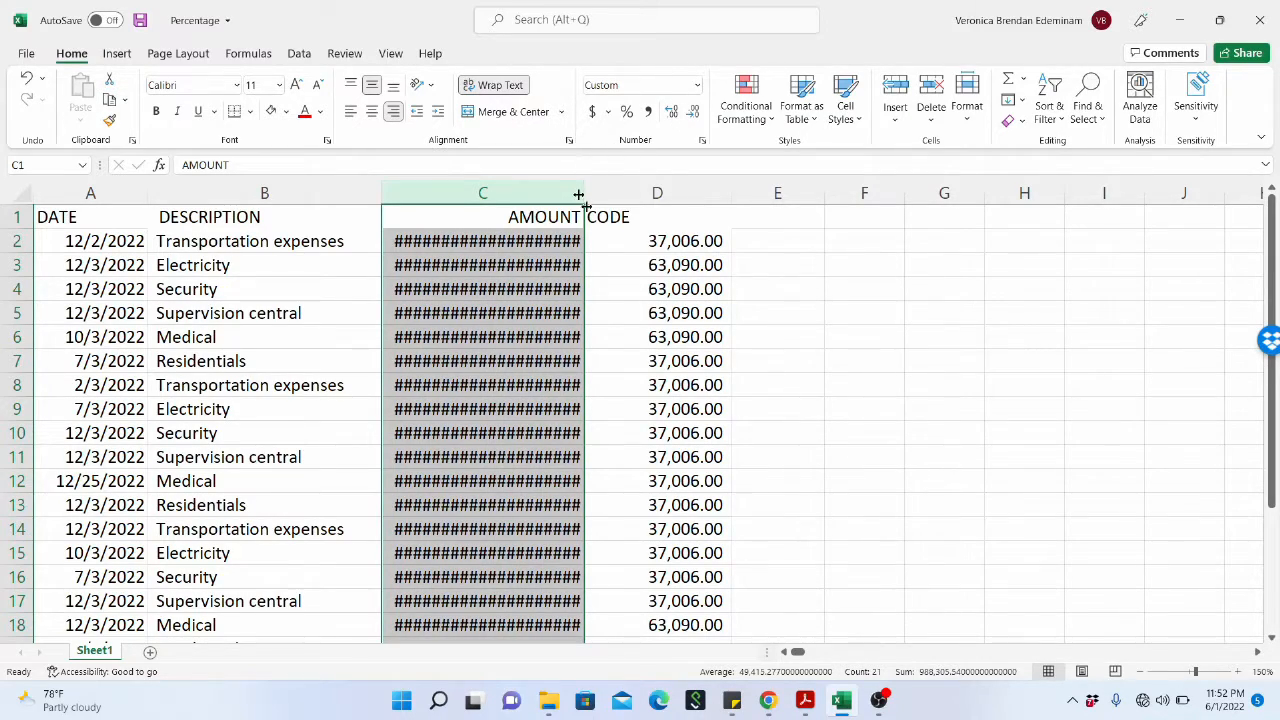
{"action": "left_click", "coordinate": [600, 236]}
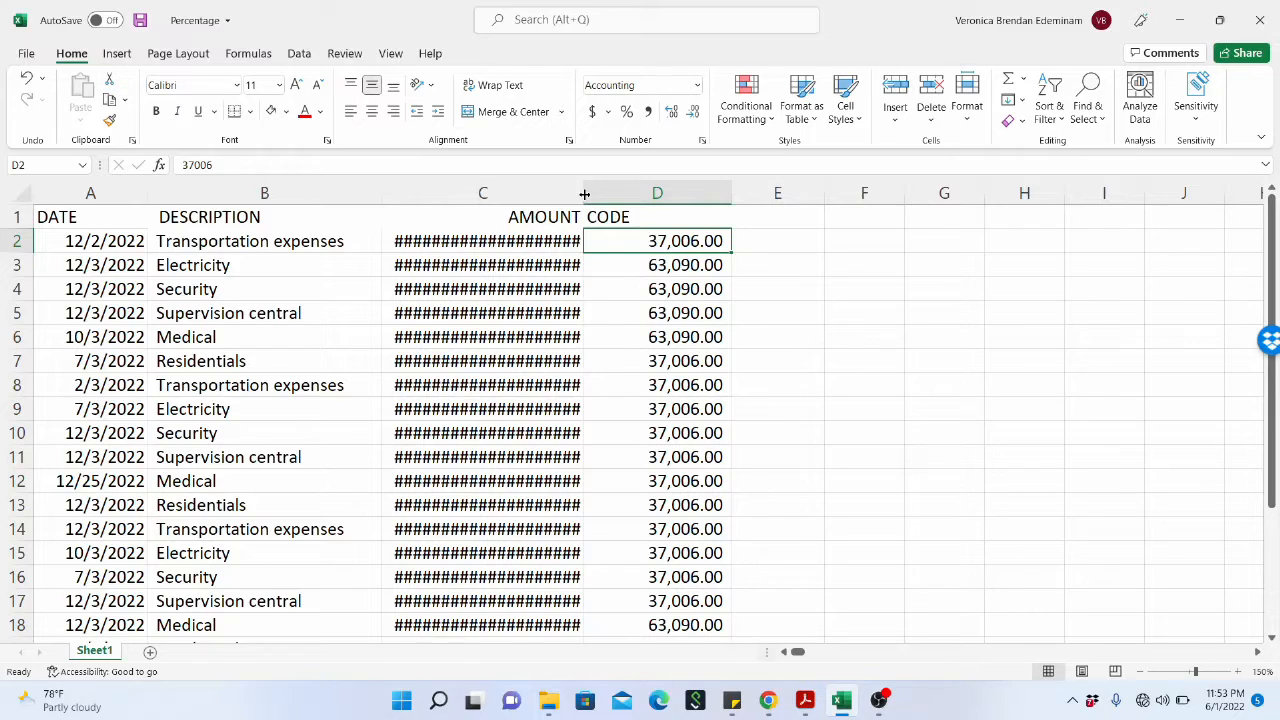
{"action": "left_click_drag", "start_coordinate": [584, 194], "coordinate": [637, 196]}
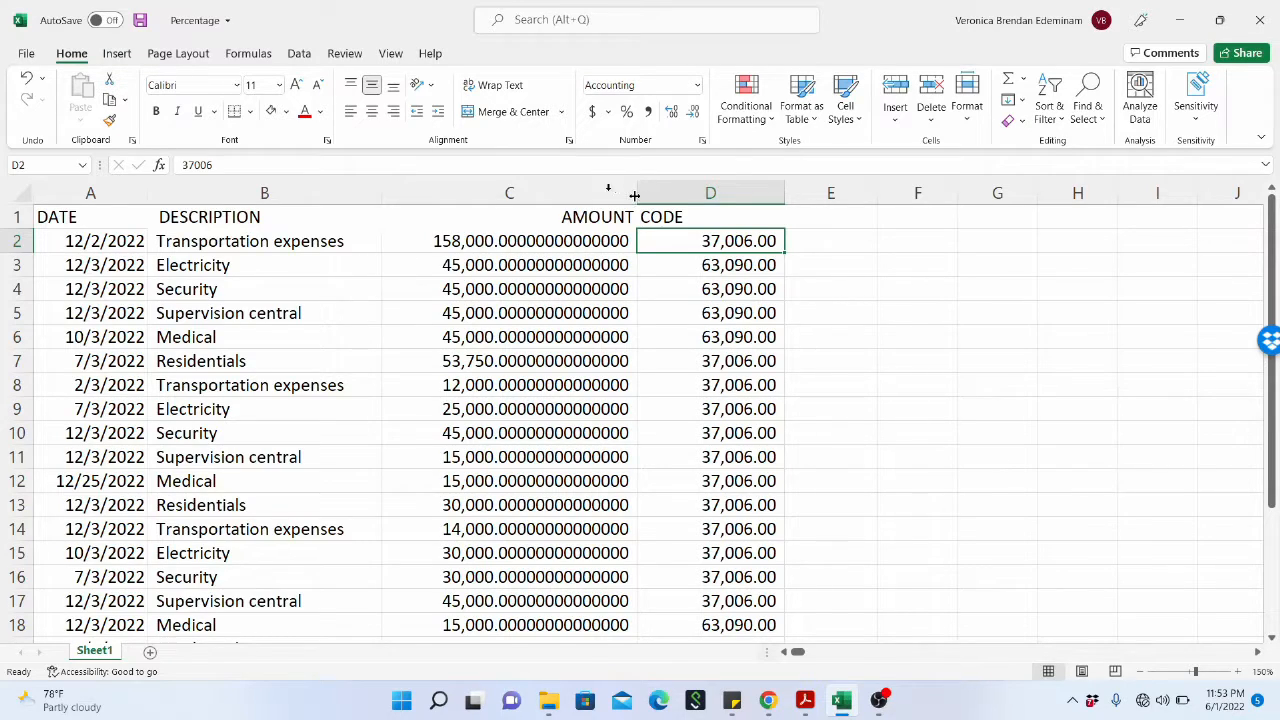
Reduce the AMOUNT column to two decimal places and narrow the column to fit the shorter numbers.
{"action": "left_click", "coordinate": [573, 183]}
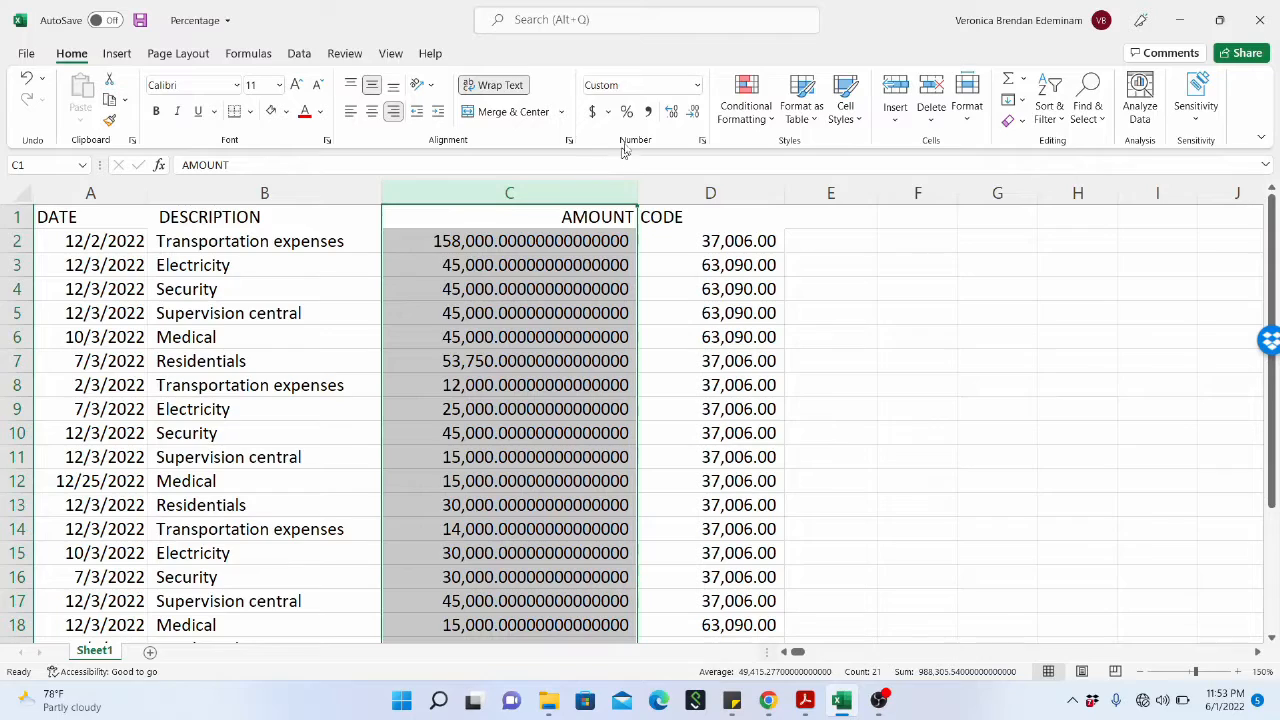
{"action": "left_click", "coordinate": [694, 118]}
{"action": "left_click", "coordinate": [694, 118]}
{"action": "left_click", "coordinate": [694, 118]}
{"action": "left_click", "coordinate": [694, 118]}
{"action": "left_click", "coordinate": [694, 118]}
{"action": "left_click", "coordinate": [694, 118]}
{"action": "left_click", "coordinate": [694, 118]}
{"action": "left_click", "coordinate": [694, 118]}
{"action": "left_click", "coordinate": [694, 118]}
{"action": "left_click", "coordinate": [694, 118]}
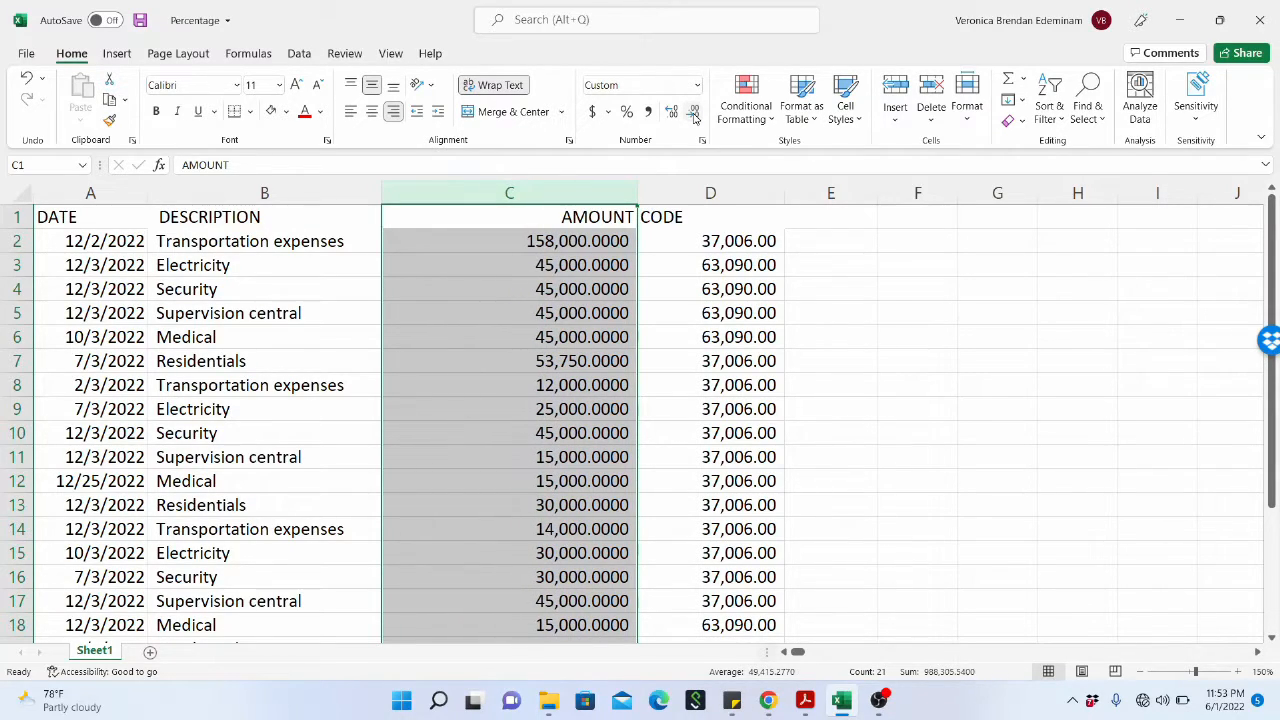
{"action": "left_click", "coordinate": [694, 118]}
{"action": "left_click", "coordinate": [694, 118]}
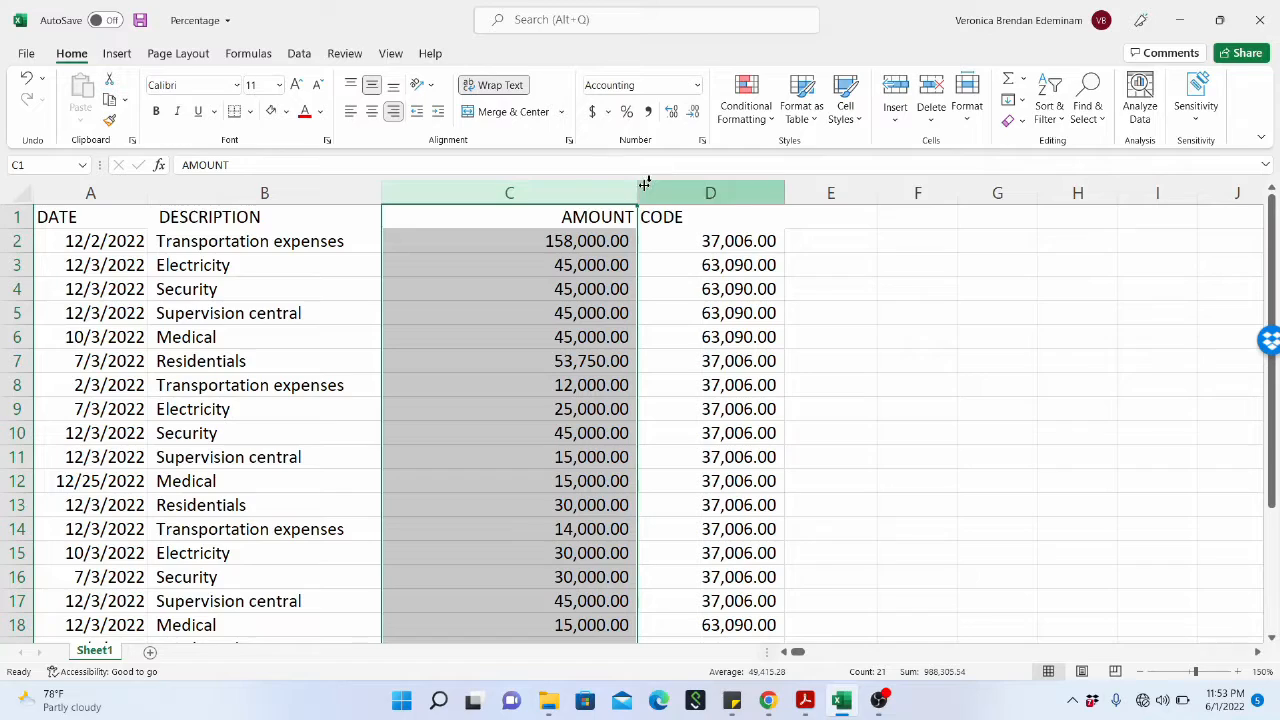
{"action": "left_click_drag", "start_coordinate": [637, 190], "coordinate": [505, 199]}
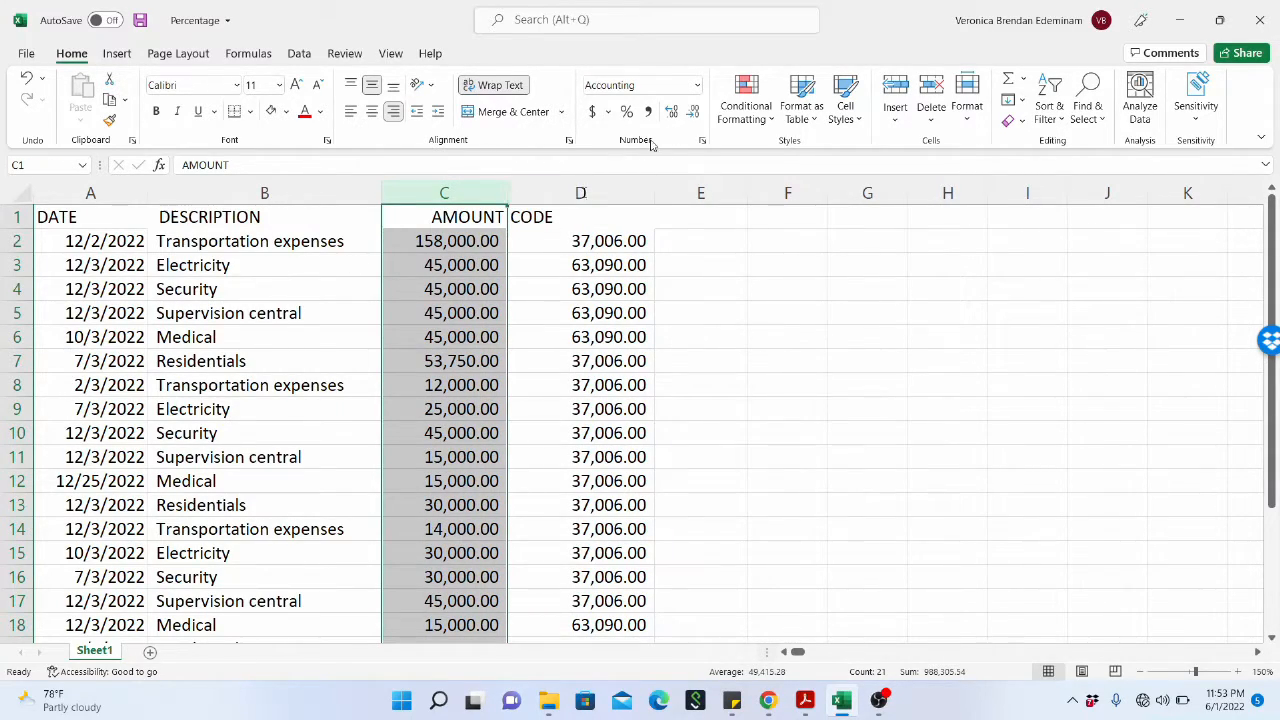
Format the whole DATE column as Long Date, then switch it back to Short Date.
{"action": "left_click", "coordinate": [116, 197]}
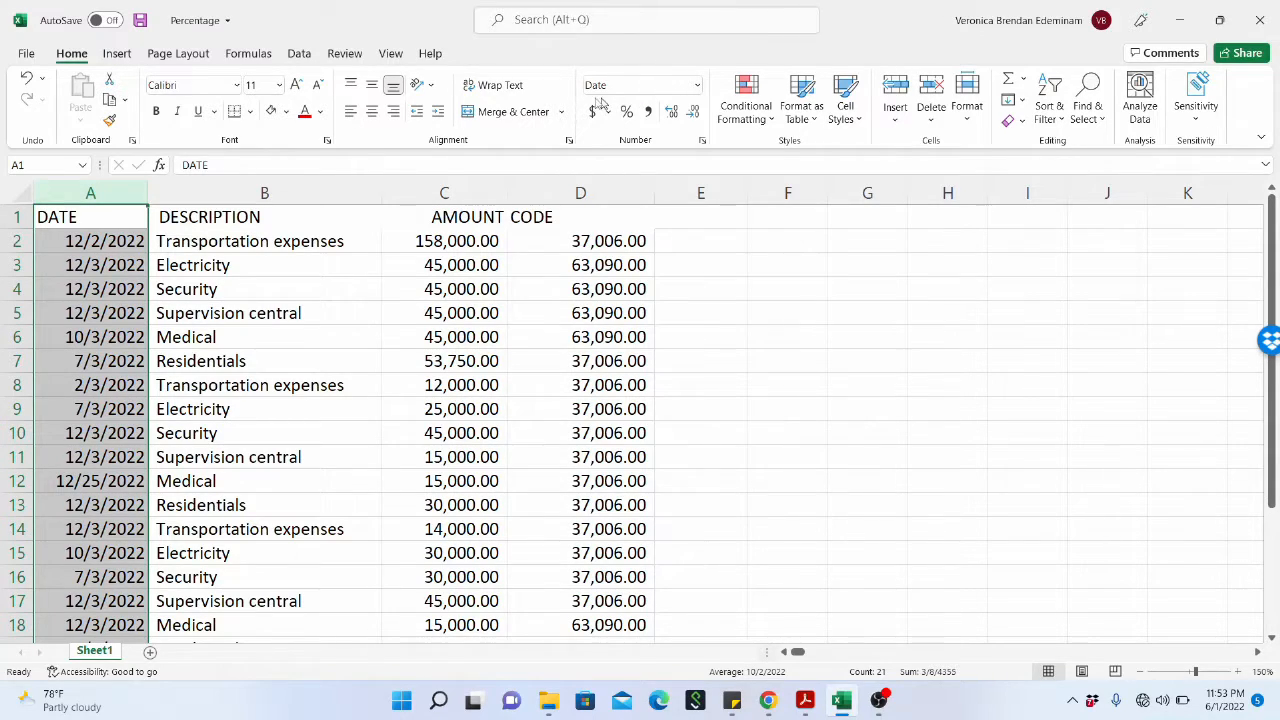
{"action": "left_click", "coordinate": [698, 88]}
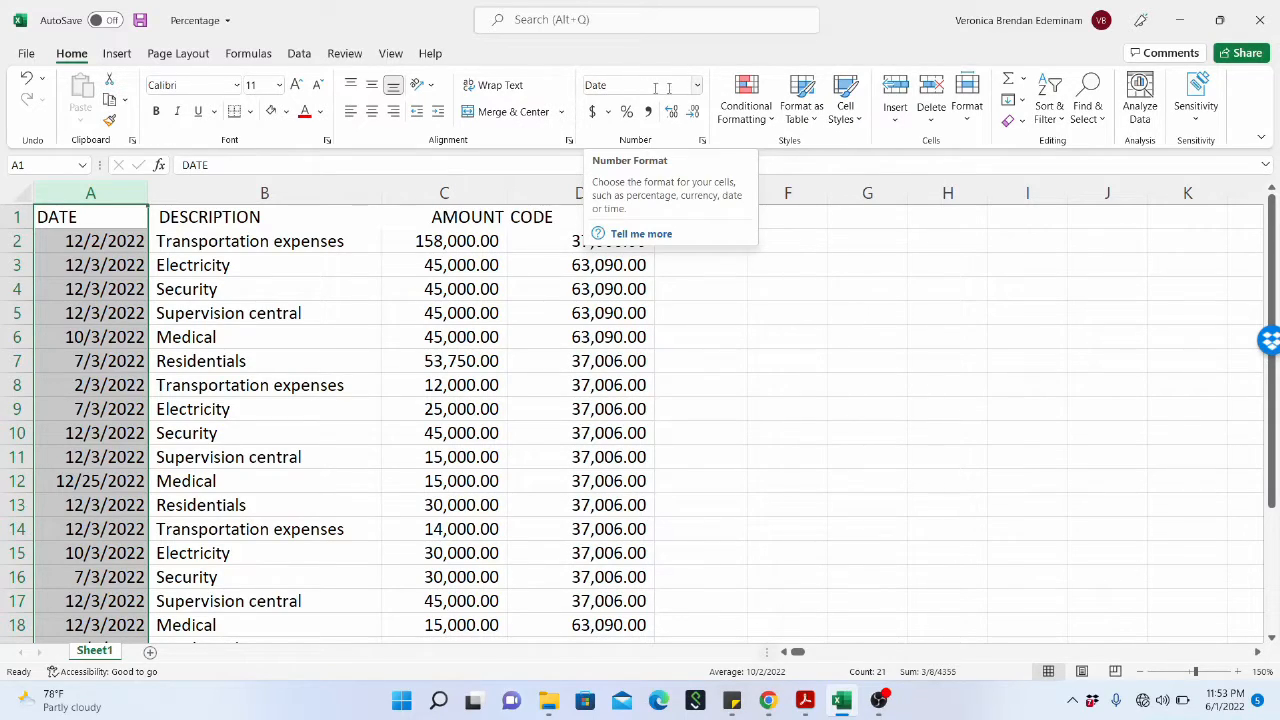
{"action": "left_click", "coordinate": [699, 89]}
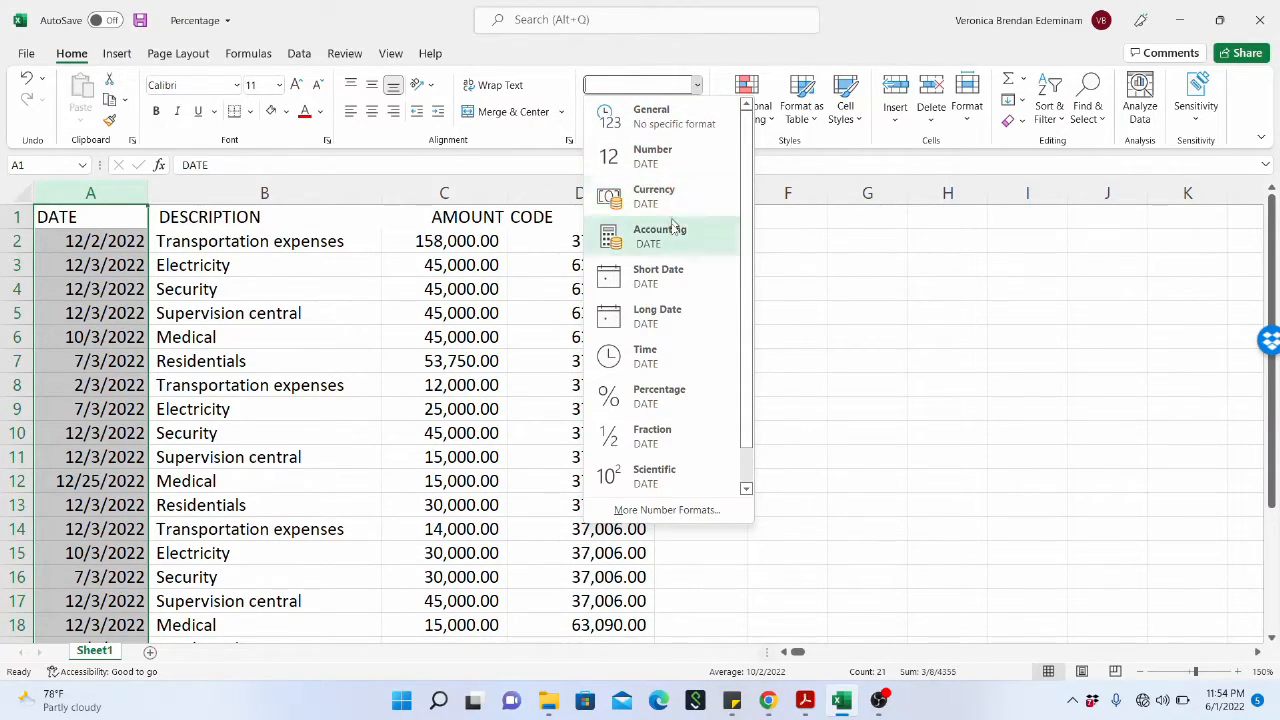
{"action": "left_click", "coordinate": [673, 314]}
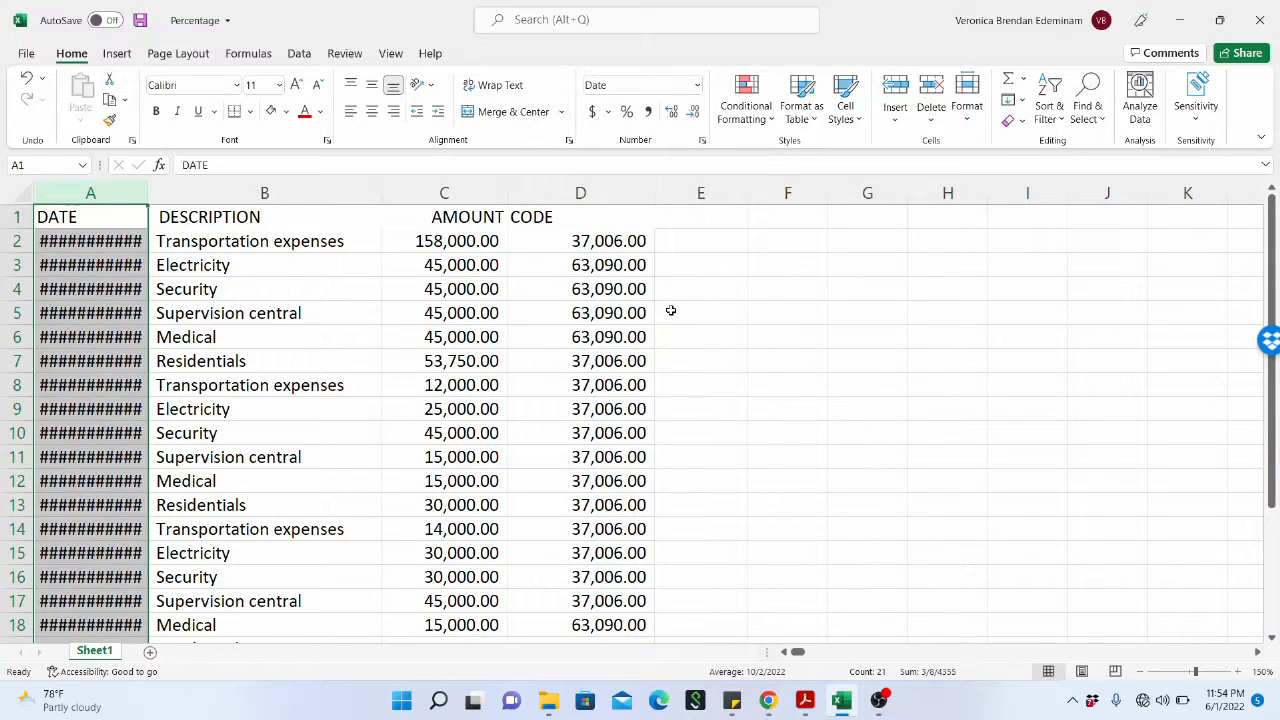
{"action": "left_click", "coordinate": [697, 85]}
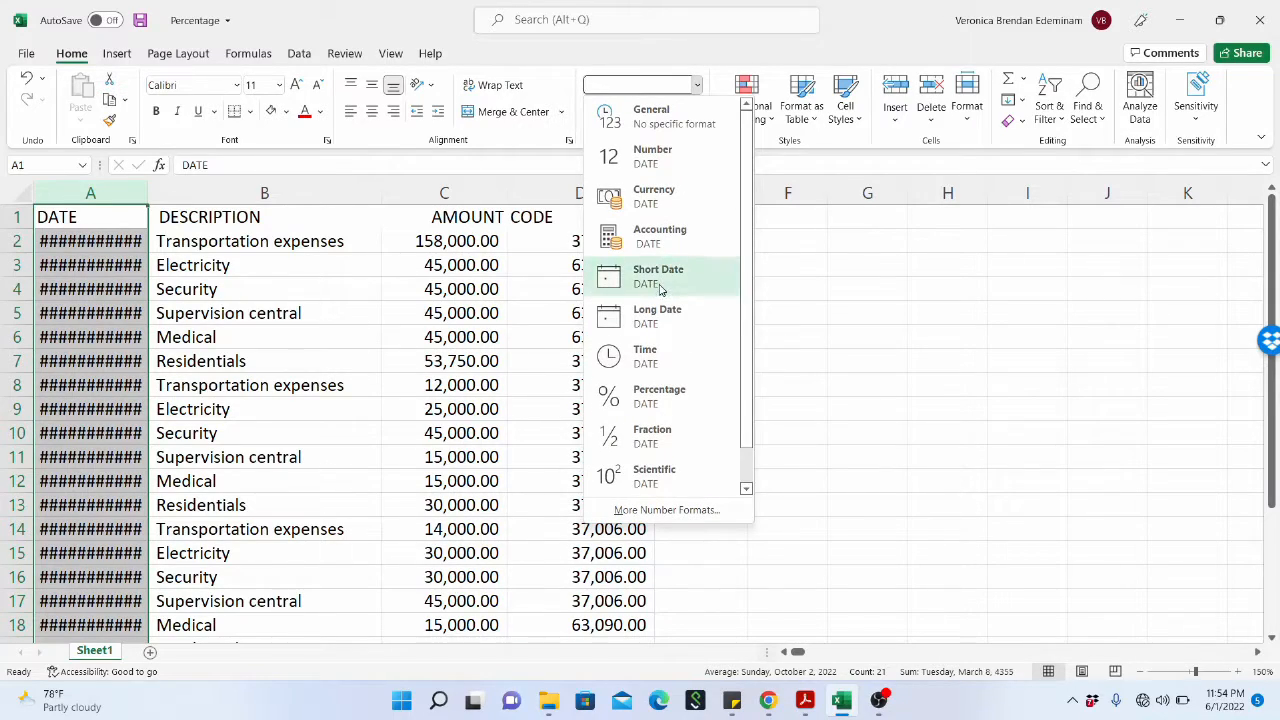
{"action": "left_click", "coordinate": [660, 280]}
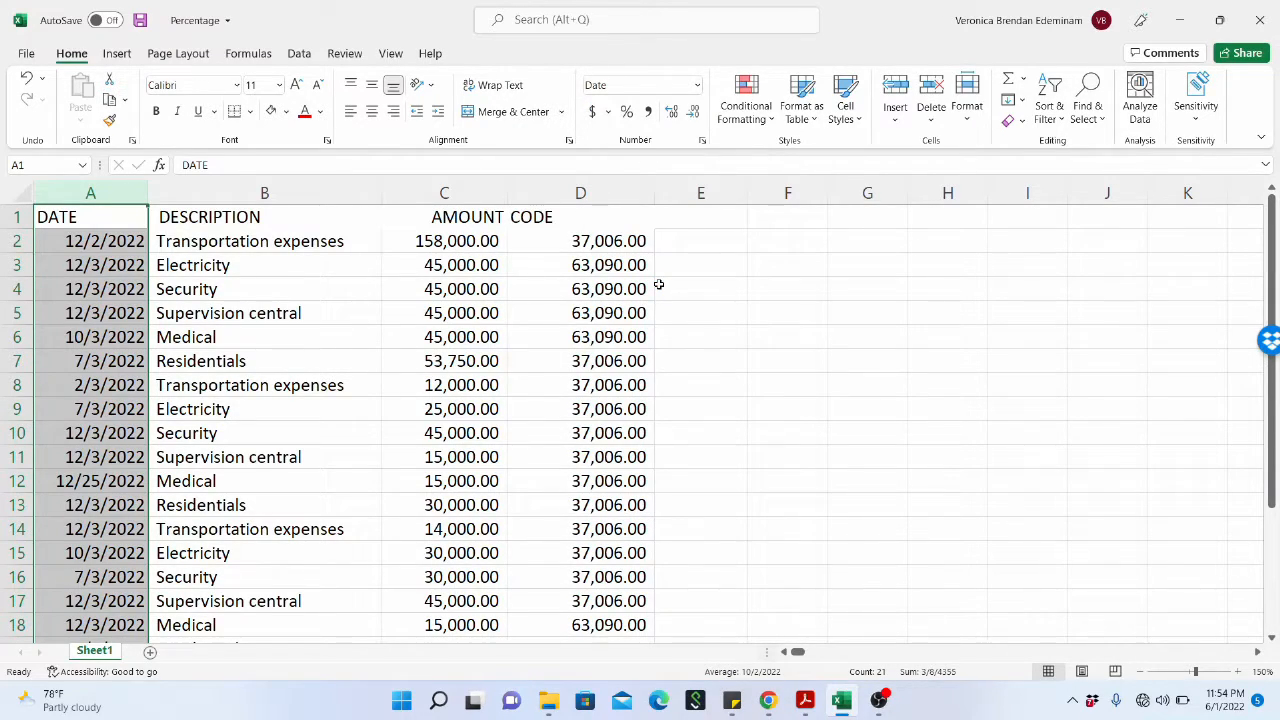
Apply the Long Date format to the DATE column and widen the column until the full dates fit.
{"action": "left_click", "coordinate": [697, 85]}
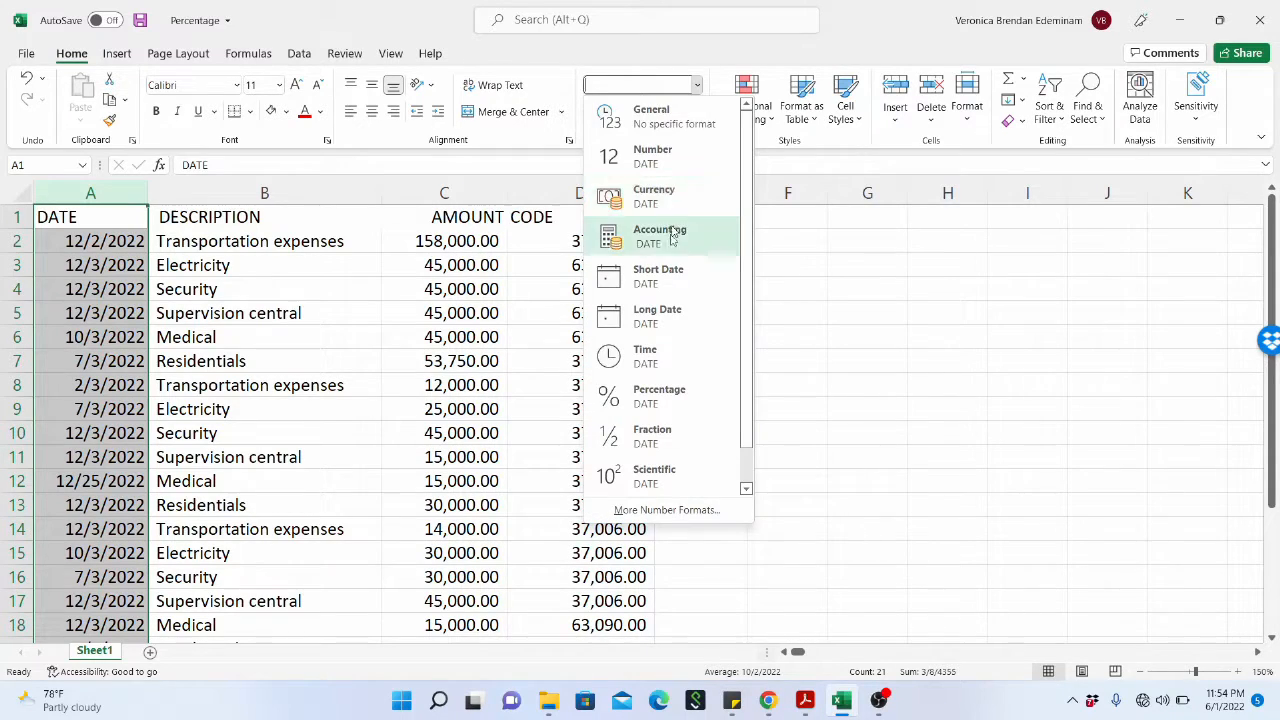
{"action": "left_click", "coordinate": [663, 313]}
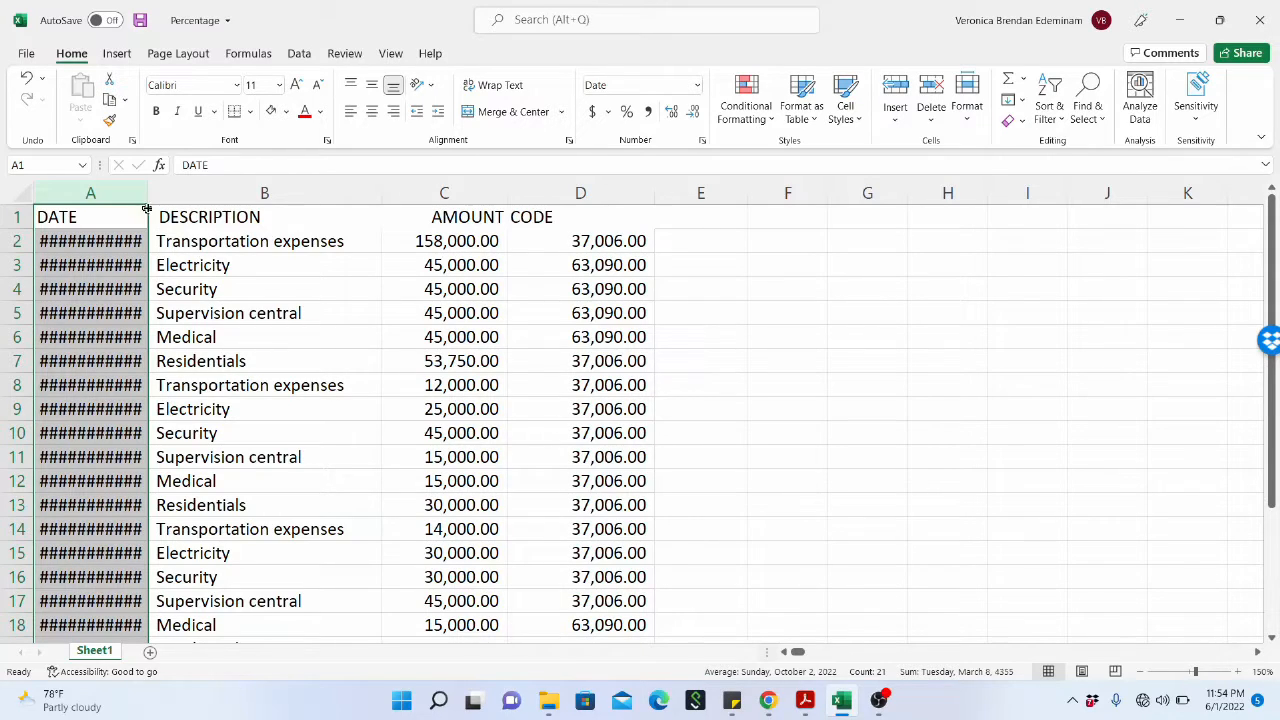
{"action": "left_click_drag", "start_coordinate": [146, 200], "coordinate": [258, 216]}
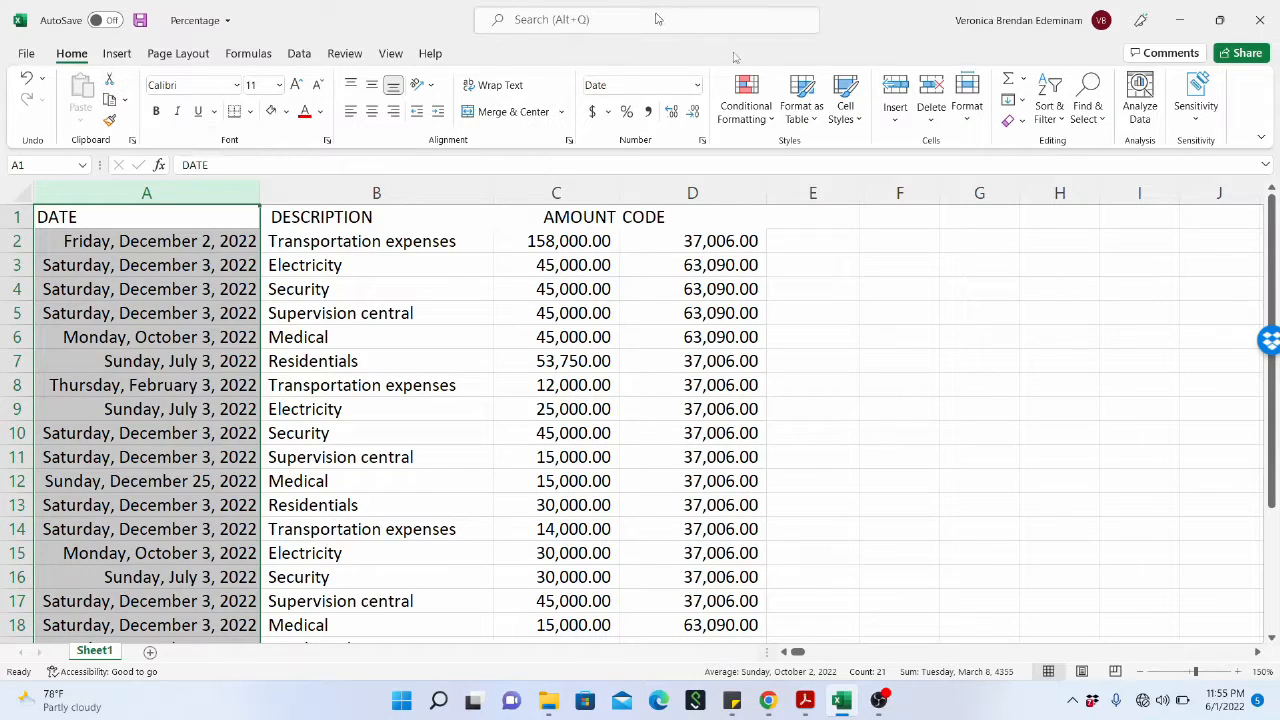
Set the DATE column's date type to 14-Mar-12 with the English (United States) locale.
{"action": "left_click", "coordinate": [696, 89]}
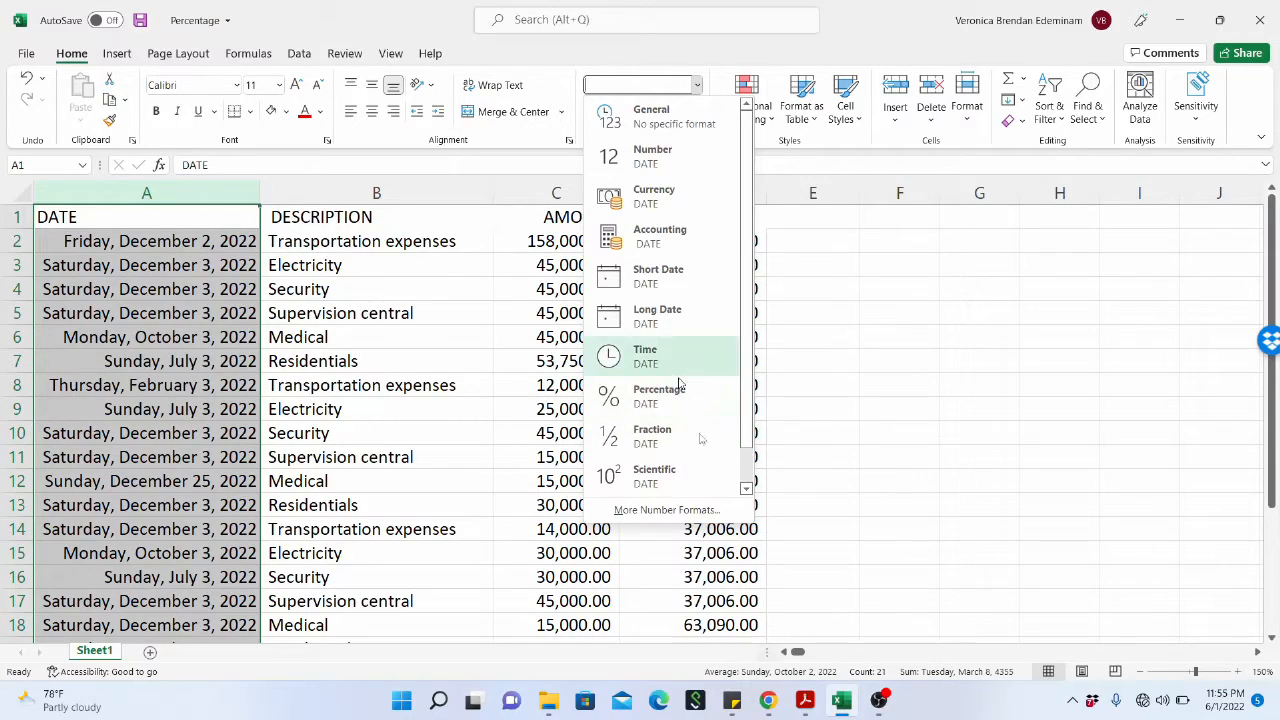
{"action": "left_click", "coordinate": [707, 514]}
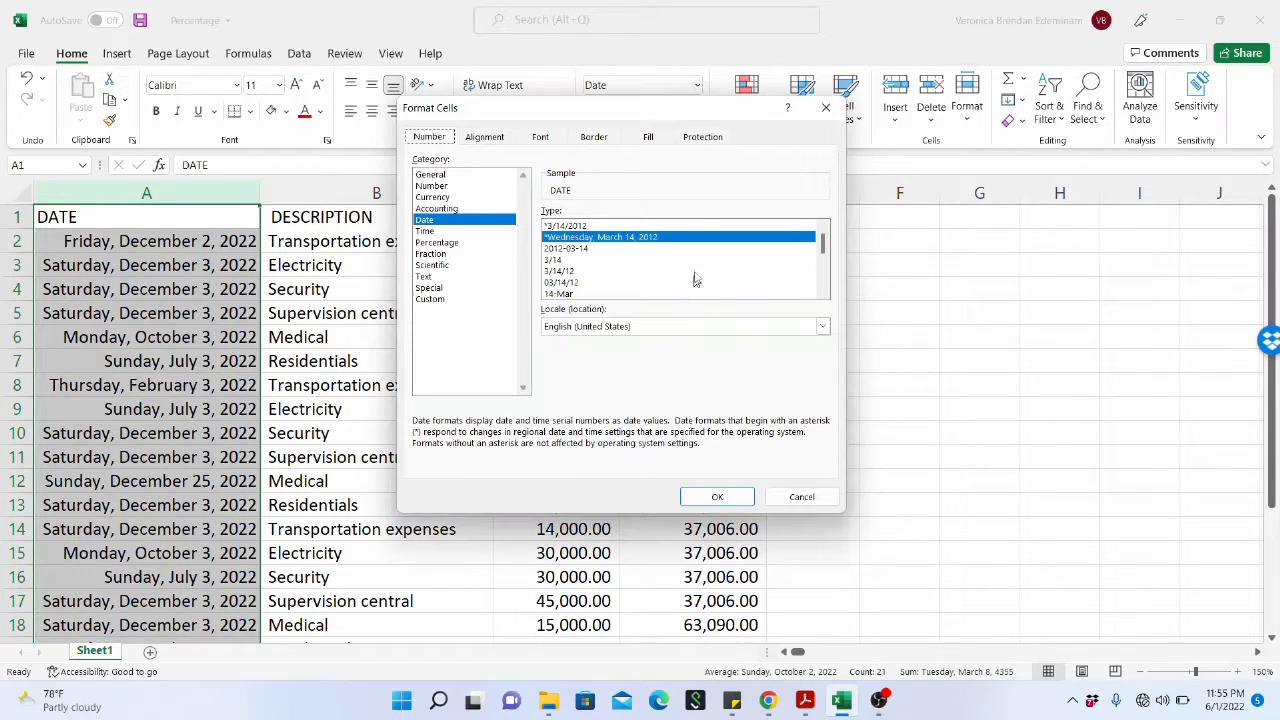
{"action": "left_click_drag", "start_coordinate": [822, 250], "coordinate": [822, 260]}
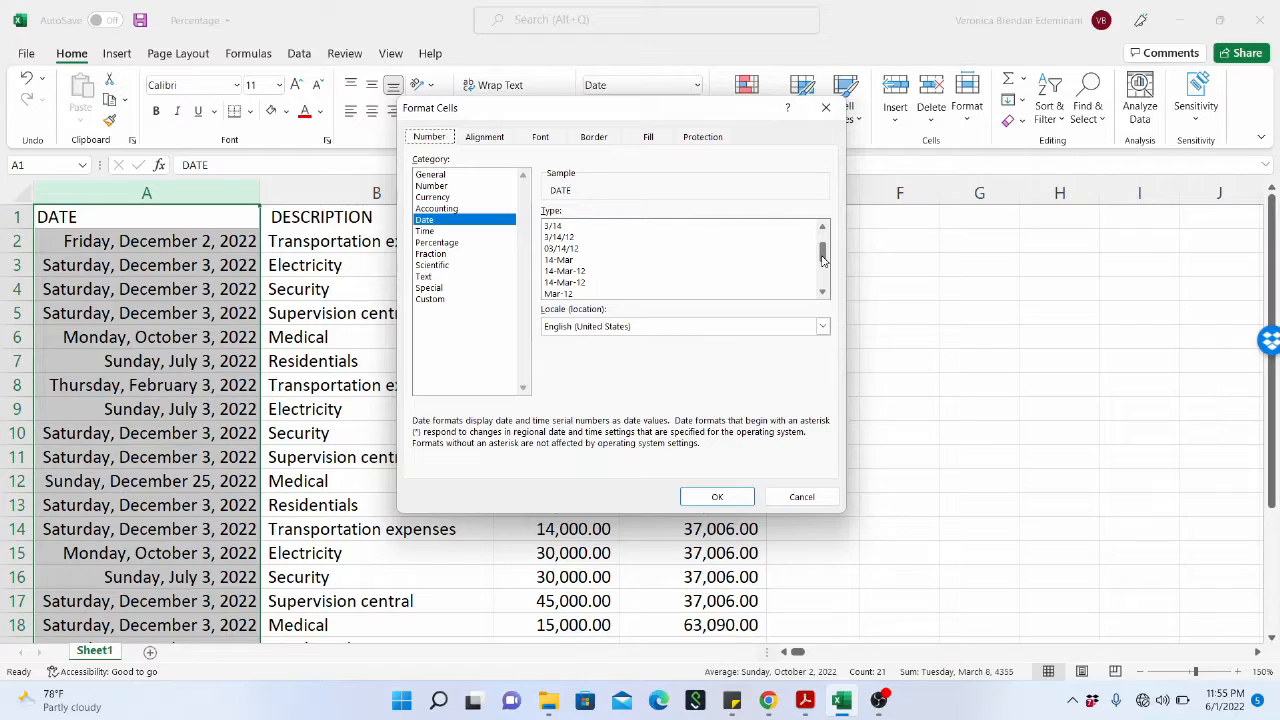
{"action": "left_click", "coordinate": [585, 272]}
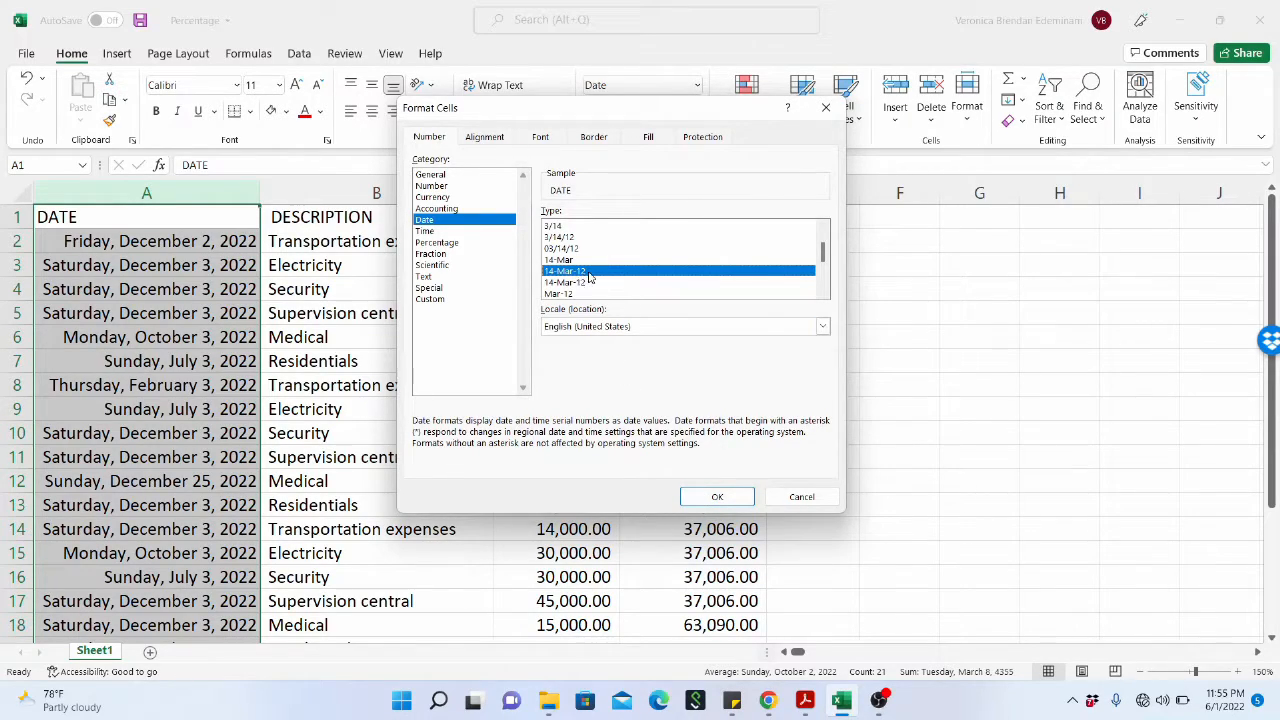
{"action": "left_click", "coordinate": [730, 497]}
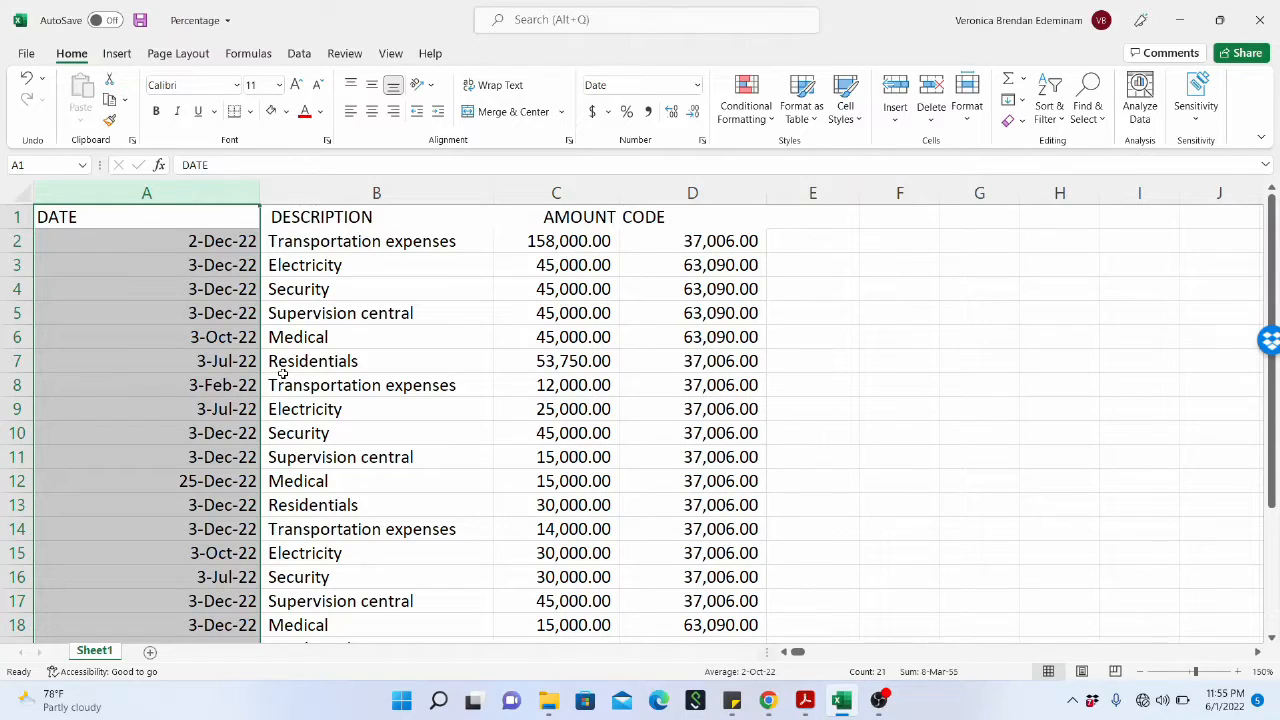
Set the DATE column's date type to March 14, 2012 with the English (United States) locale.
{"action": "left_click", "coordinate": [697, 85]}
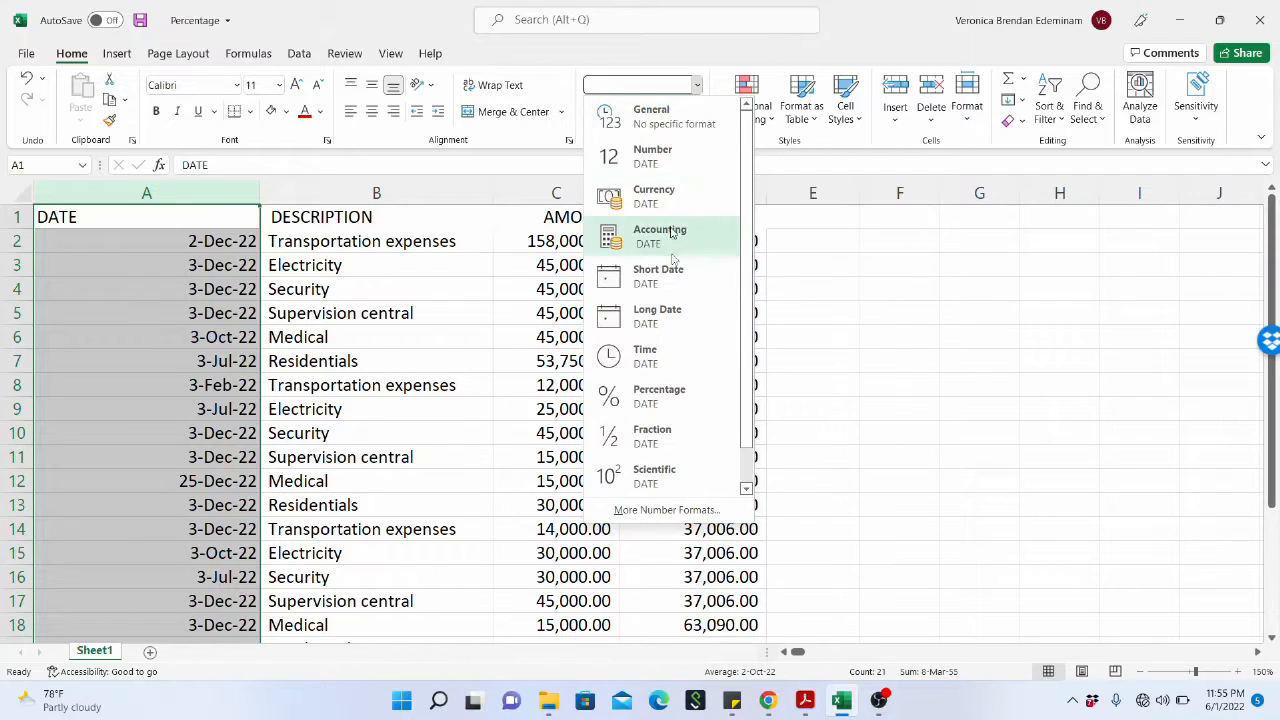
{"action": "left_click", "coordinate": [703, 515]}
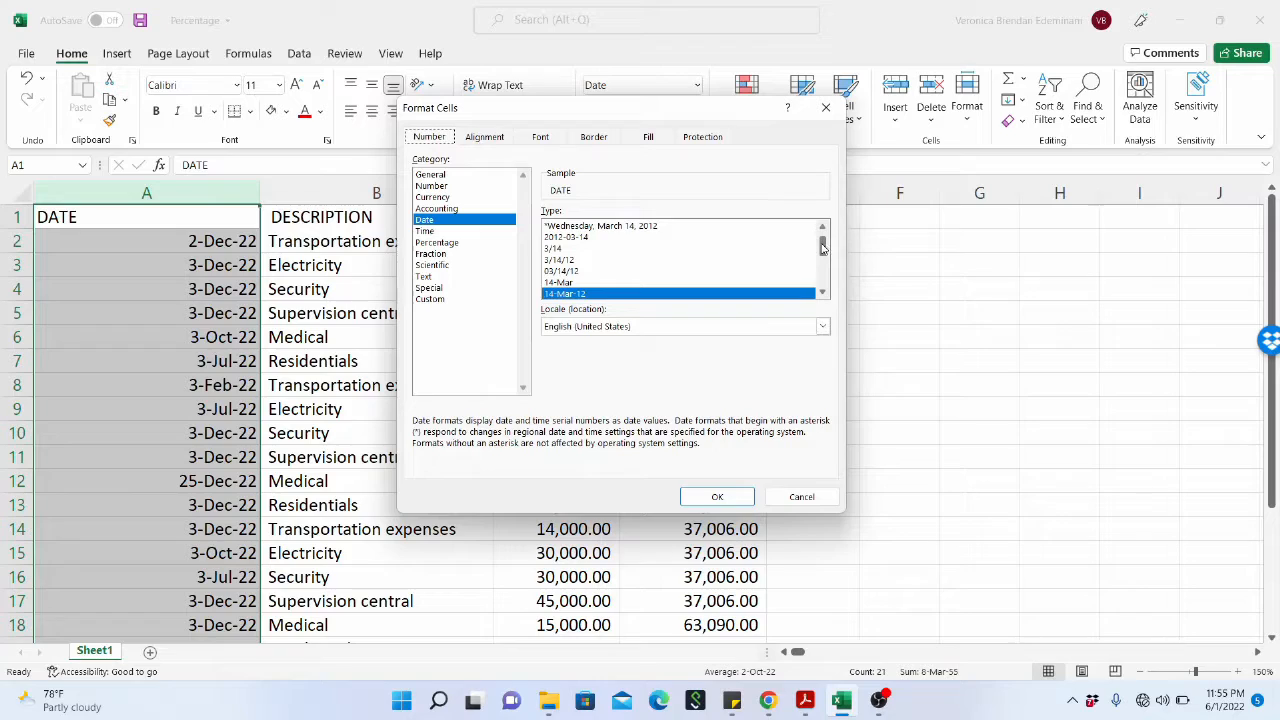
{"action": "left_click_drag", "start_coordinate": [821, 249], "coordinate": [821, 267]}
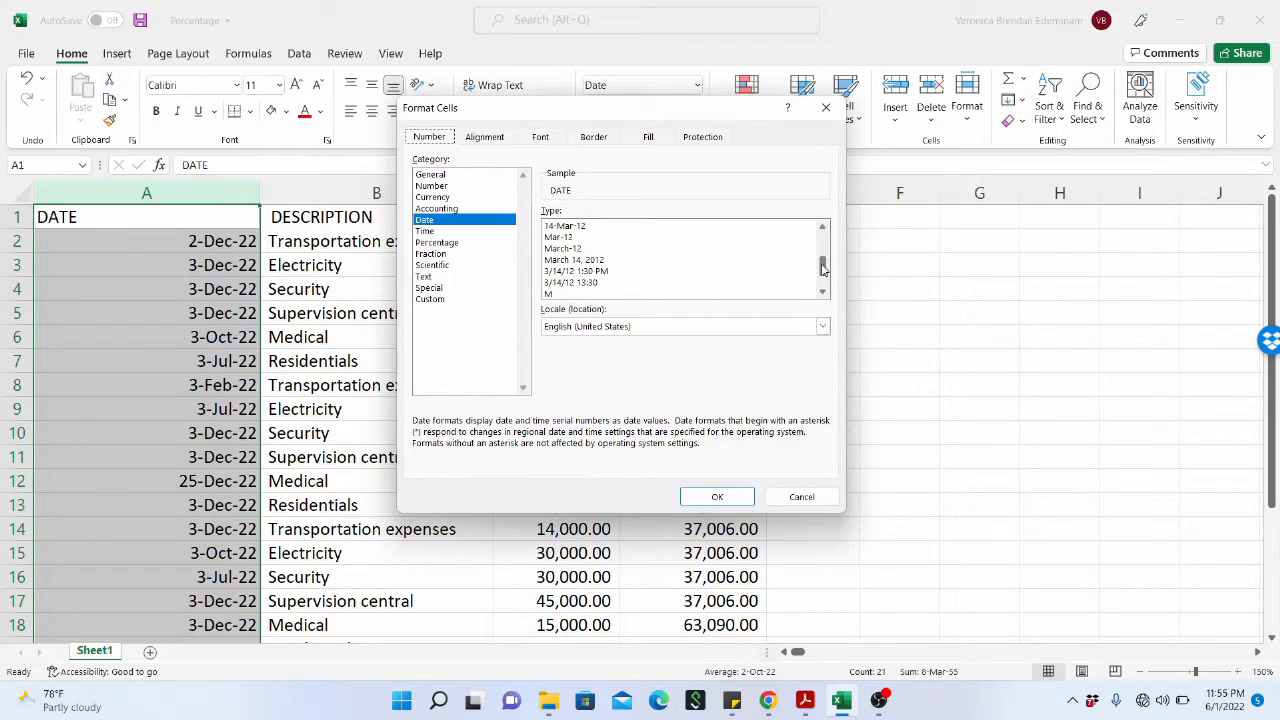
{"action": "left_click_drag", "start_coordinate": [822, 268], "coordinate": [822, 256]}
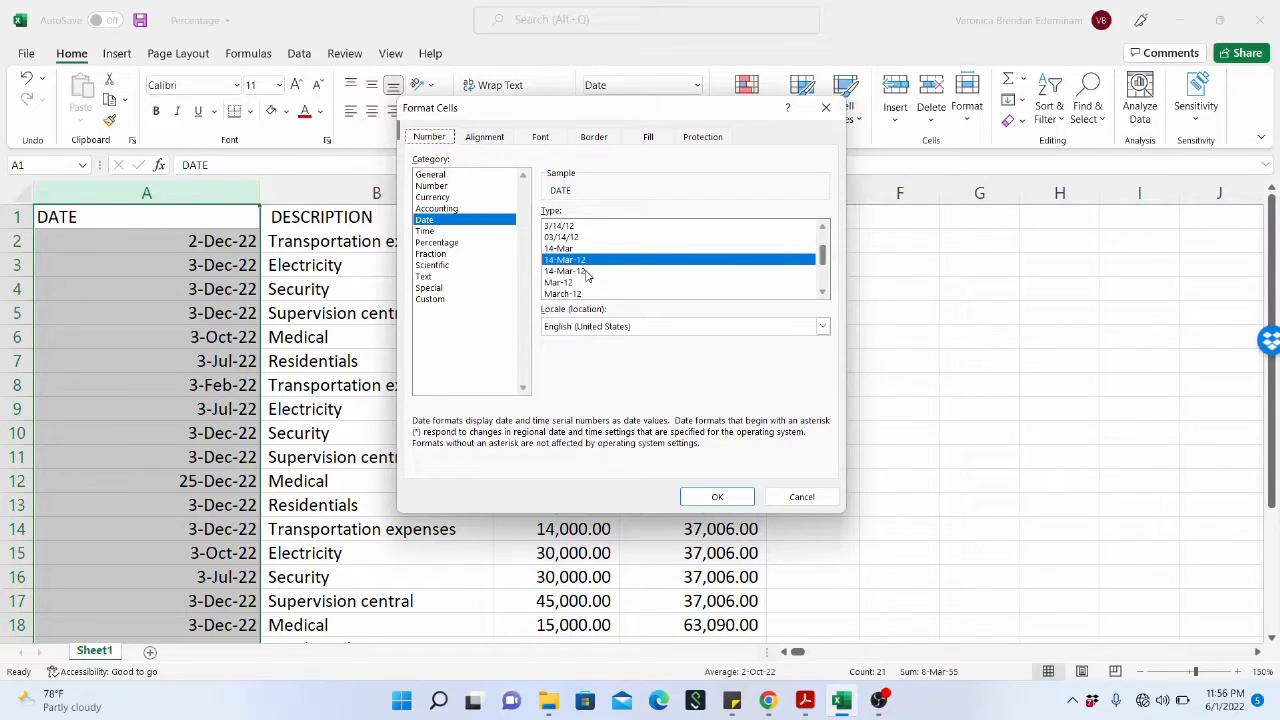
{"action": "left_click_drag", "start_coordinate": [822, 256], "coordinate": [822, 268]}
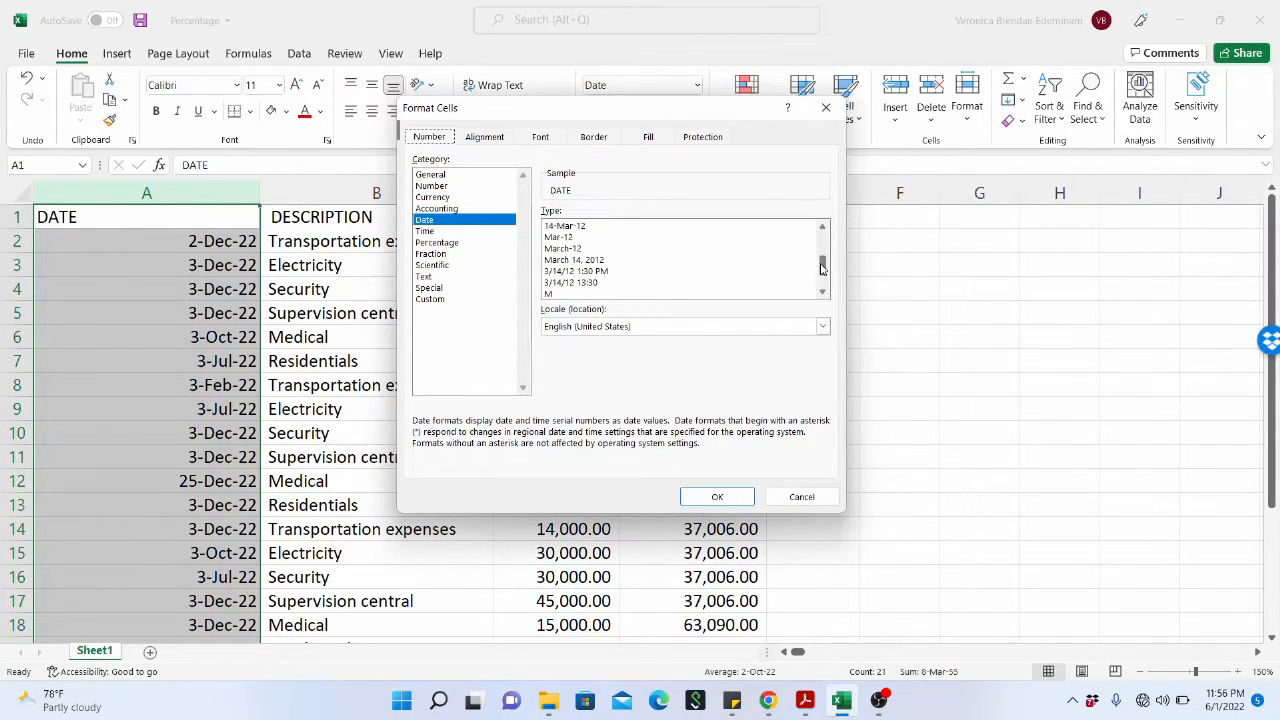
{"action": "left_click", "coordinate": [604, 261]}
{"action": "left_click", "coordinate": [708, 500]}
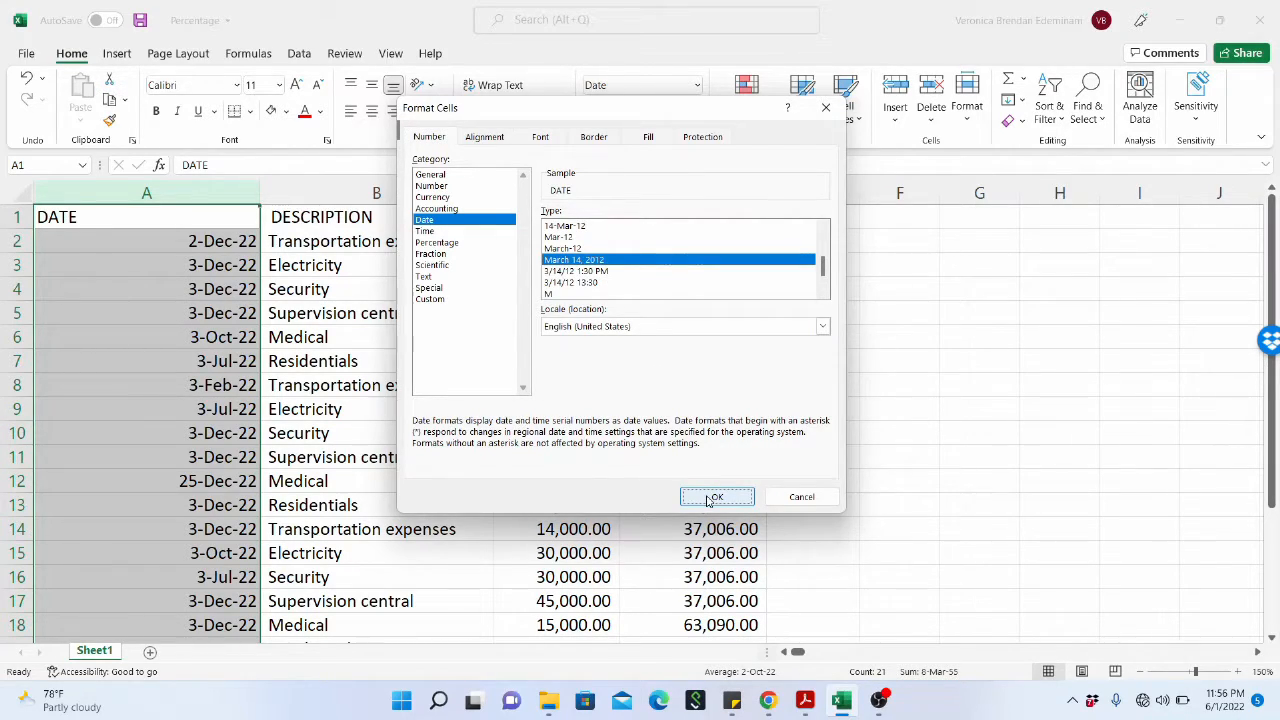
{"action": "scroll", "coordinate": [172, 358], "scroll_direction": "down", "scroll_amount": 5}
{"action": "scroll", "coordinate": [172, 357], "scroll_direction": "up", "scroll_amount": 5}
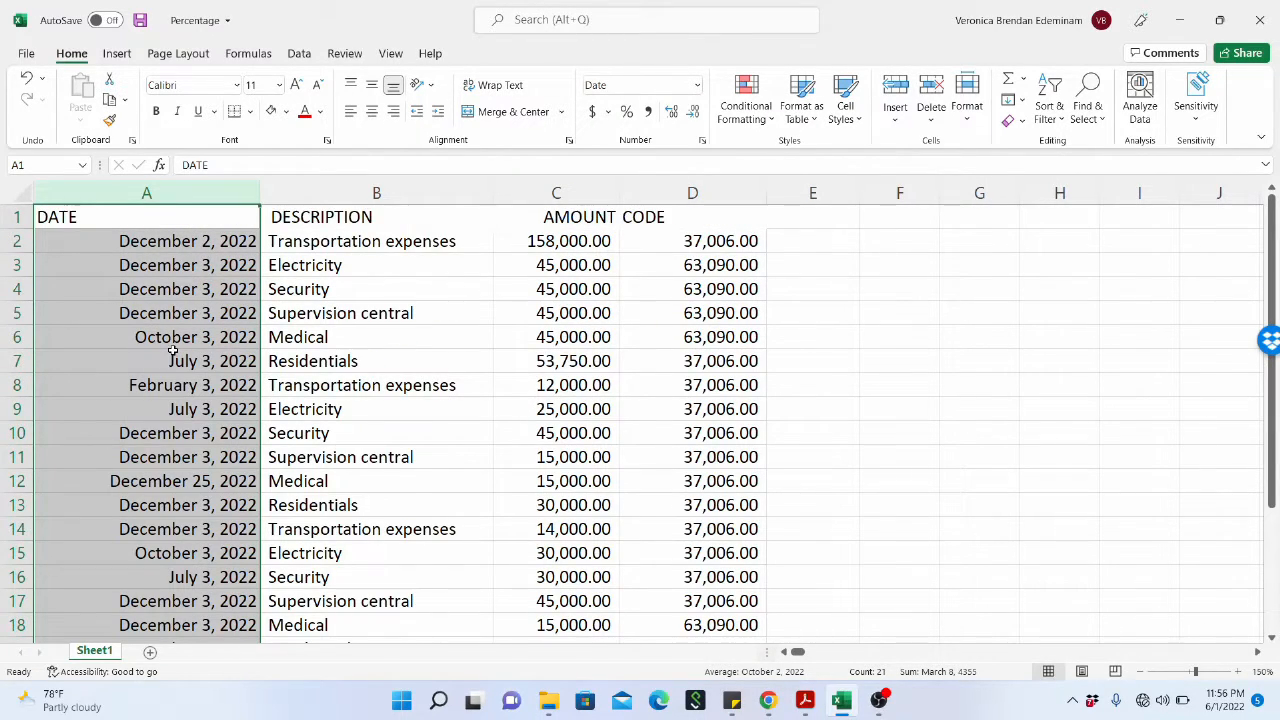
Try the percent style on the DESCRIPTION column, then the accounting format with one decimal place added and removed.
{"action": "left_click", "coordinate": [378, 193]}
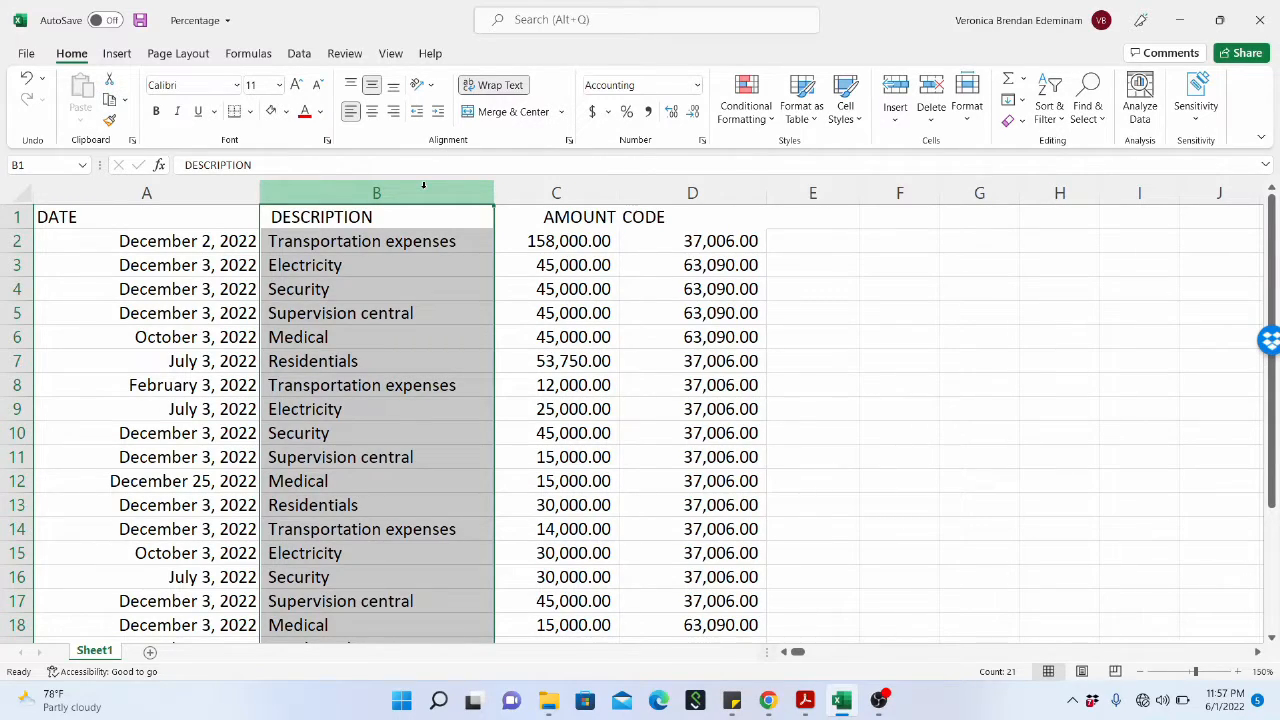
{"action": "left_click", "coordinate": [626, 113]}
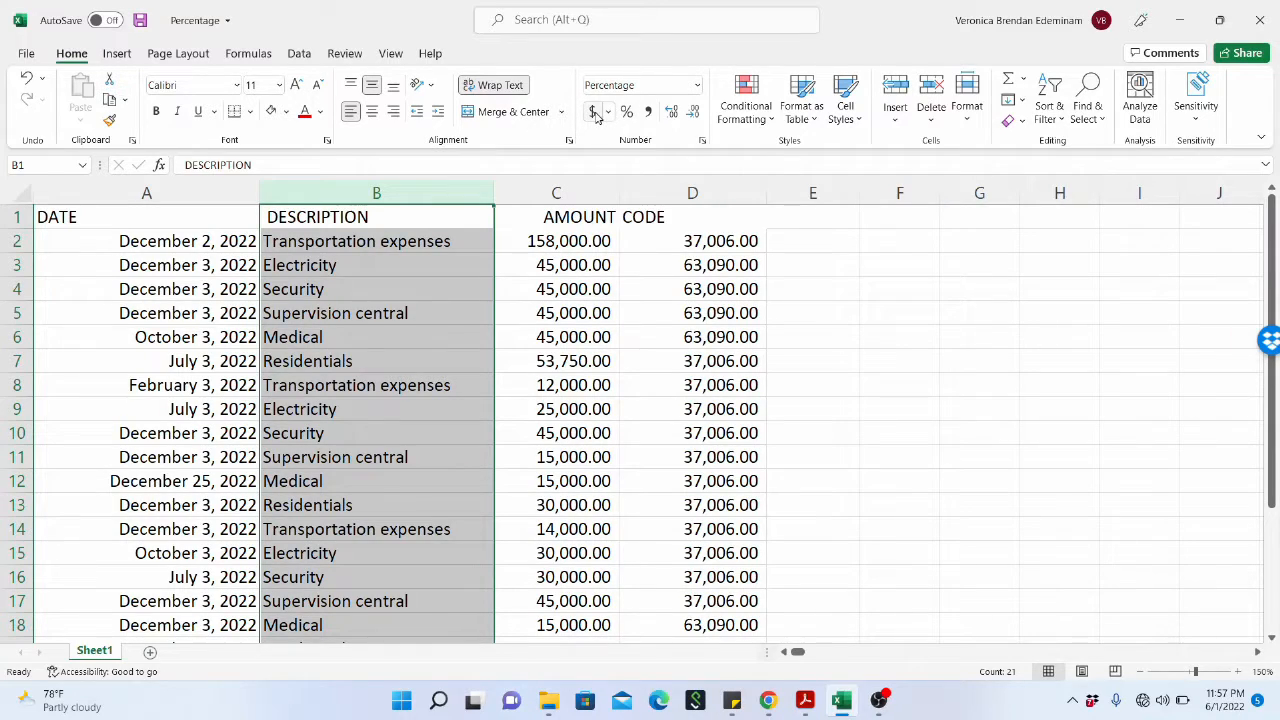
{"action": "left_click", "coordinate": [593, 112]}
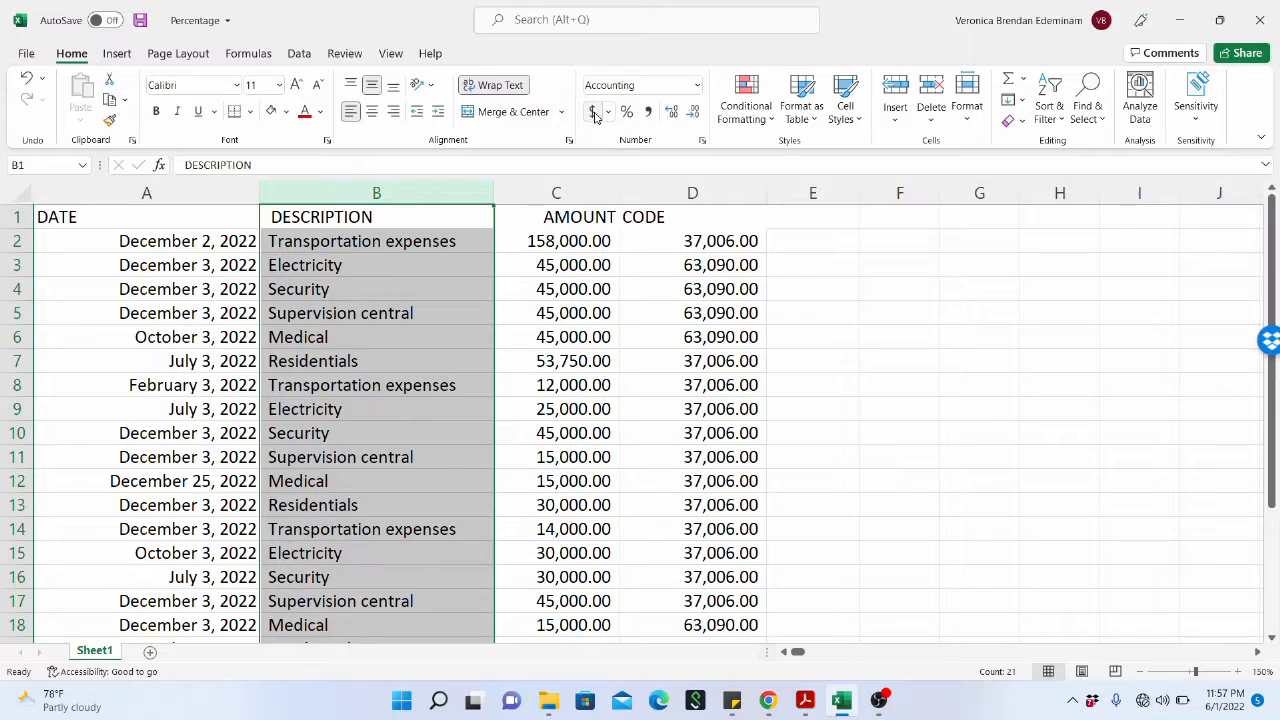
{"action": "left_click", "coordinate": [672, 115]}
{"action": "left_click", "coordinate": [693, 113]}
Format the code values in D2:D21, below the CODE header, as Text.
{"action": "left_click_drag", "start_coordinate": [677, 241], "coordinate": [697, 601]}
{"action": "scroll", "coordinate": [666, 430], "scroll_direction": "up", "scroll_amount": 2}
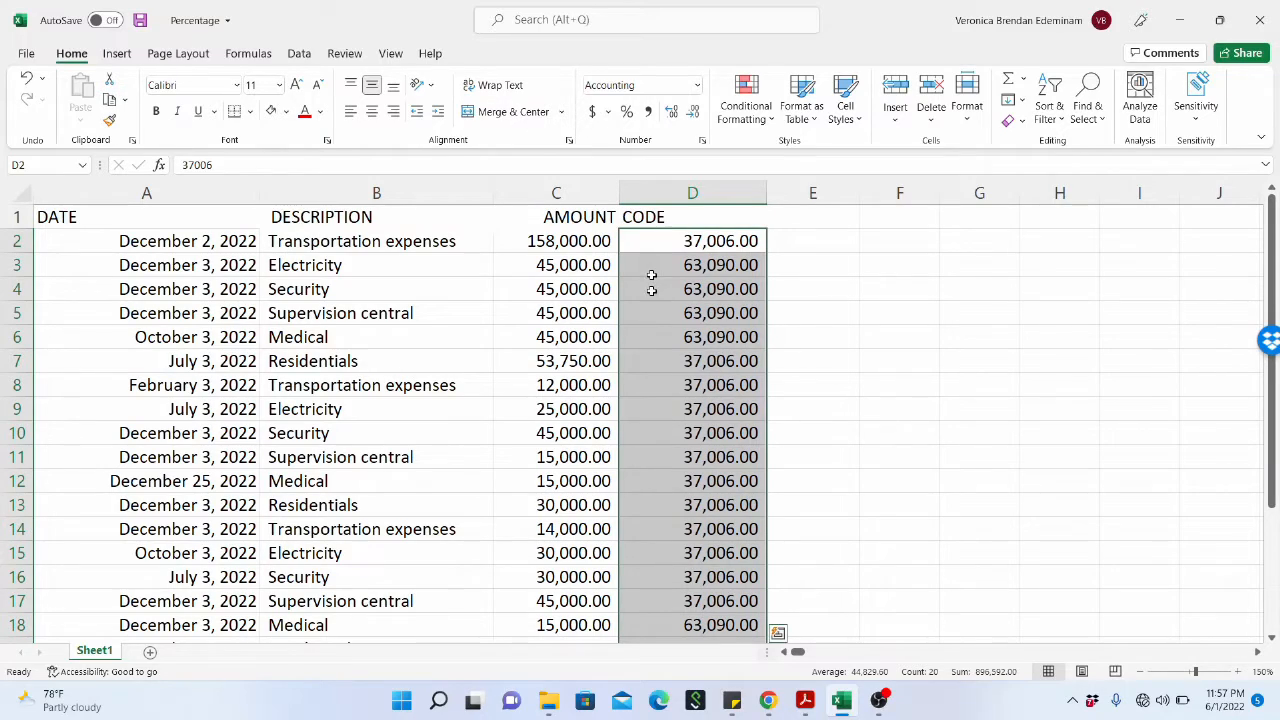
{"action": "left_click", "coordinate": [697, 86]}
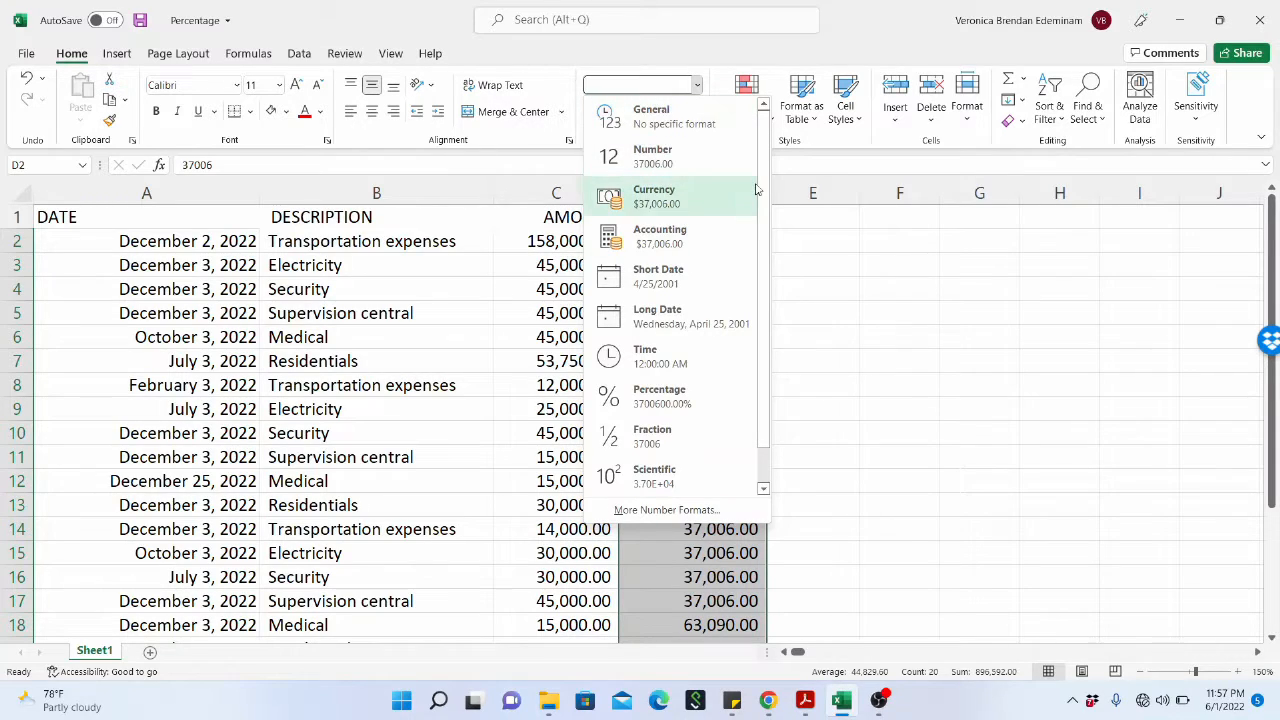
{"action": "scroll", "coordinate": [760, 250], "scroll_direction": "down", "scroll_amount": 1}
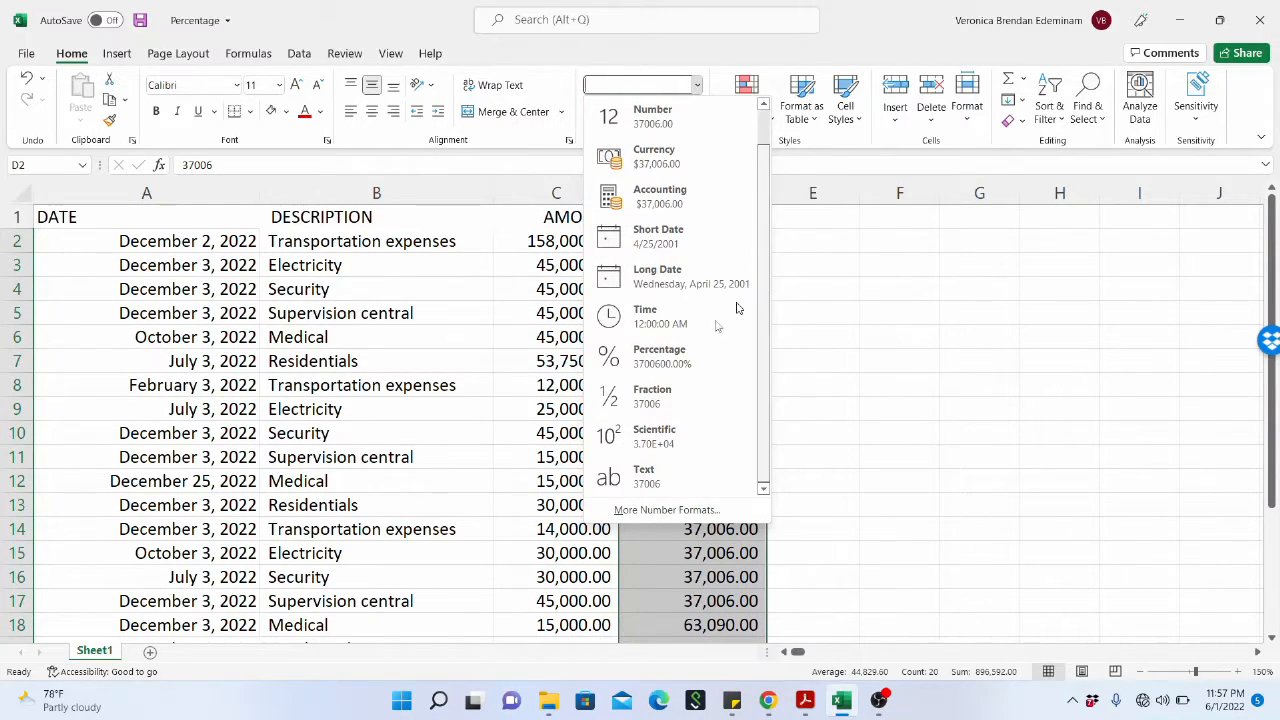
{"action": "left_click", "coordinate": [660, 484]}
{"action": "left_click", "coordinate": [698, 362]}
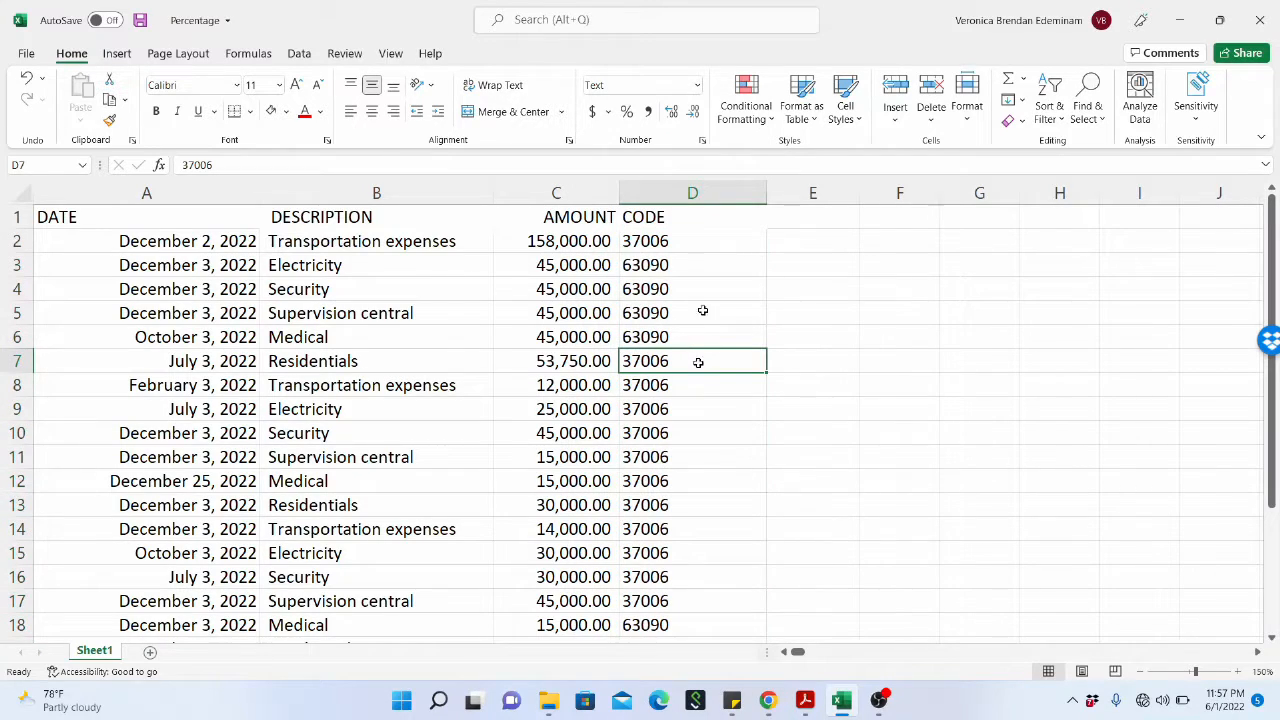
Reselect the code values in D2:D21 and undo their Text format.
{"action": "left_click", "coordinate": [686, 245]}
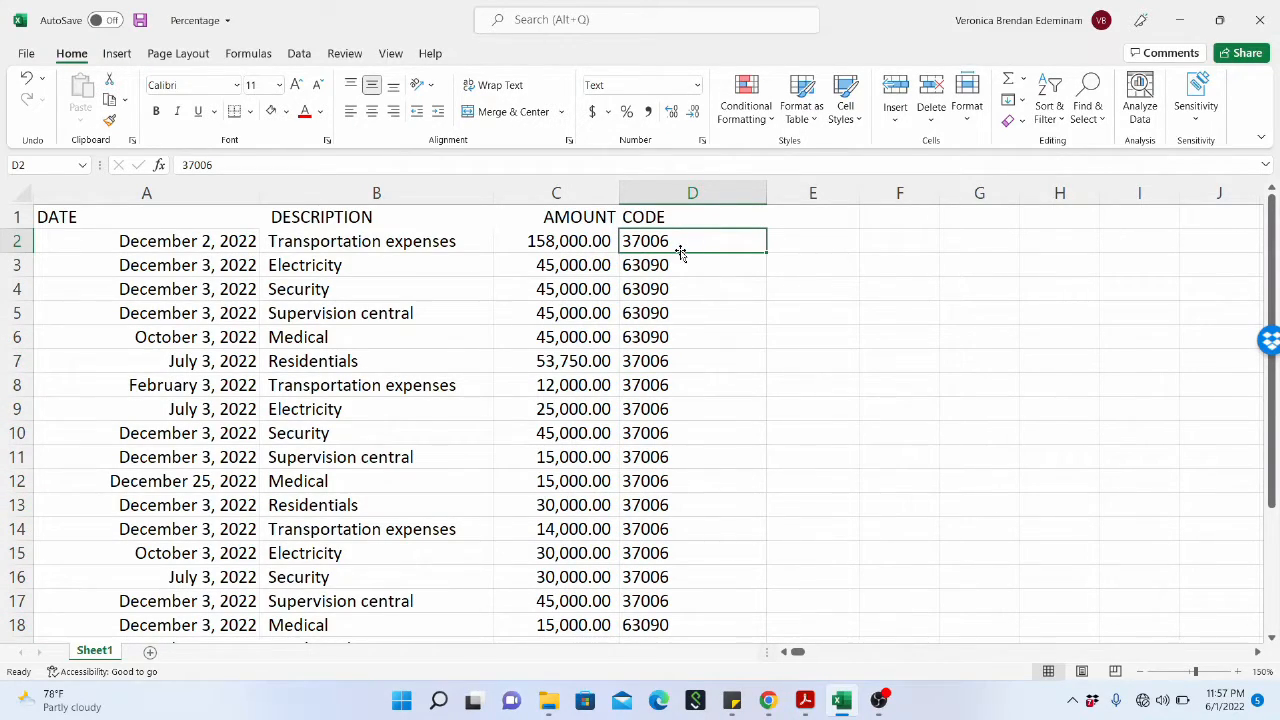
{"action": "left_click_drag", "start_coordinate": [683, 240], "coordinate": [708, 579]}
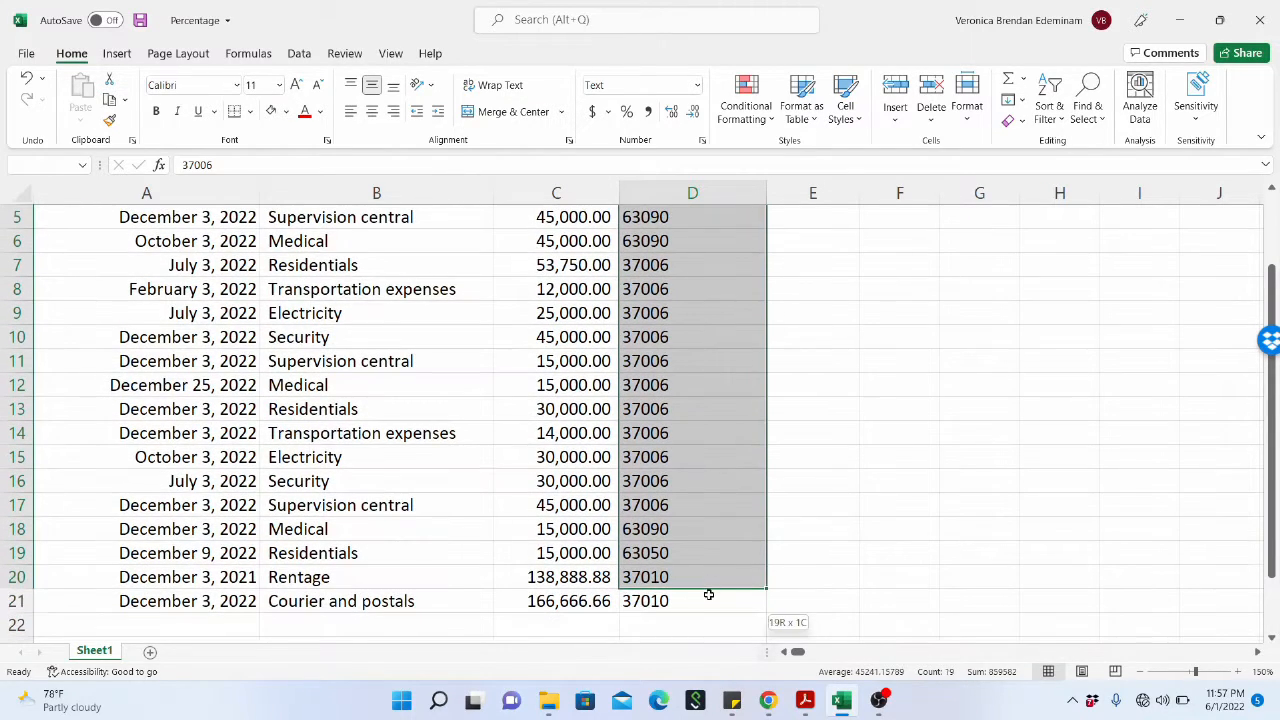
{"action": "scroll", "coordinate": [680, 377], "scroll_direction": "up", "scroll_amount": 2}
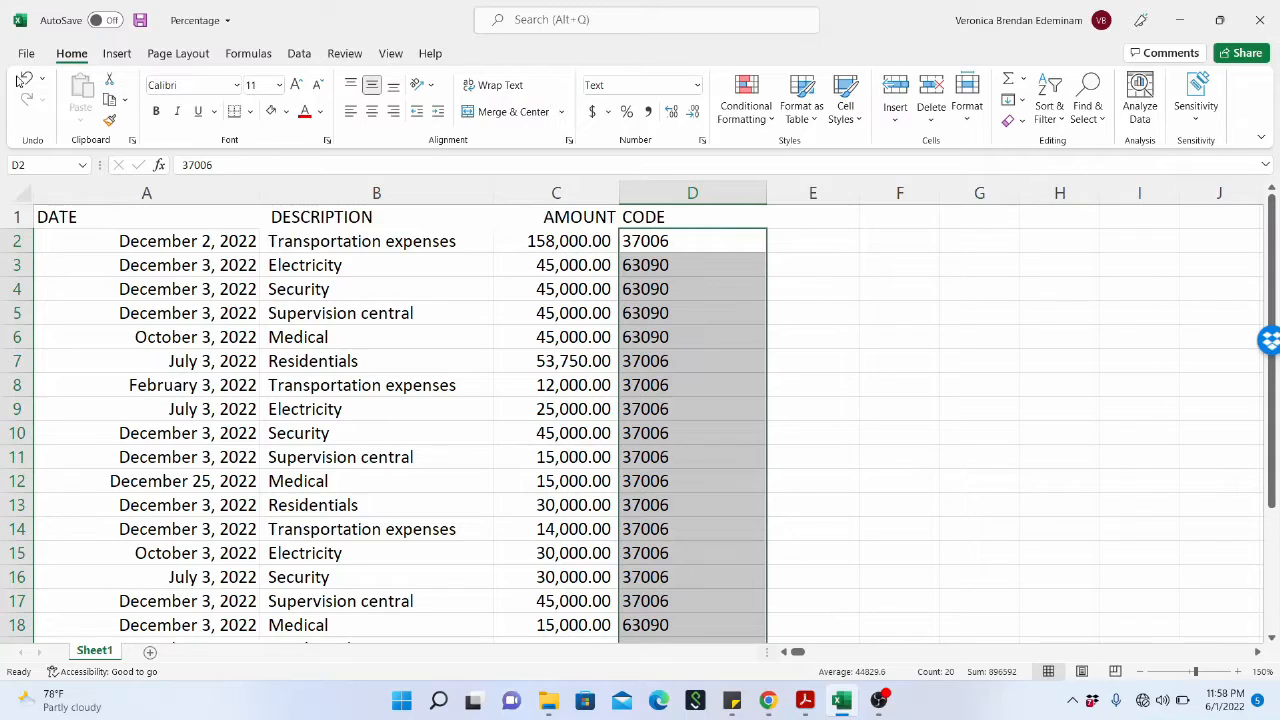
{"action": "left_click", "coordinate": [25, 80]}
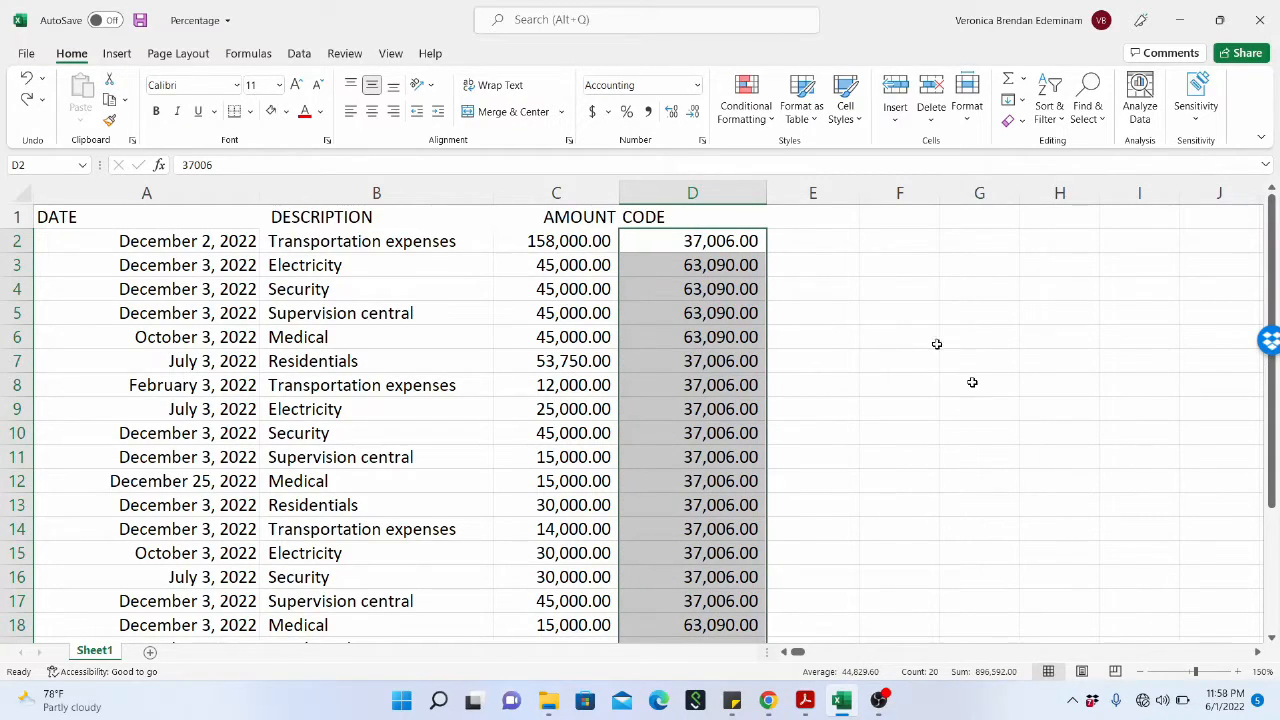
{"action": "scroll", "coordinate": [708, 320], "scroll_direction": "down", "scroll_amount": 3}
{"action": "scroll", "coordinate": [708, 322], "scroll_direction": "up", "scroll_amount": 3}
Format the whole CODE column, including its header, as Text.
{"action": "left_click_drag", "start_coordinate": [730, 246], "coordinate": [722, 604]}
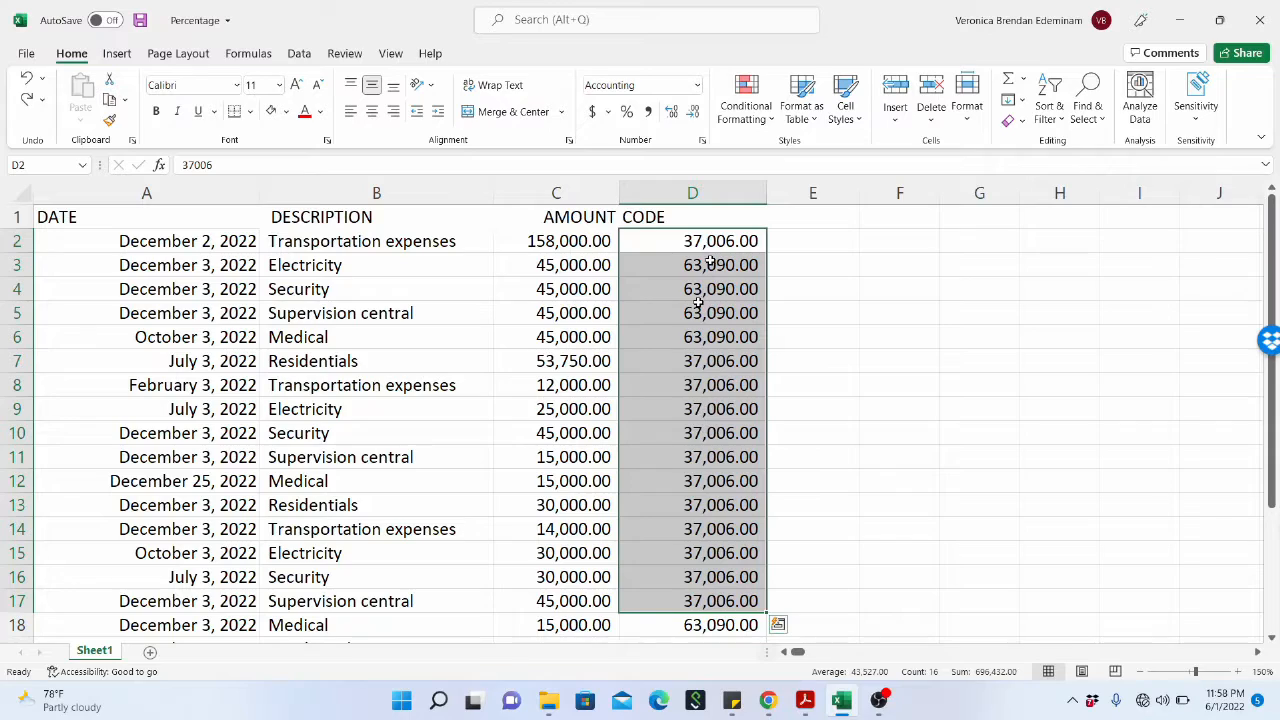
{"action": "left_click", "coordinate": [715, 195]}
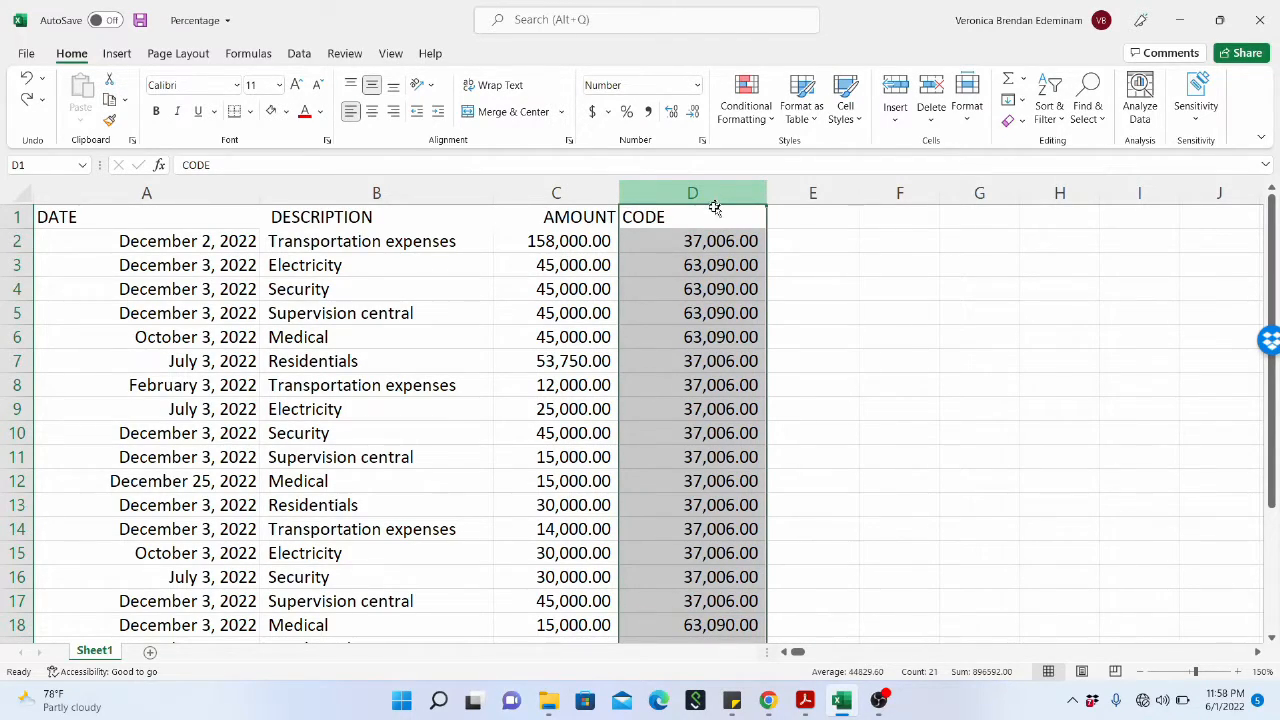
{"action": "left_click", "coordinate": [700, 241]}
{"action": "left_click_drag", "start_coordinate": [700, 241], "coordinate": [737, 594]}
{"action": "scroll", "coordinate": [746, 440], "scroll_direction": "up", "scroll_amount": 2}
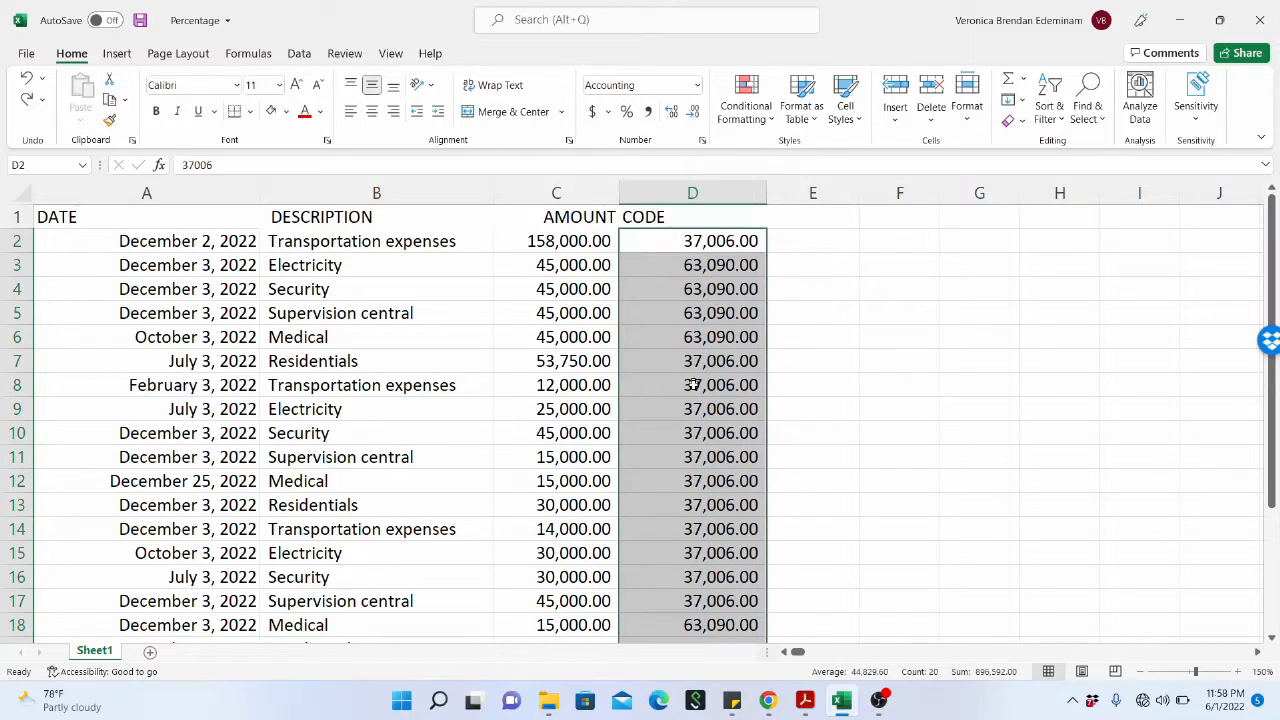
{"action": "left_click", "coordinate": [709, 191]}
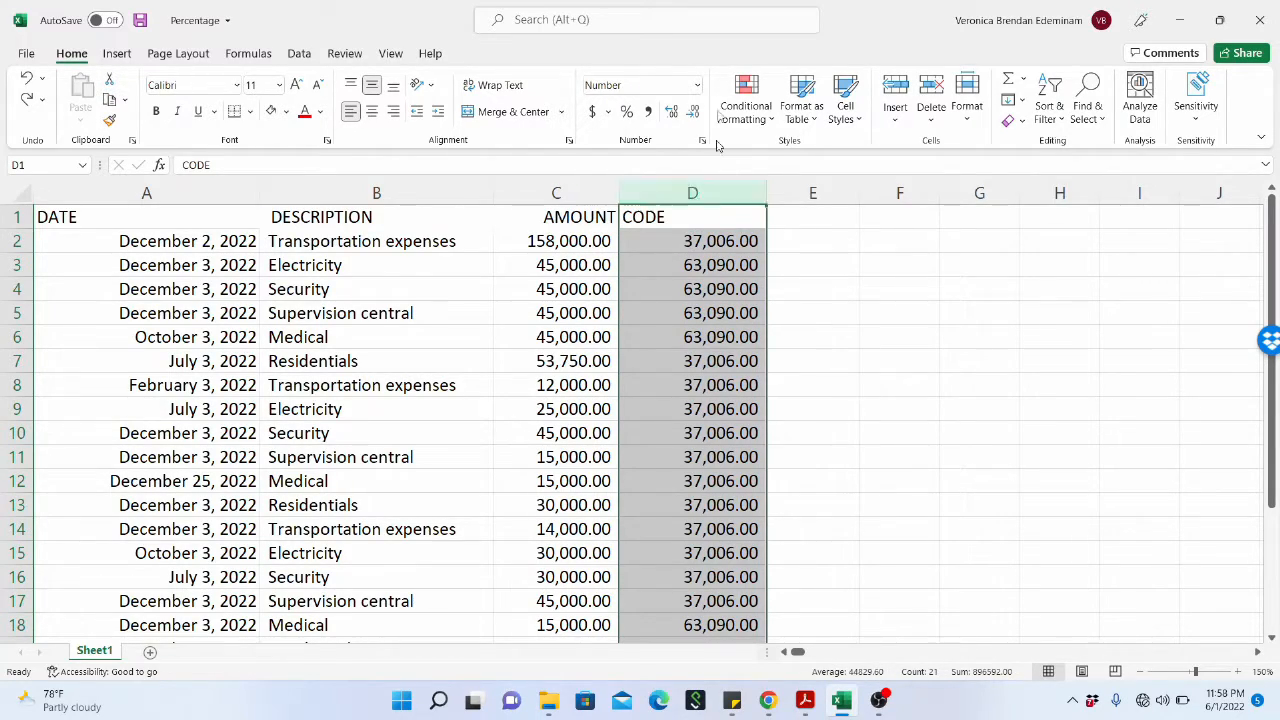
{"action": "left_click", "coordinate": [699, 86]}
{"action": "scroll", "coordinate": [746, 270], "scroll_direction": "down", "scroll_amount": 1}
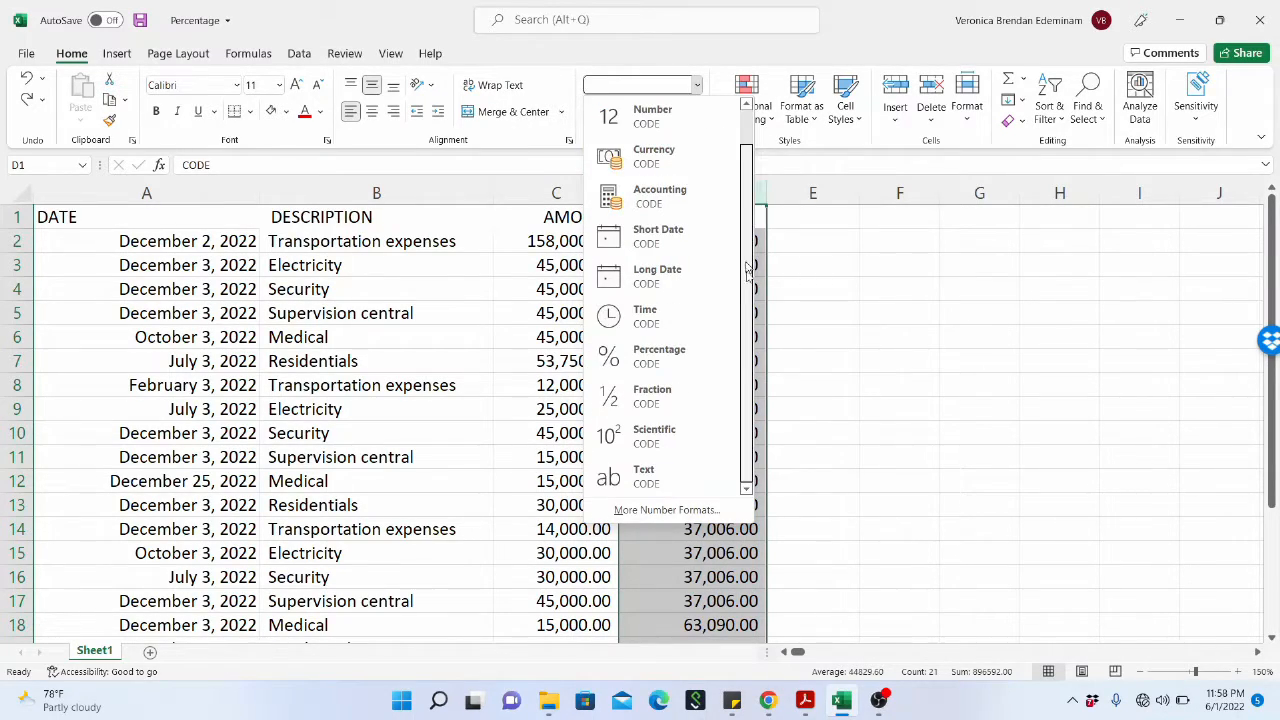
{"action": "left_click", "coordinate": [645, 481]}
{"action": "left_click", "coordinate": [705, 405]}
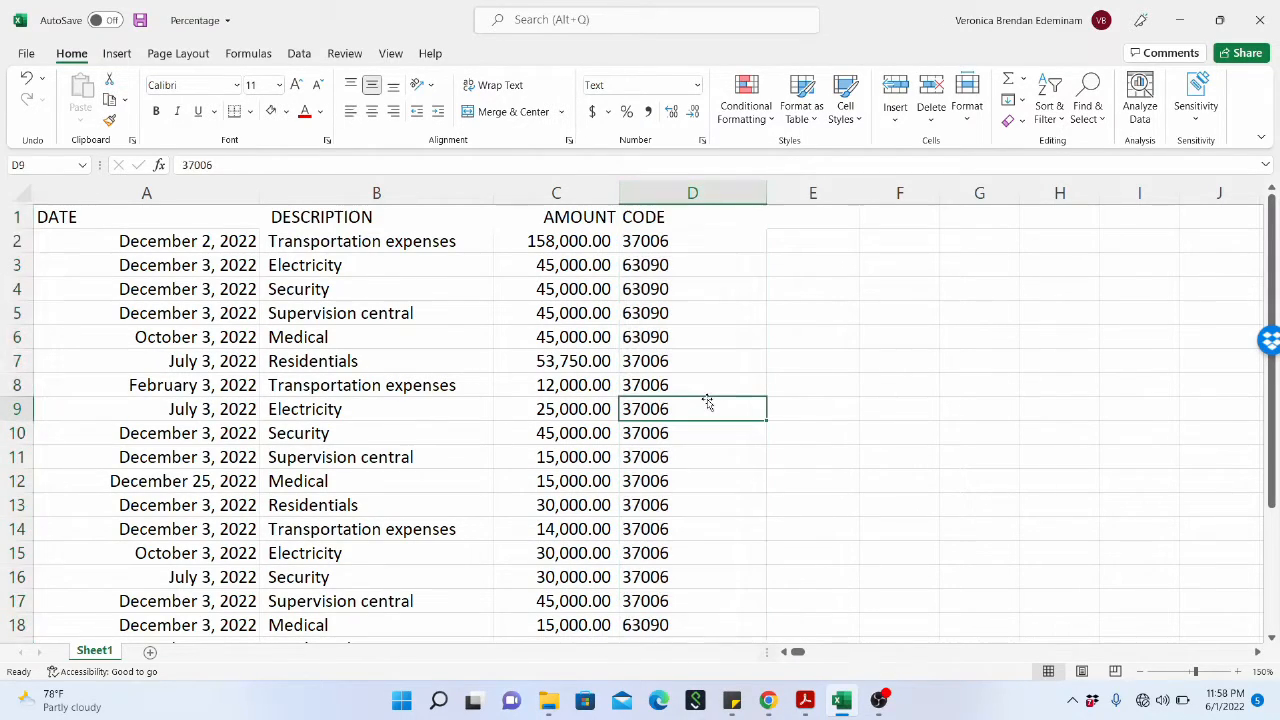
Review the number formats applied to the CODE, AMOUNT and DATE columns by selecting their cells and headers.
{"action": "left_click", "coordinate": [712, 190]}
{"action": "left_click_drag", "start_coordinate": [670, 245], "coordinate": [687, 614]}
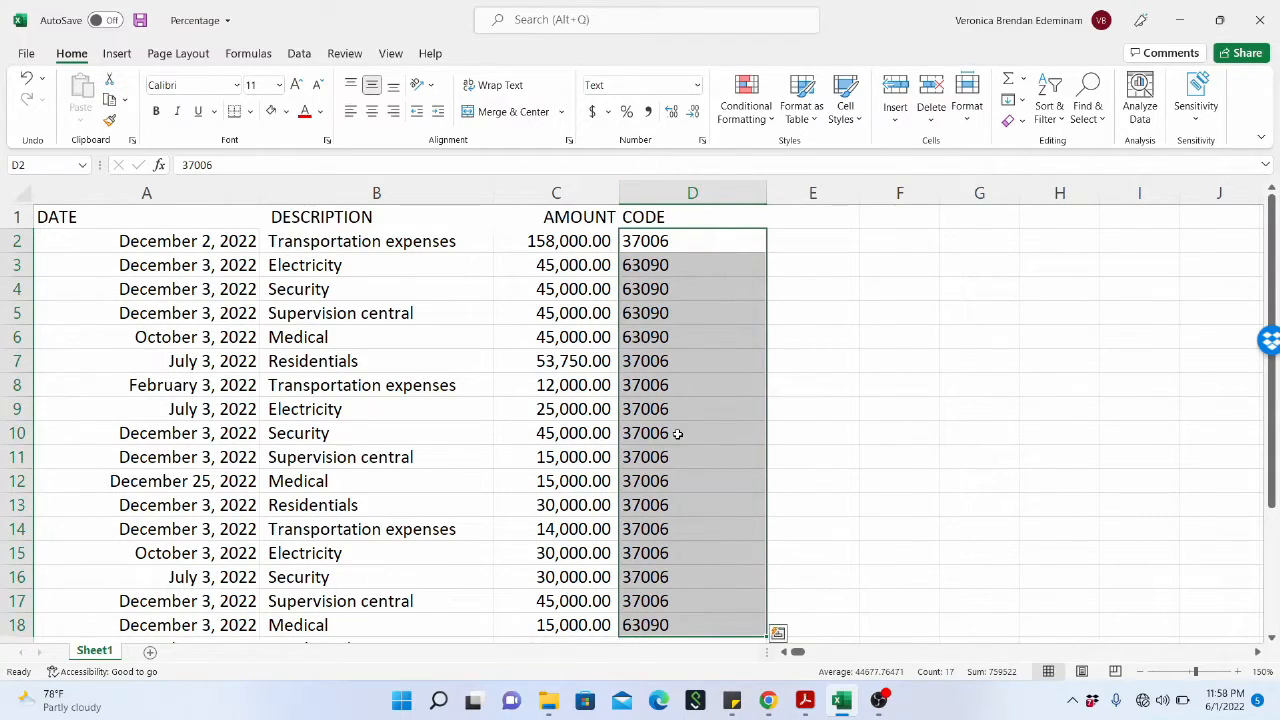
{"action": "left_click", "coordinate": [686, 250]}
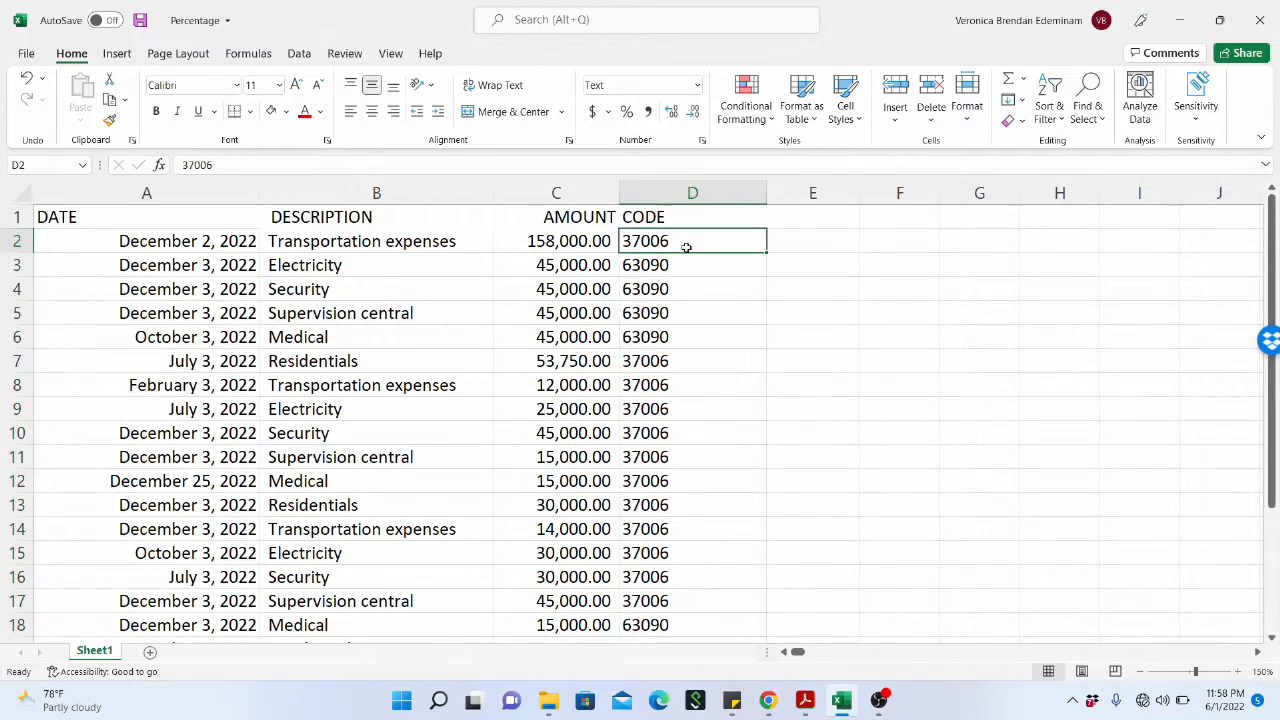
{"action": "left_click", "coordinate": [677, 286]}
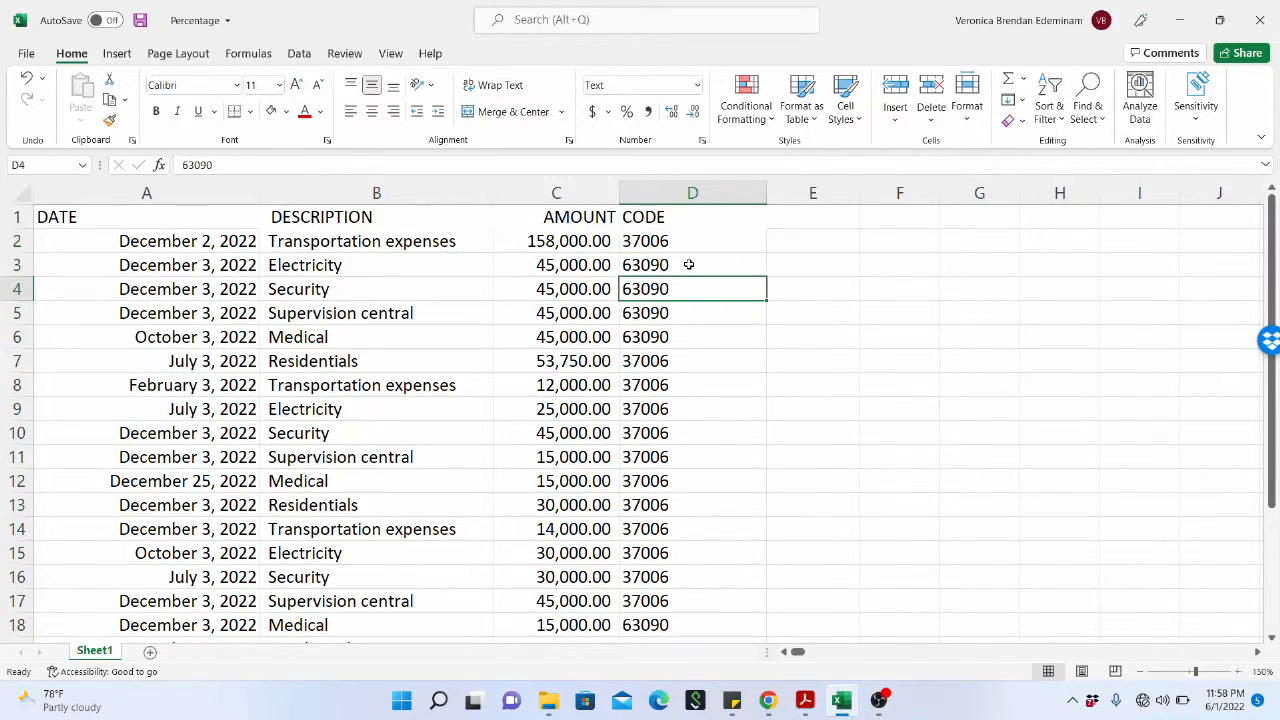
{"action": "left_click", "coordinate": [688, 265]}
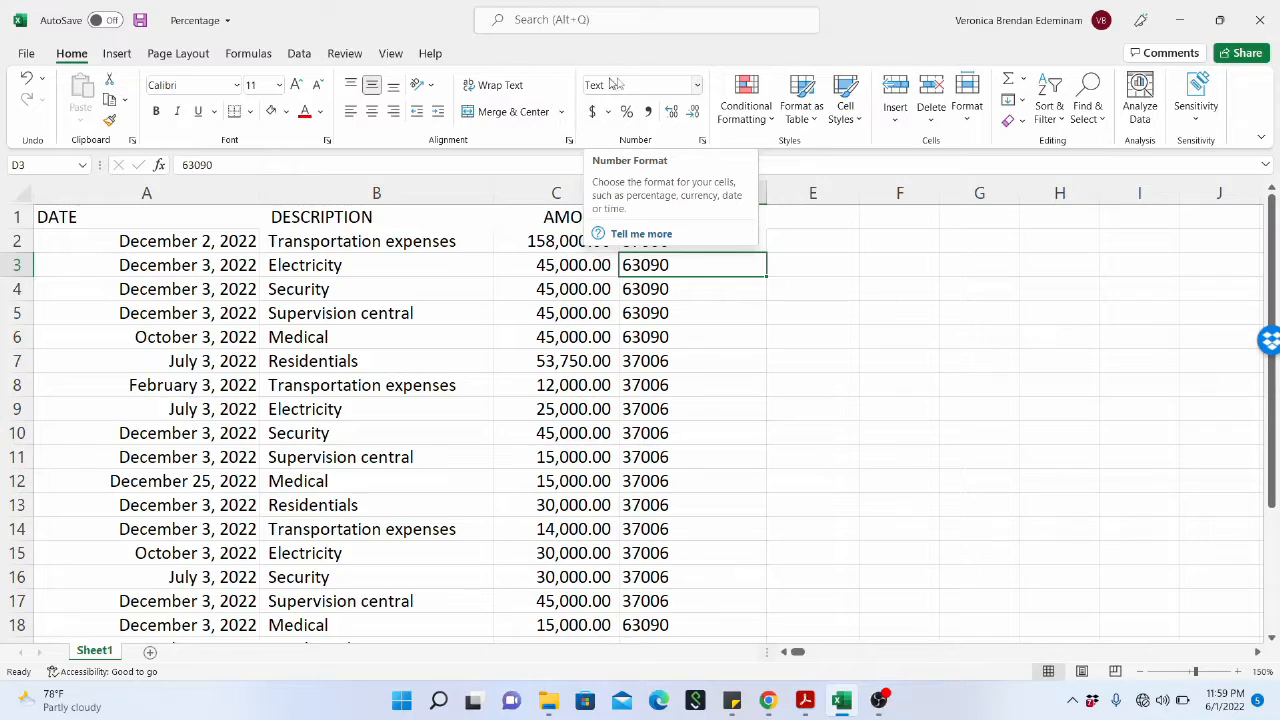
{"action": "left_click", "coordinate": [686, 289]}
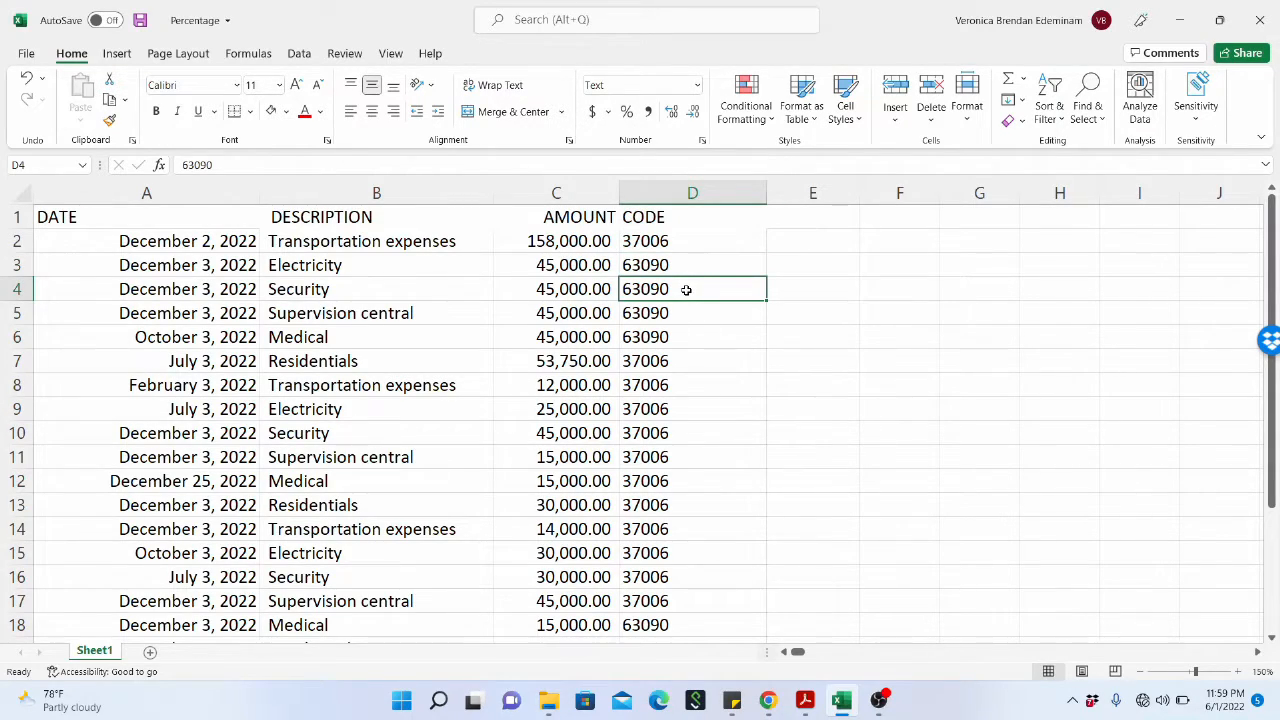
{"action": "left_click", "coordinate": [576, 289]}
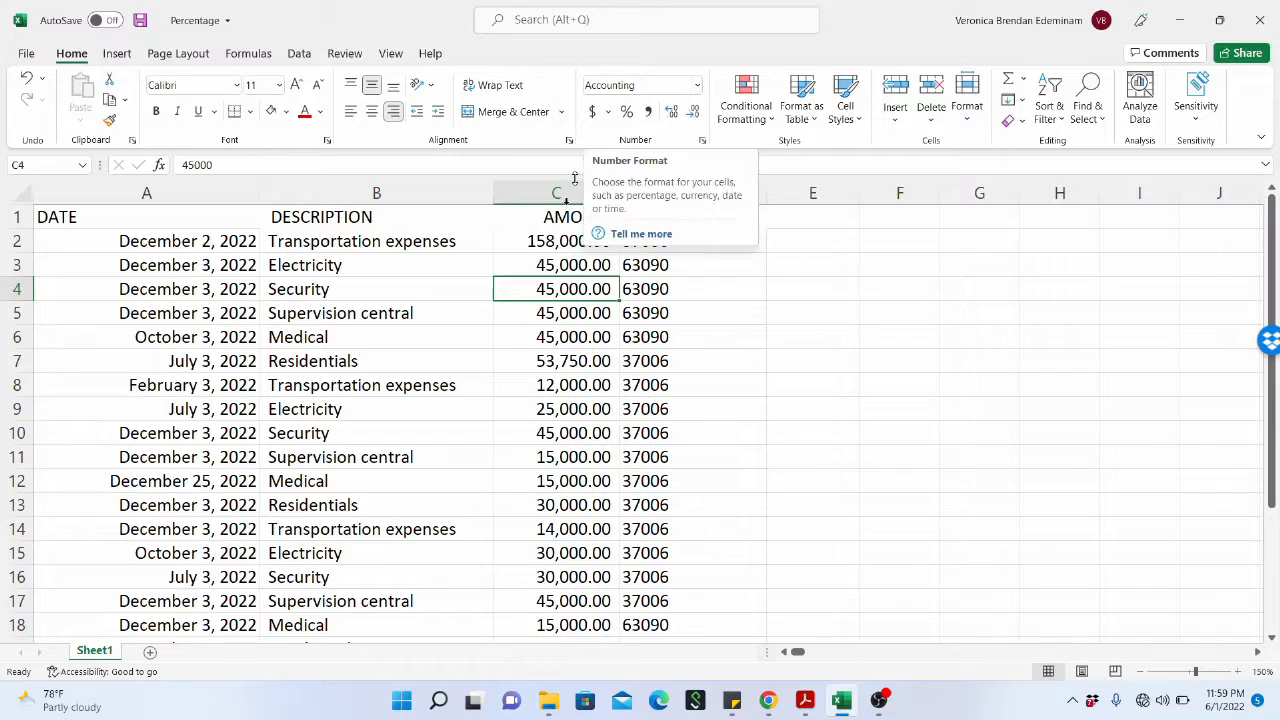
{"action": "left_click", "coordinate": [568, 189]}
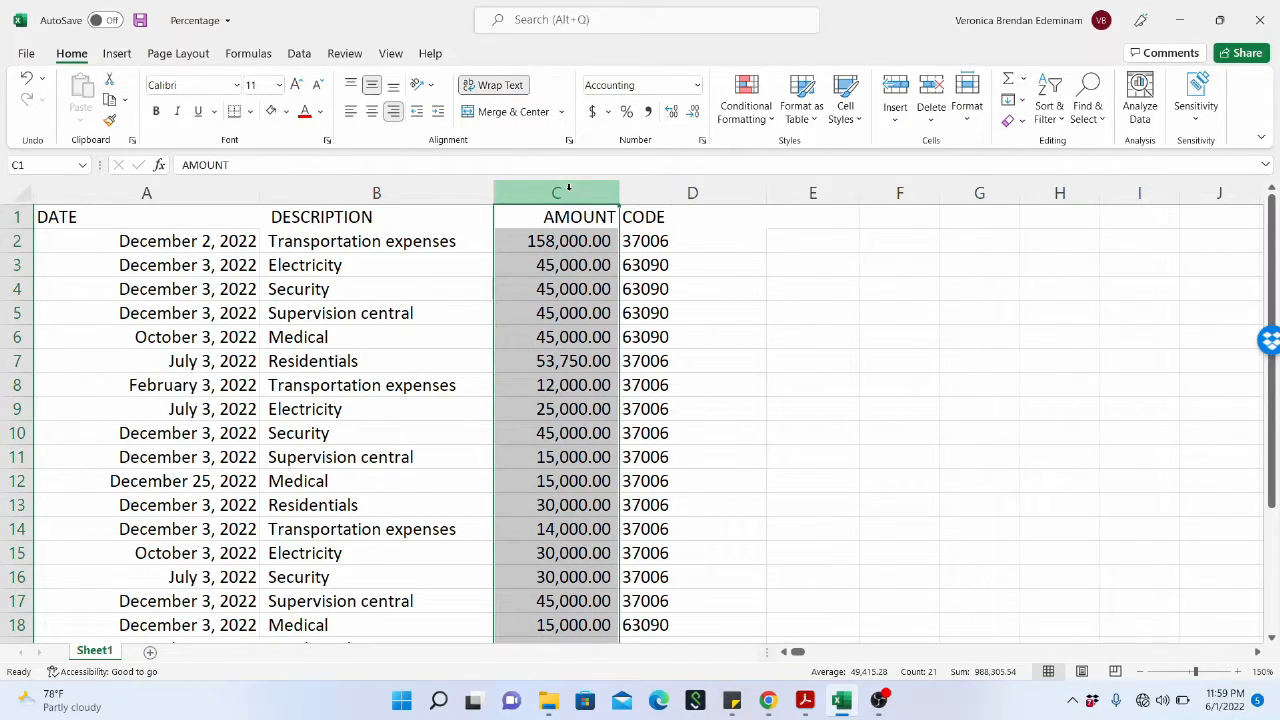
{"action": "left_click", "coordinate": [553, 267]}
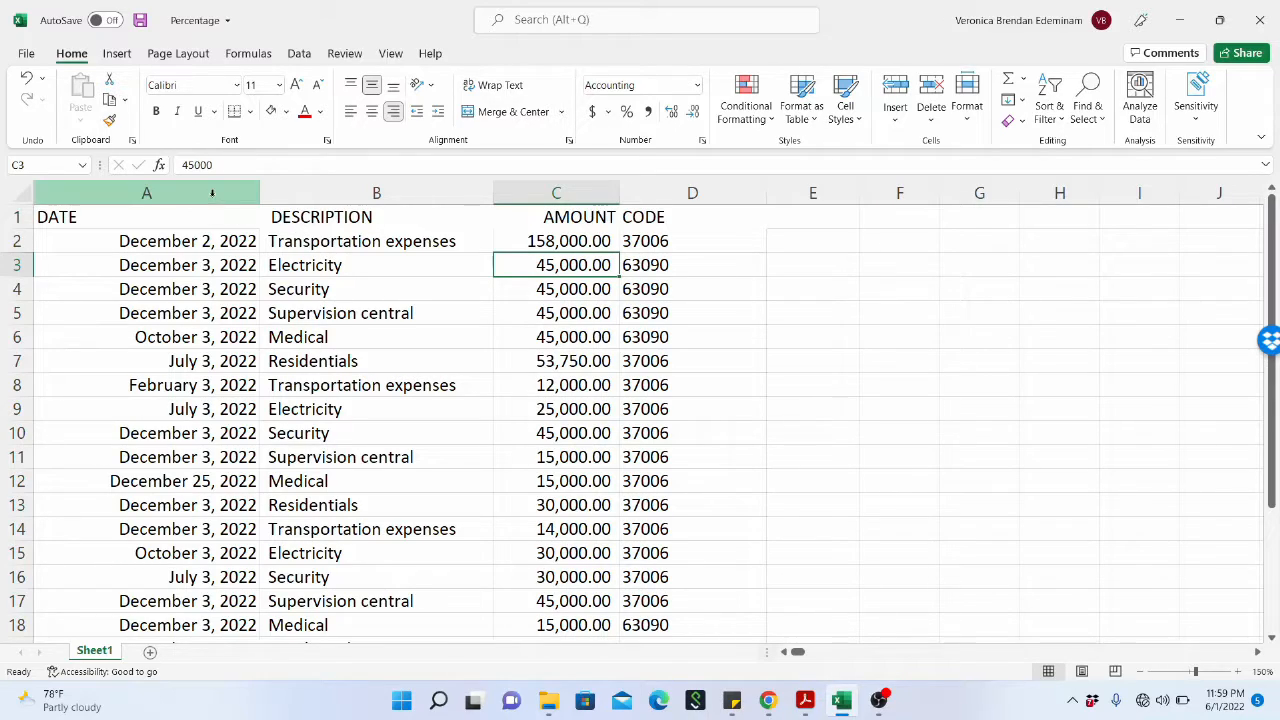
{"action": "left_click", "coordinate": [209, 265]}
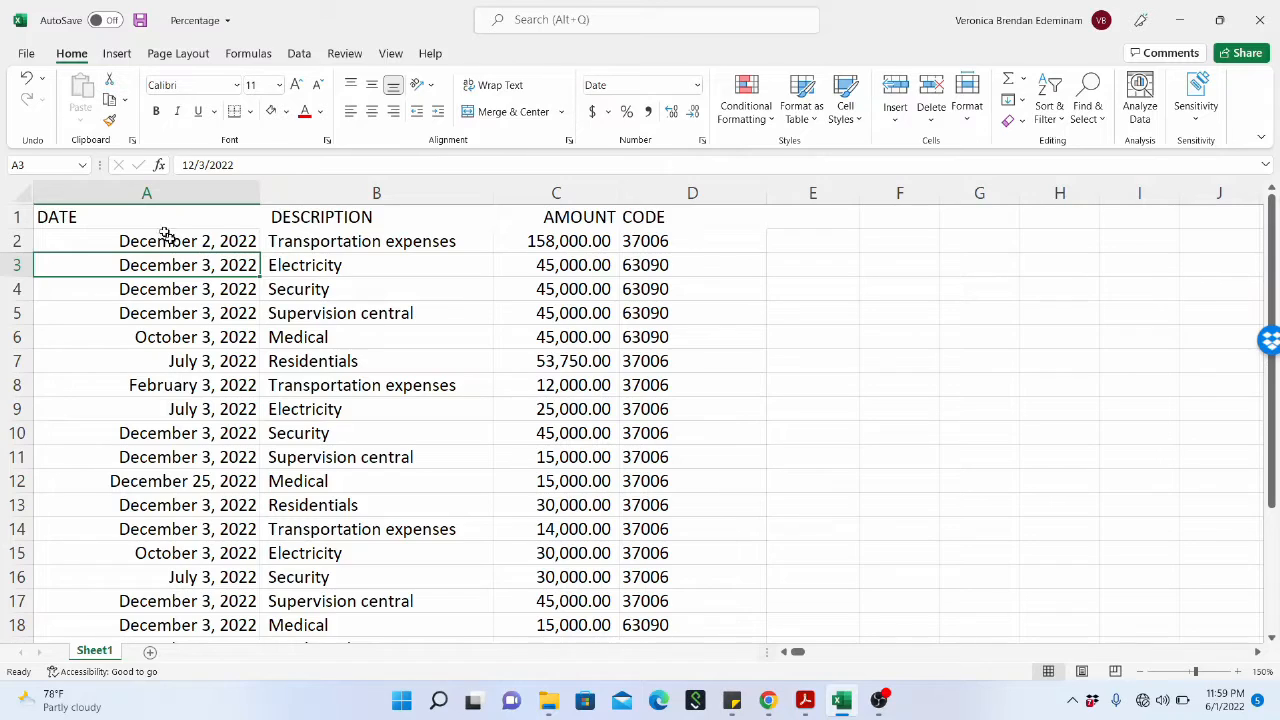
{"action": "left_click", "coordinate": [186, 191]}
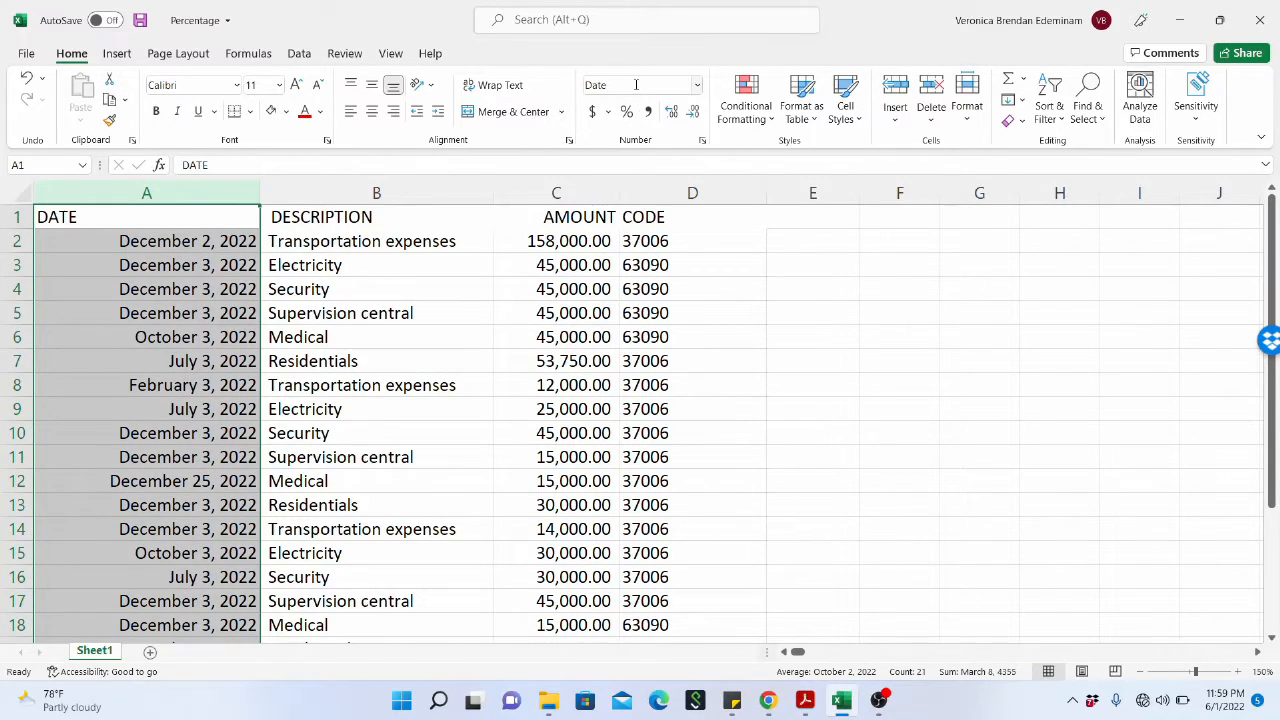
{"action": "left_click", "coordinate": [193, 308]}
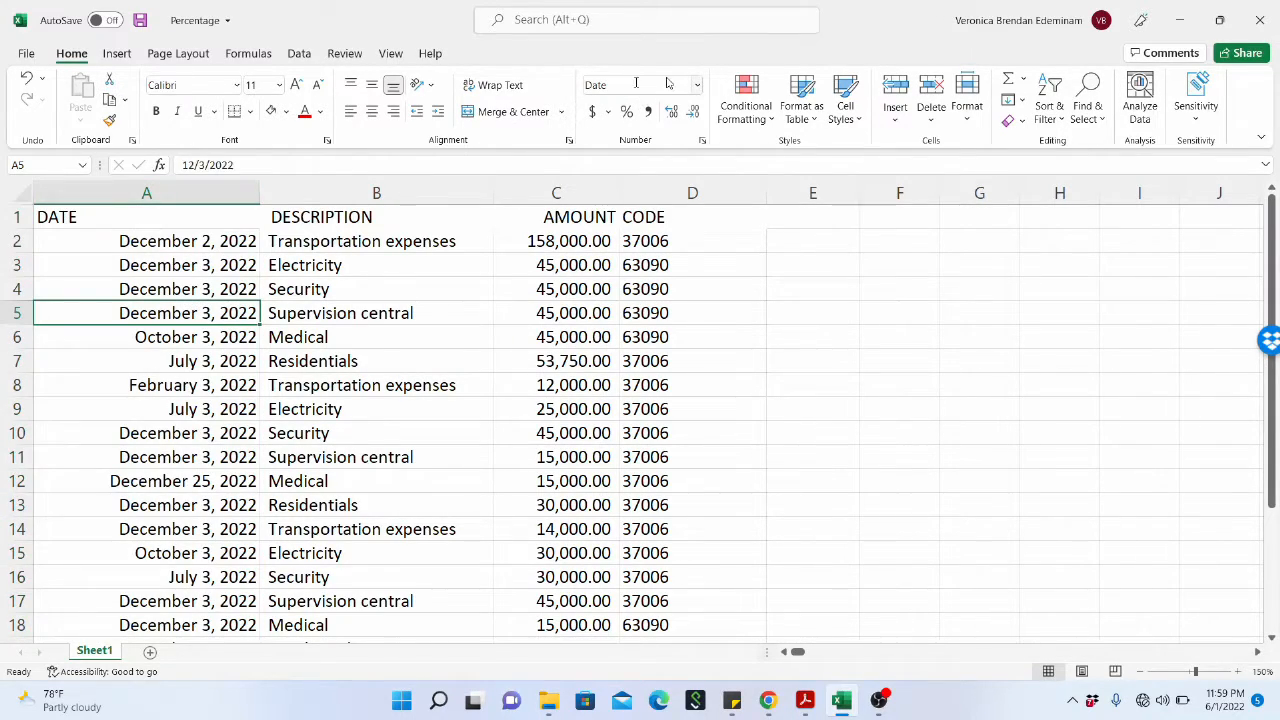
Review the number formats of the DESCRIPTION and CODE columns by selecting their cells and whole columns.
{"action": "left_click", "coordinate": [411, 283]}
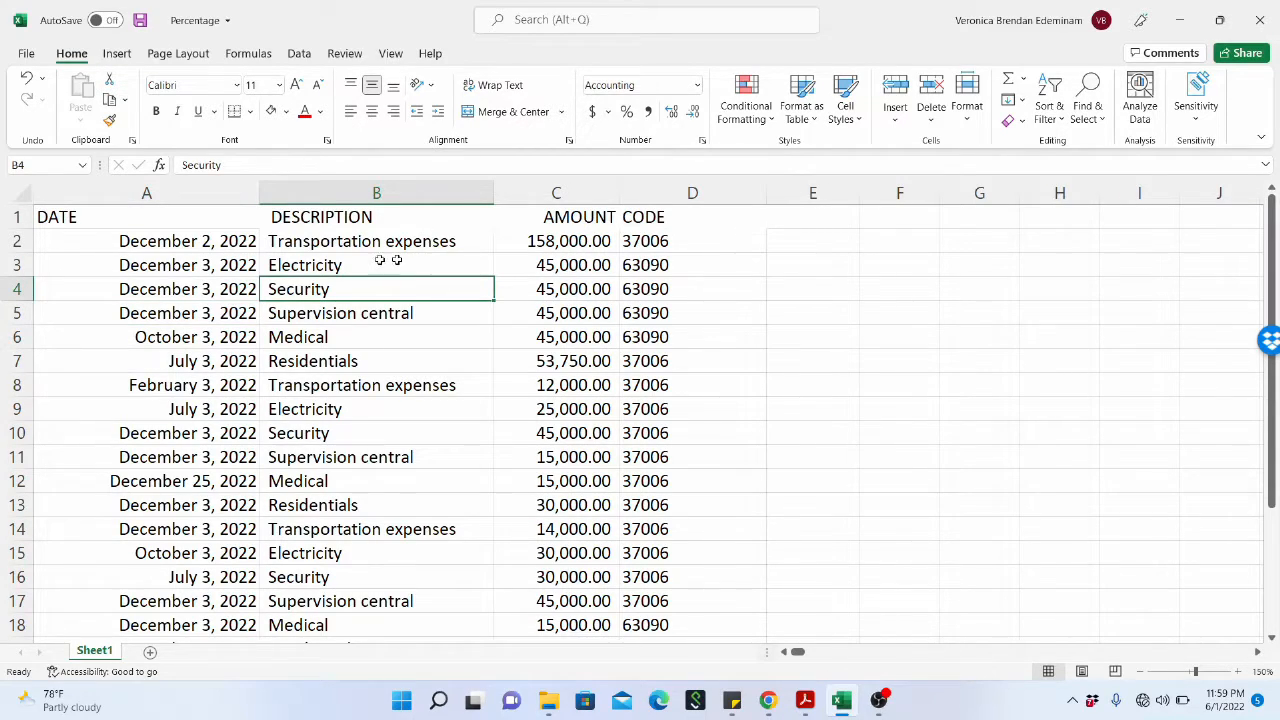
{"action": "left_click", "coordinate": [378, 195]}
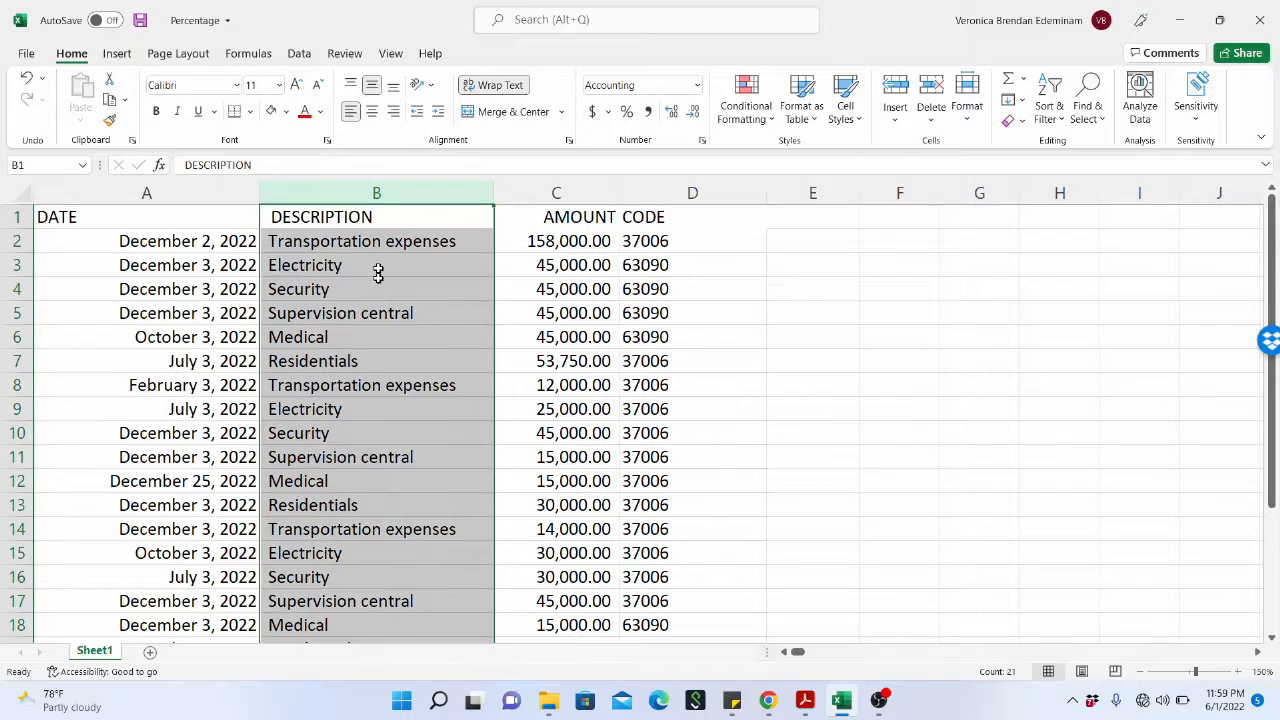
{"action": "left_click", "coordinate": [381, 286]}
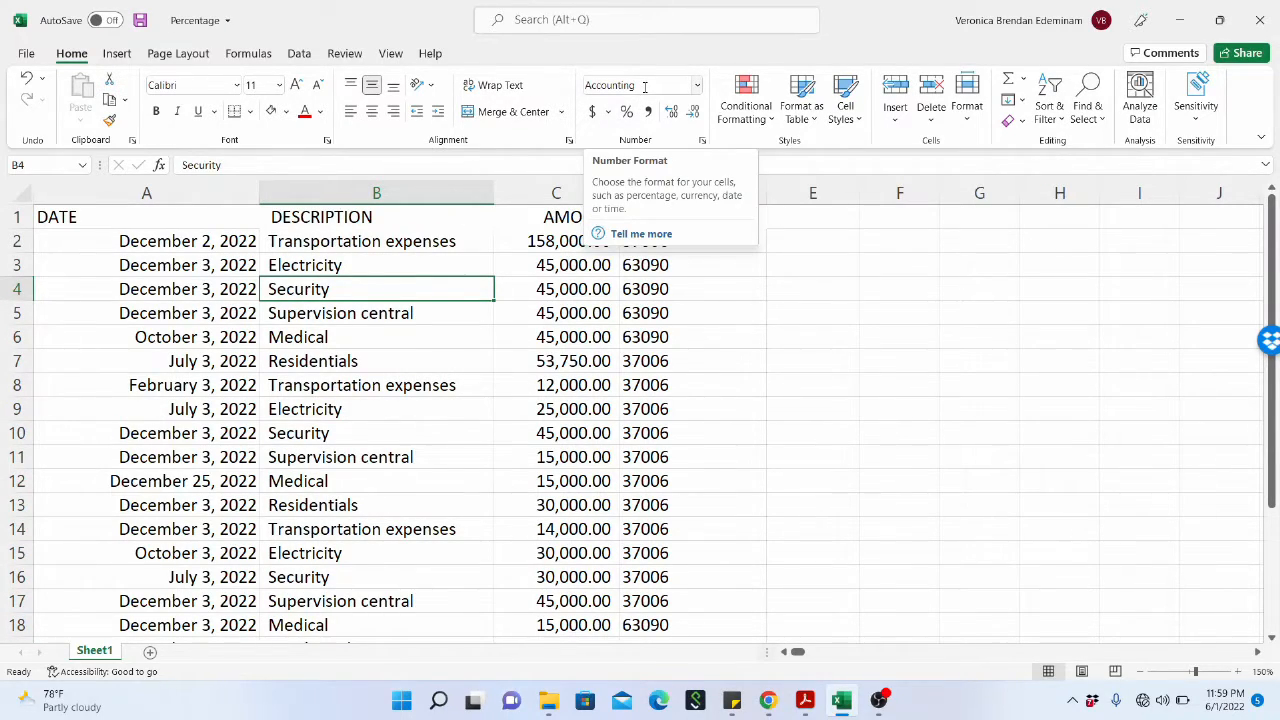
{"action": "left_click", "coordinate": [404, 362]}
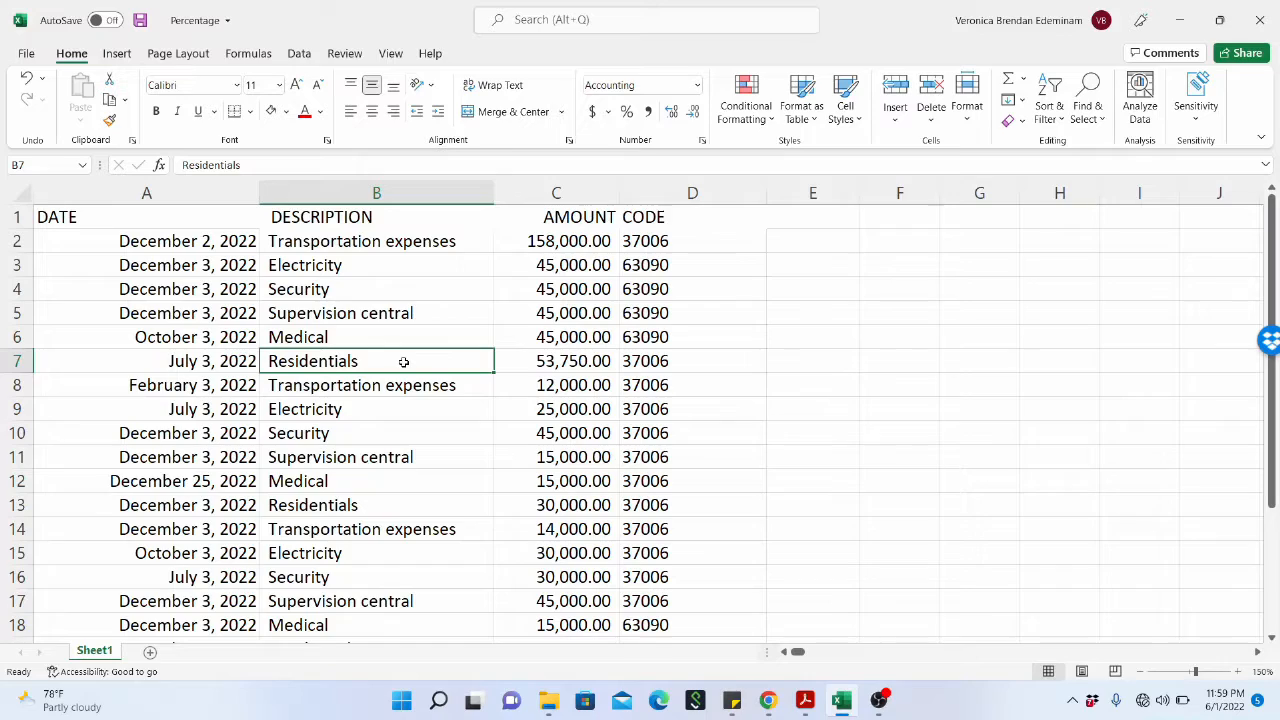
{"action": "left_click", "coordinate": [428, 283]}
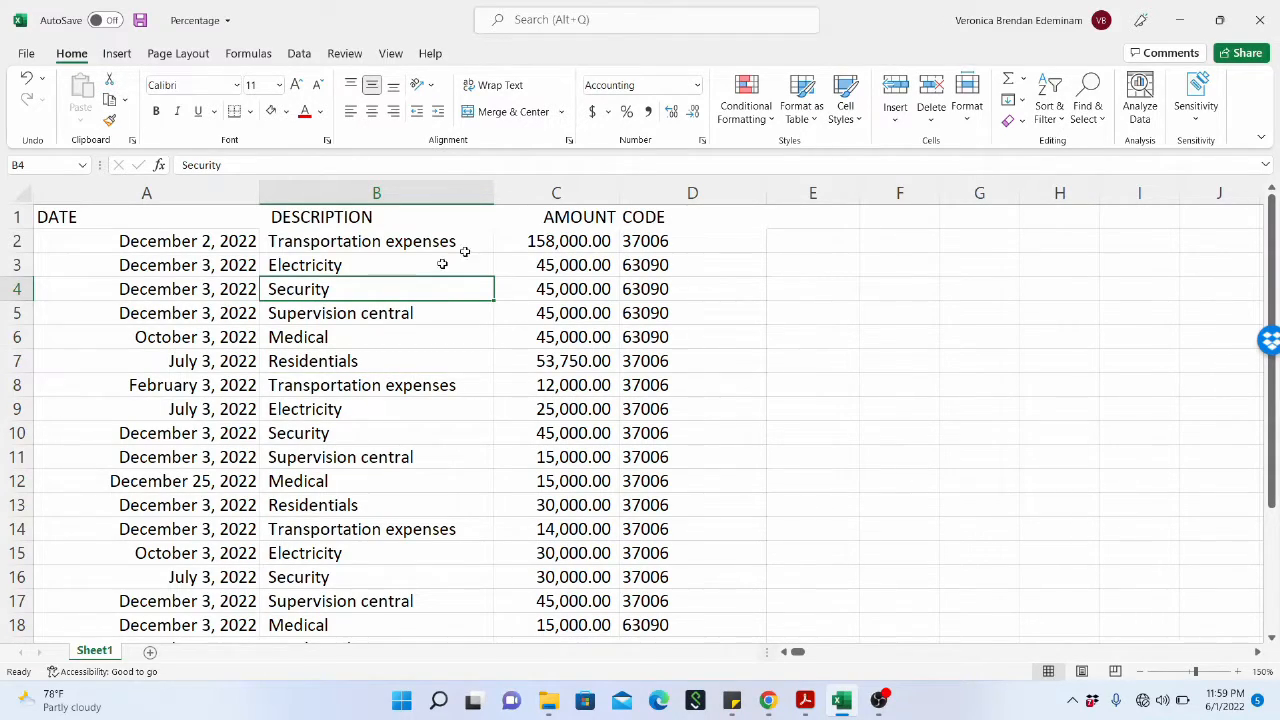
{"action": "left_click", "coordinate": [663, 194]}
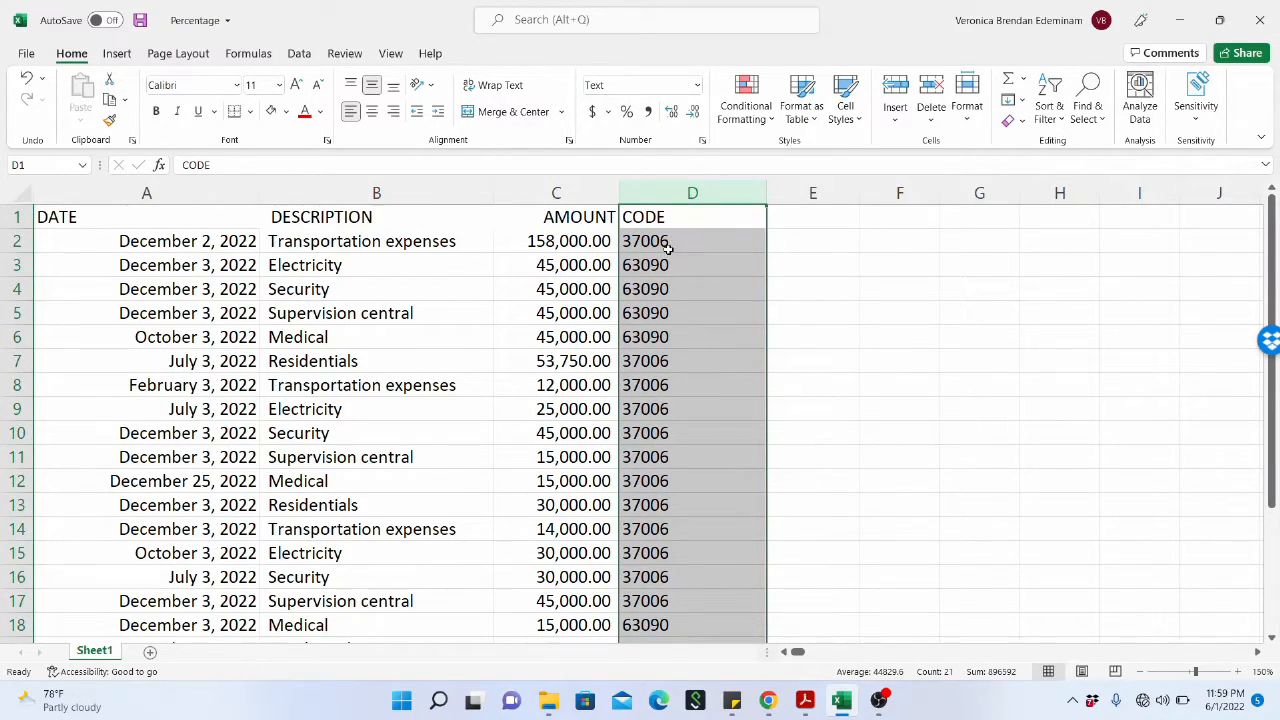
{"action": "left_click", "coordinate": [686, 289]}
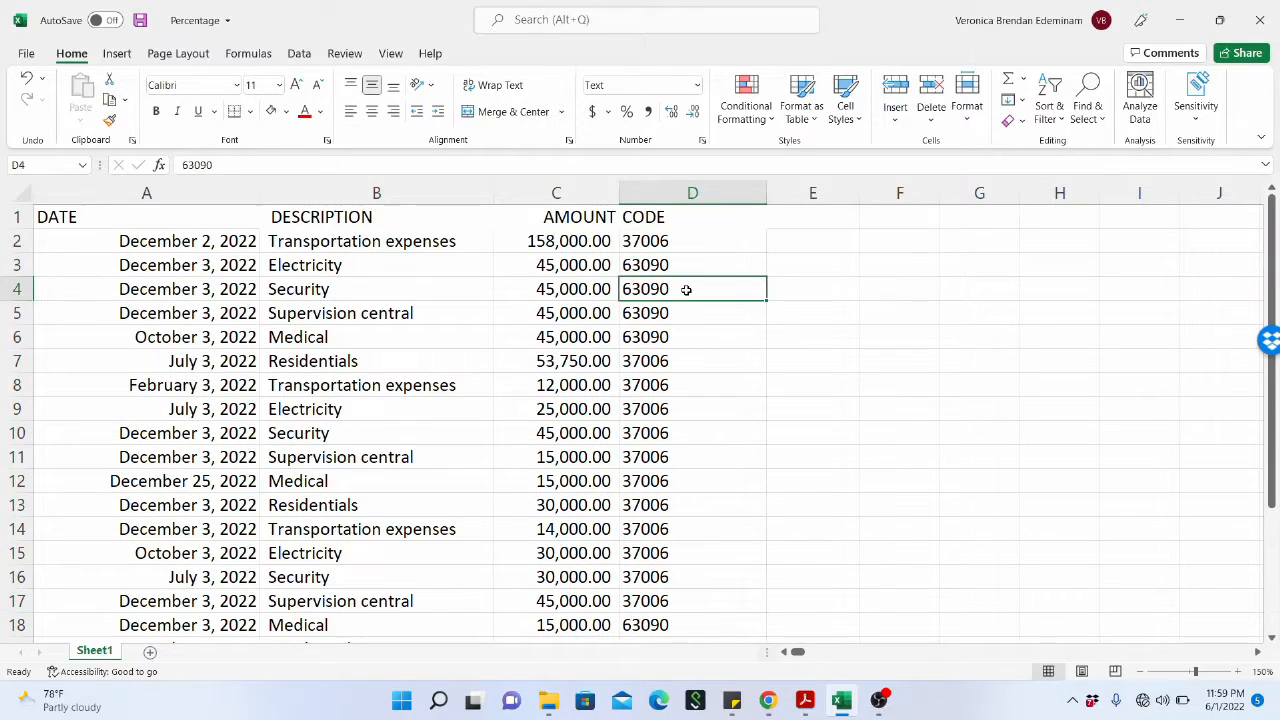
{"action": "left_click", "coordinate": [696, 353]}
{"action": "left_click_drag", "start_coordinate": [686, 248], "coordinate": [691, 643]}
{"action": "scroll", "coordinate": [675, 410], "scroll_direction": "up", "scroll_amount": 1}
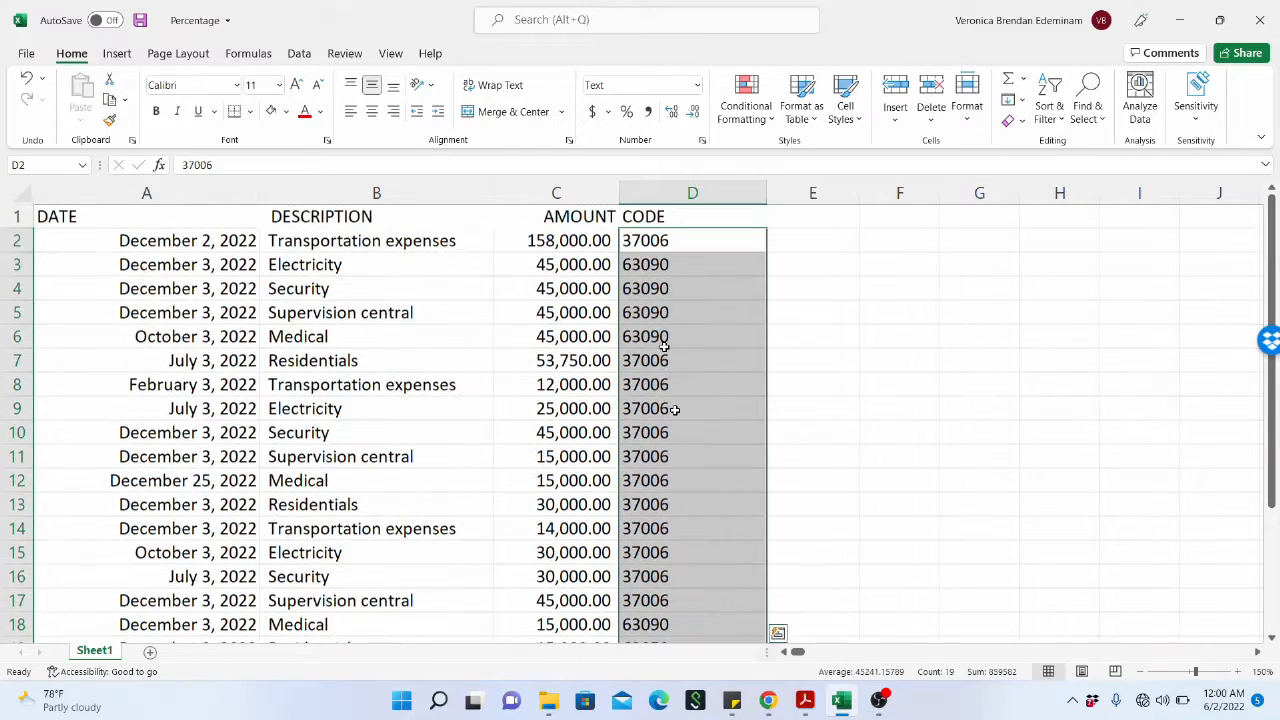
Try the Percent style on the whole CODE column and undo it.
{"action": "left_click", "coordinate": [677, 186]}
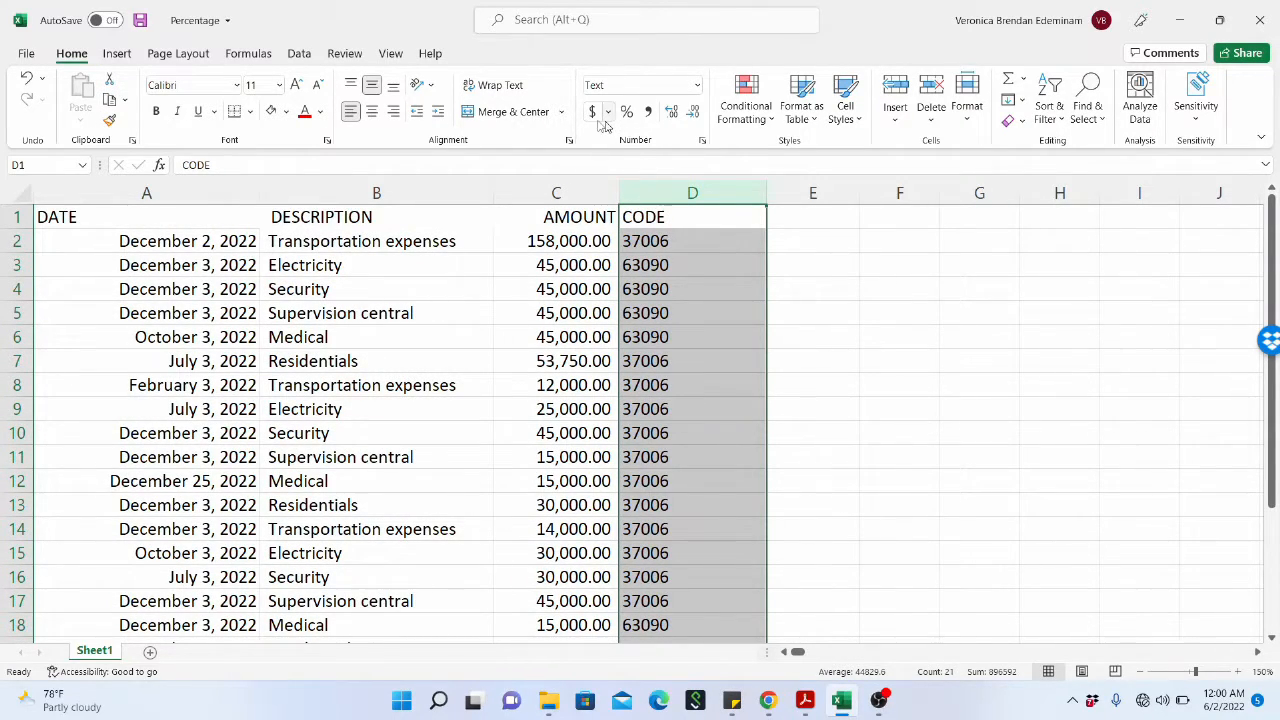
{"action": "left_click", "coordinate": [630, 118]}
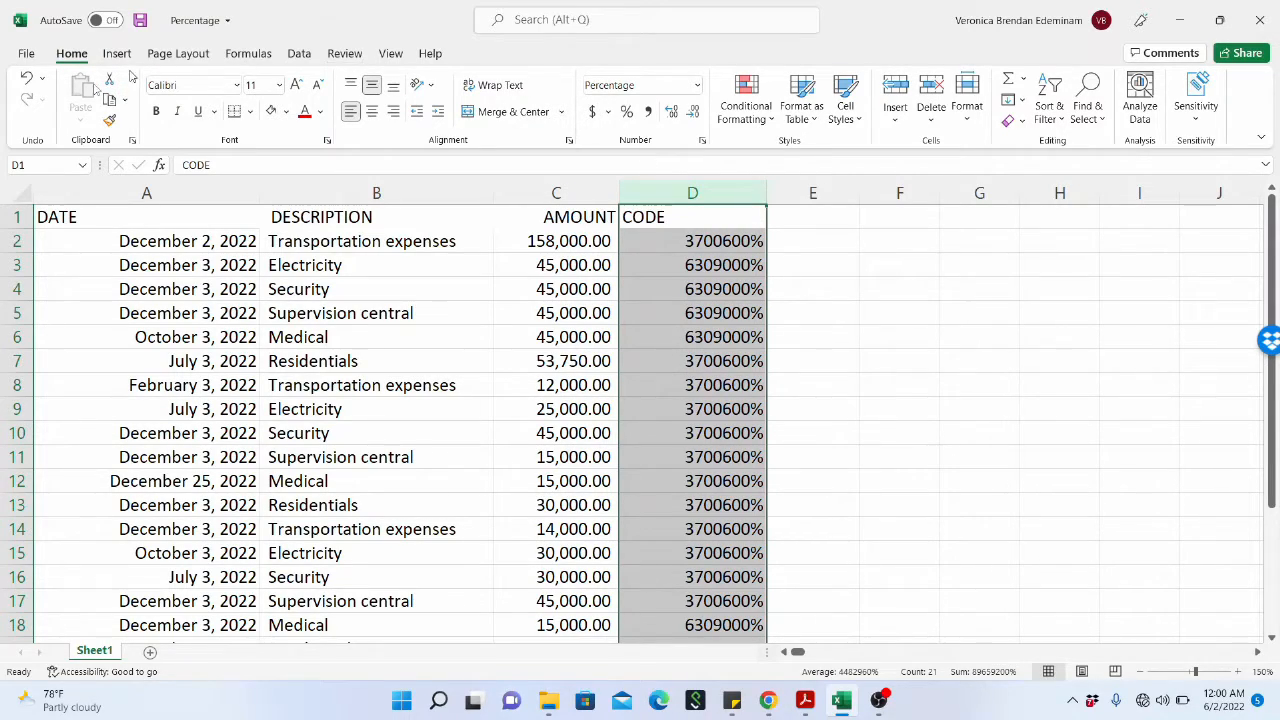
{"action": "left_click", "coordinate": [26, 77]}
{"action": "left_click", "coordinate": [26, 78]}
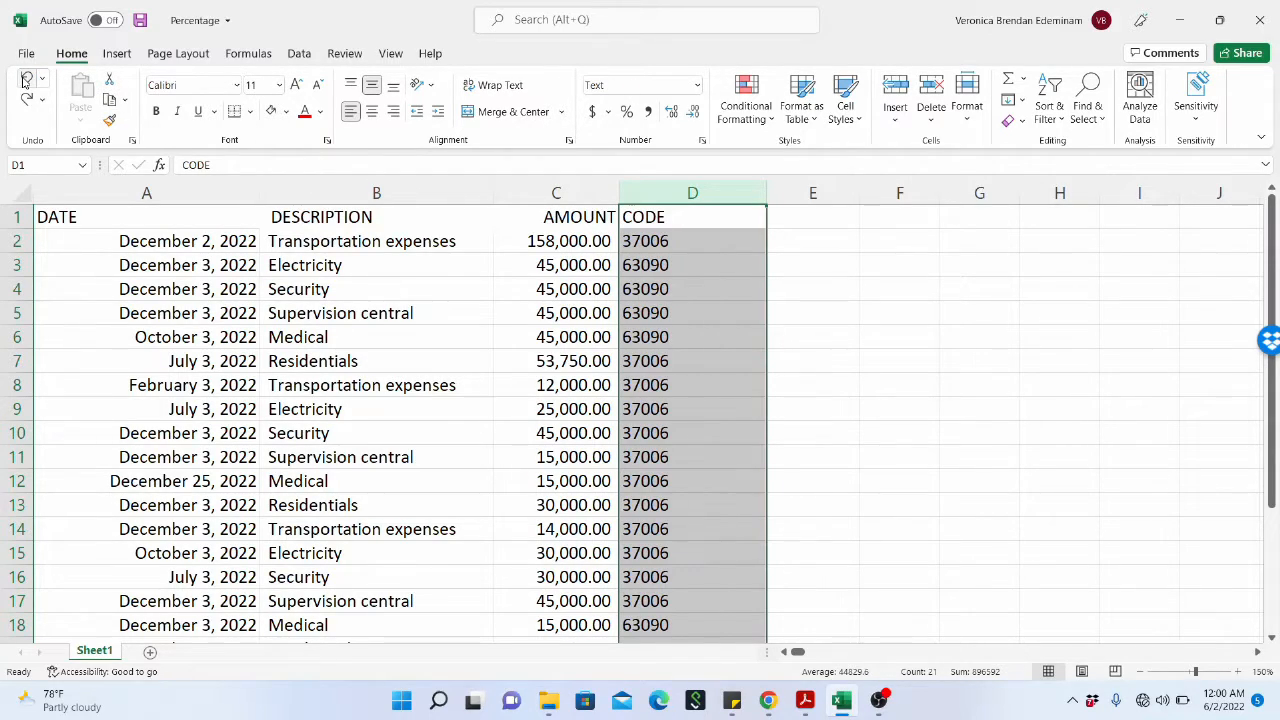
{"action": "left_click", "coordinate": [757, 333]}
{"action": "scroll", "coordinate": [671, 409], "scroll_direction": "down", "scroll_amount": 6}
{"action": "scroll", "coordinate": [674, 414], "scroll_direction": "up", "scroll_amount": 6}
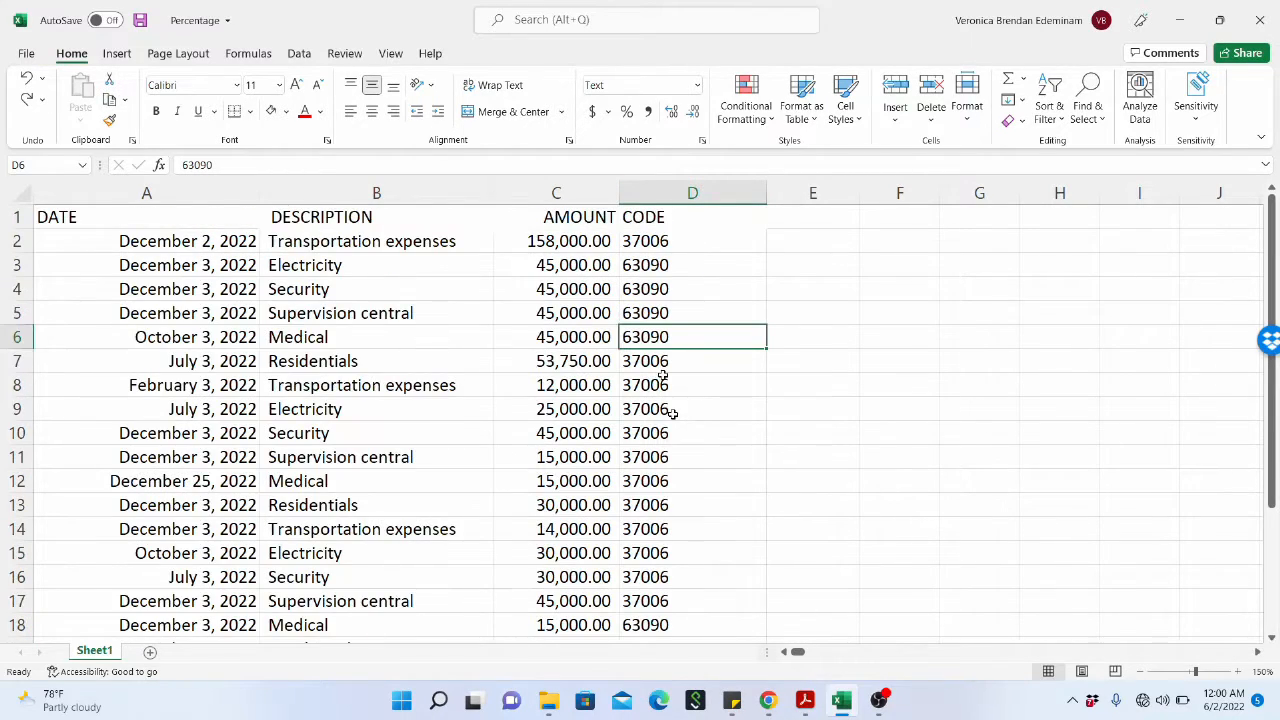
Store the code in D2 as text by putting an apostrophe before 37006, and reselect the cell to check it.
{"action": "left_click", "coordinate": [671, 242]}
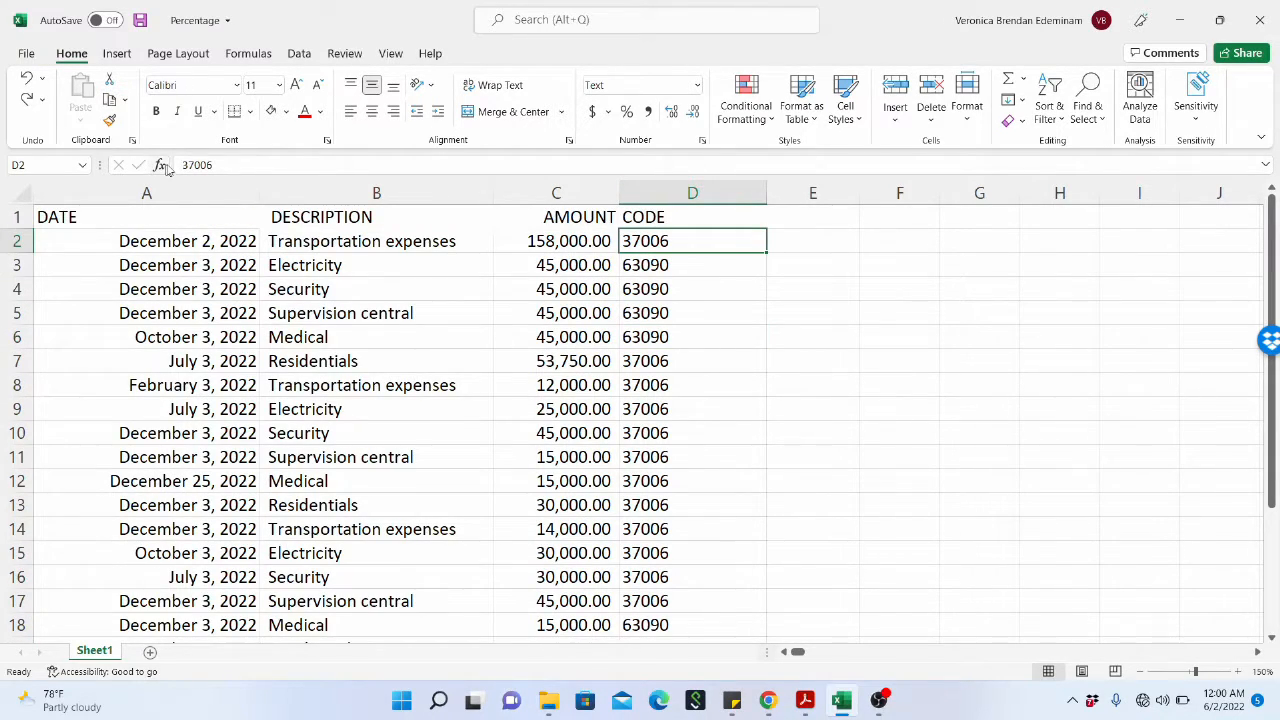
{"action": "left_click", "coordinate": [183, 164]}
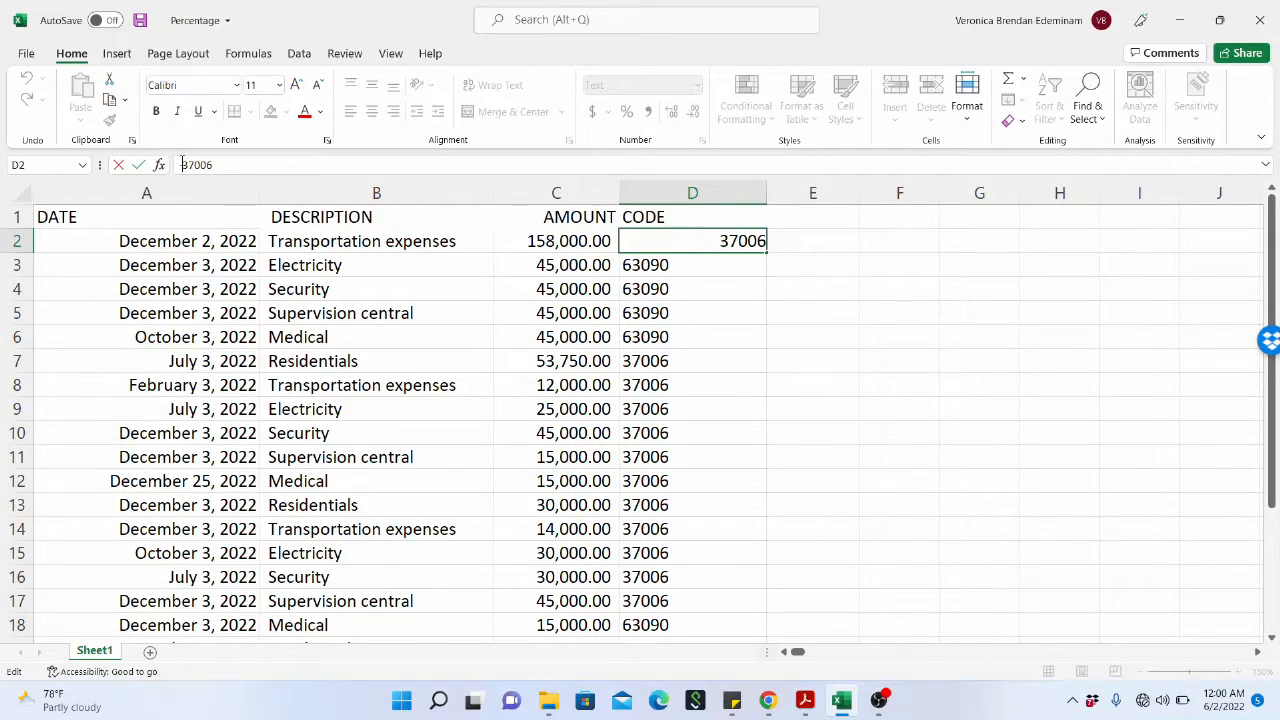
{"action": "type", "text": "'"}
{"action": "key", "text": "Return"}
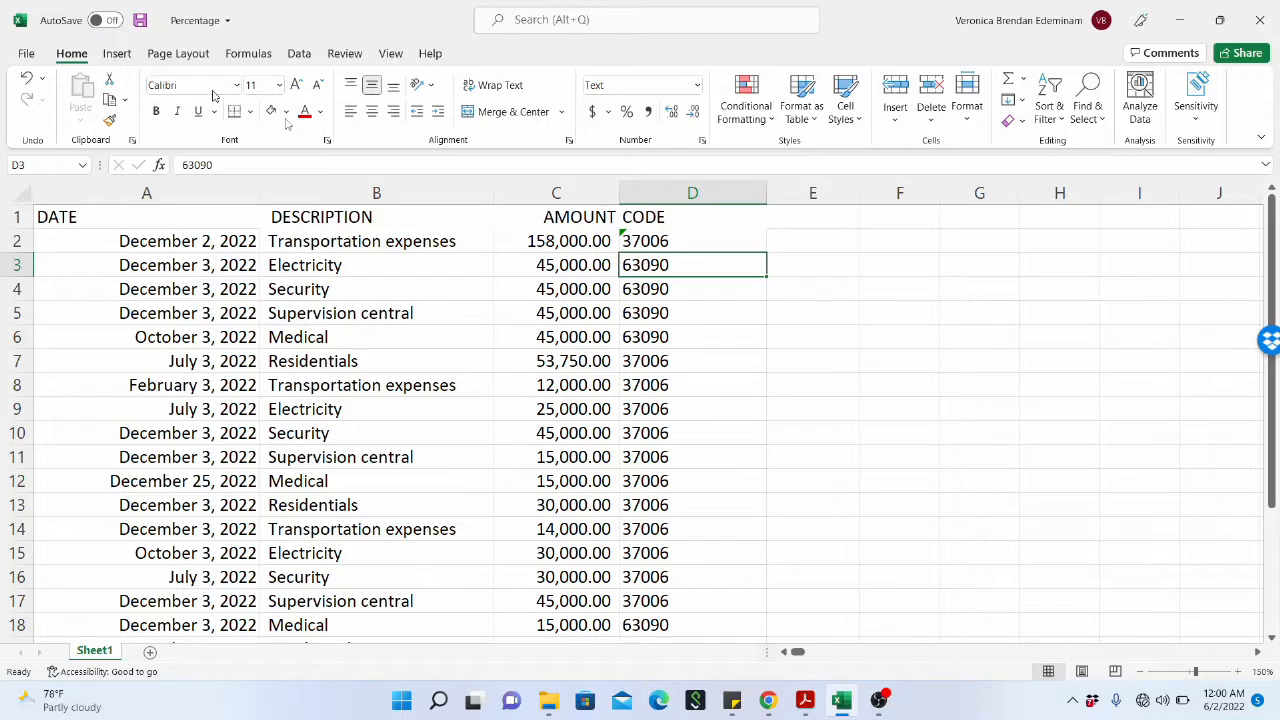
{"action": "left_click", "coordinate": [636, 241]}
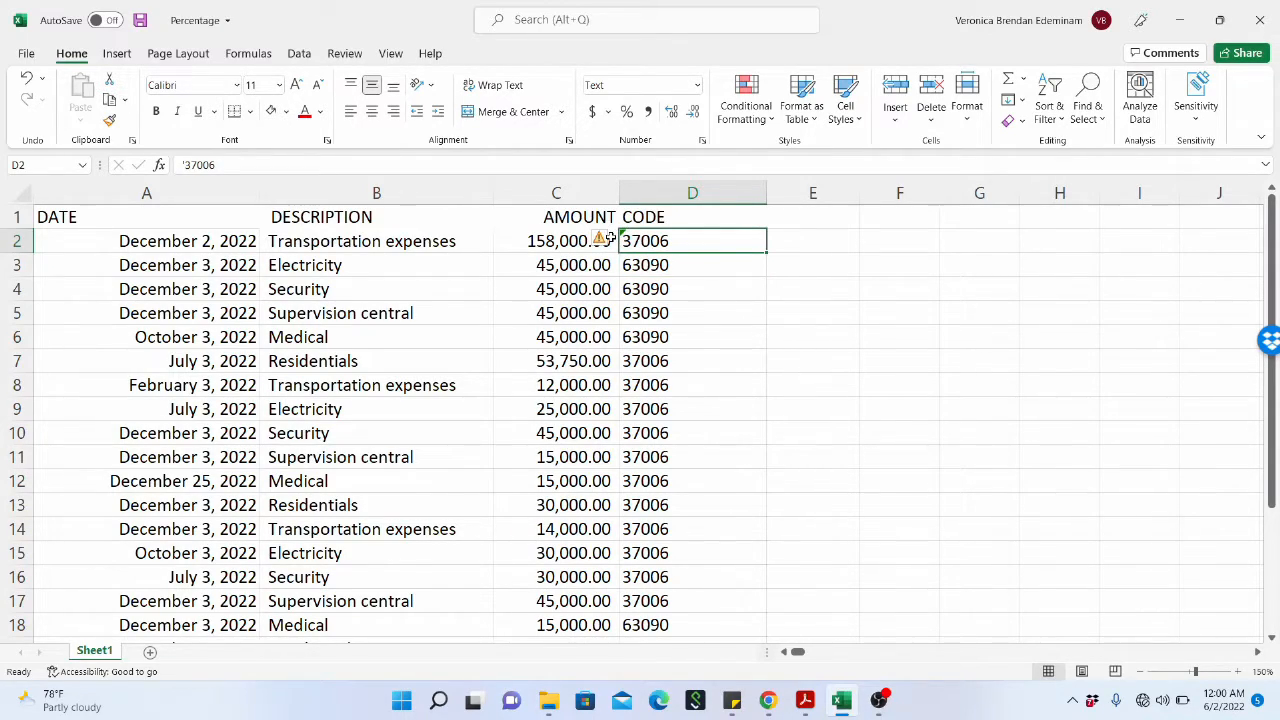
Put an apostrophe before the 63090 codes in D3 and D4 to store them as text.
{"action": "left_click", "coordinate": [636, 265]}
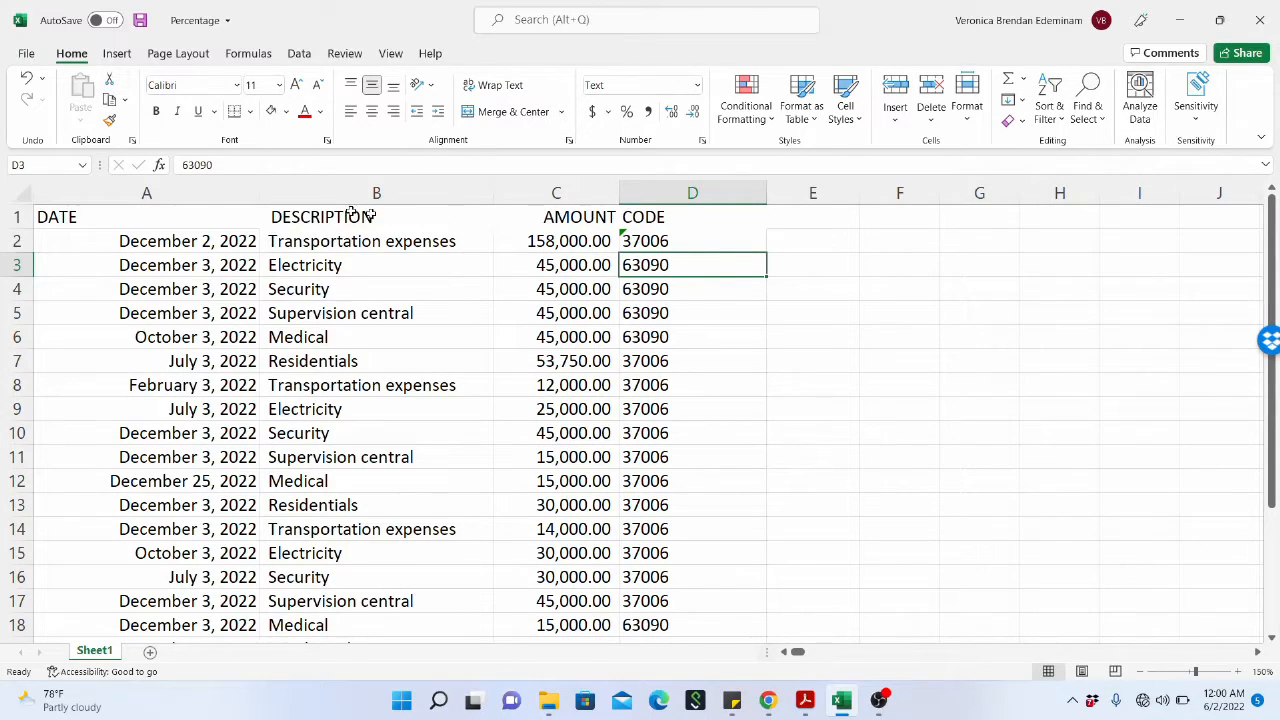
{"action": "left_click", "coordinate": [184, 165]}
{"action": "type", "text": "'"}
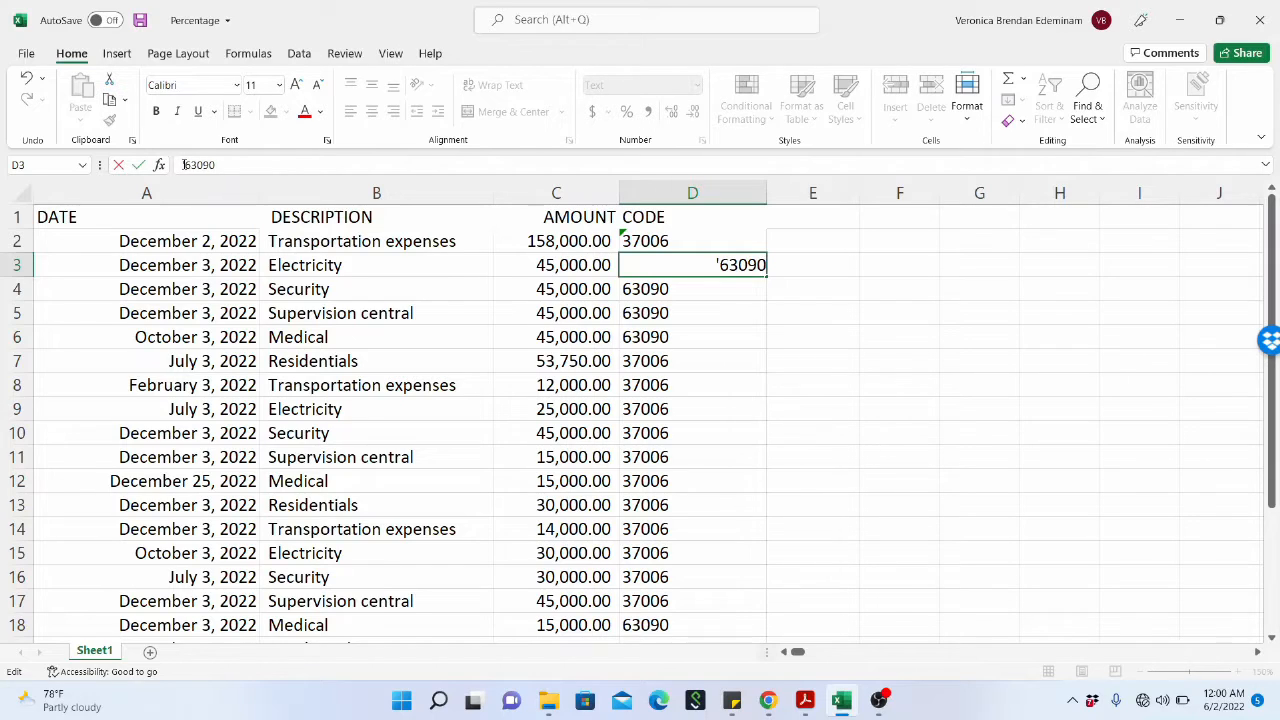
{"action": "key", "text": "Return"}
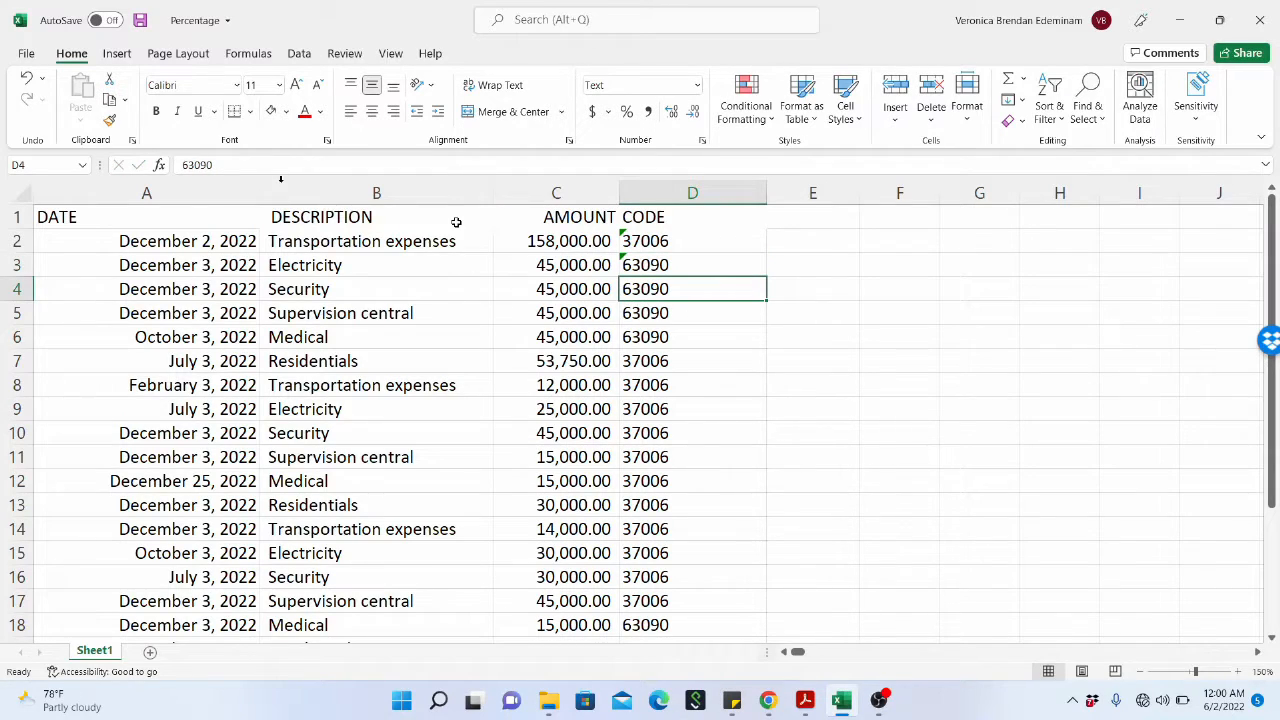
{"action": "left_click", "coordinate": [181, 165]}
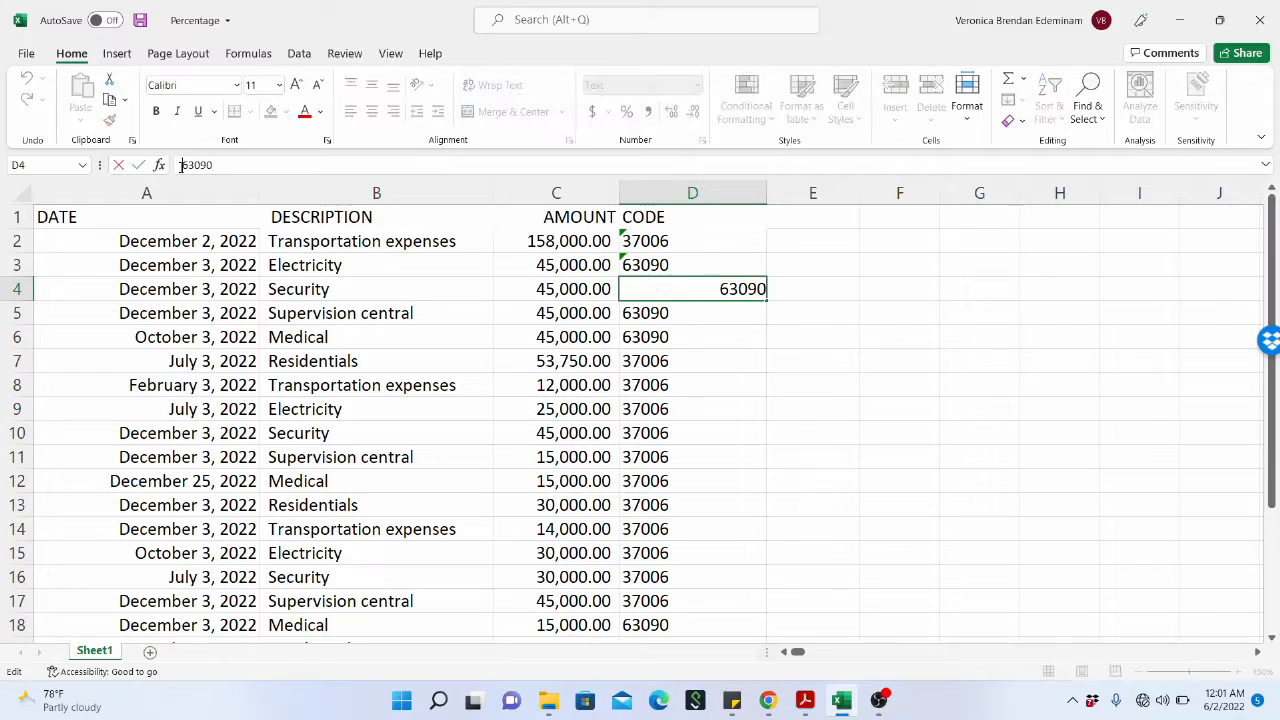
{"action": "type", "text": "'"}
{"action": "key", "text": "Return"}
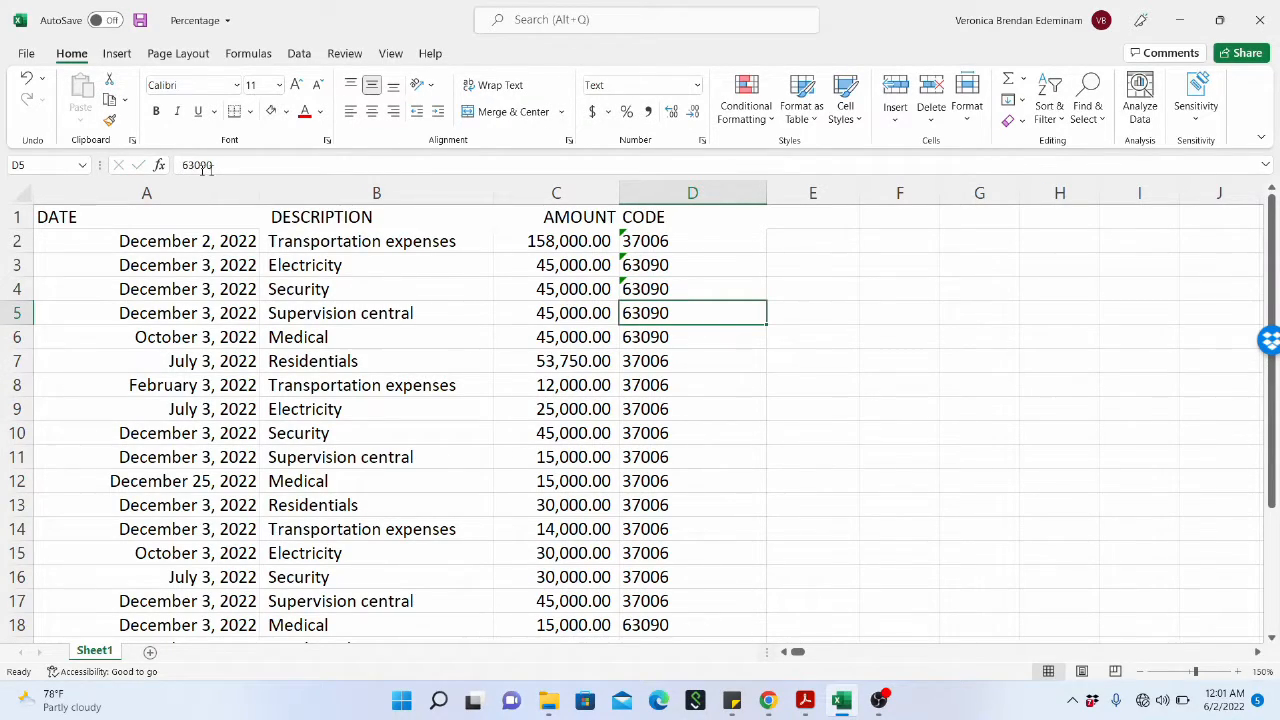
Select the apostrophe-prefixed codes in D2:D4 and view their error-checking options without applying any.
{"action": "left_click", "coordinate": [638, 247]}
{"action": "left_click_drag", "start_coordinate": [663, 243], "coordinate": [668, 289]}
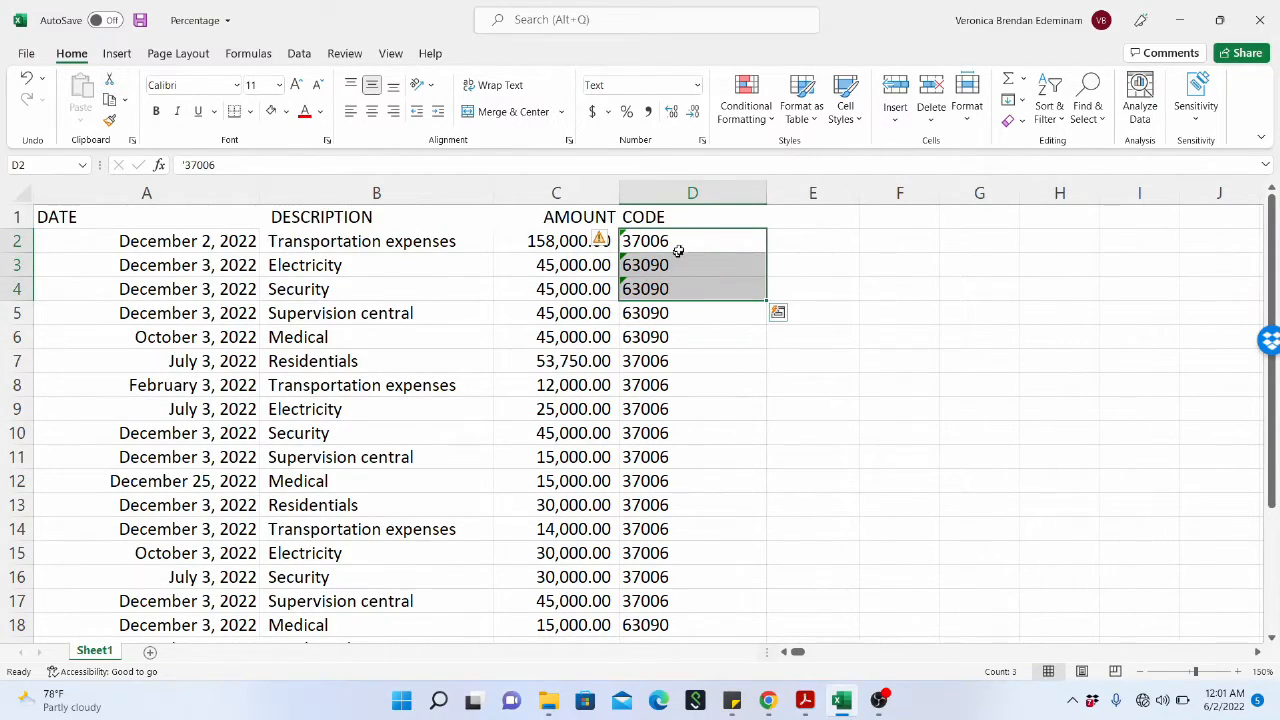
{"action": "left_click_drag", "start_coordinate": [666, 243], "coordinate": [672, 289]}
{"action": "left_click", "coordinate": [610, 242]}
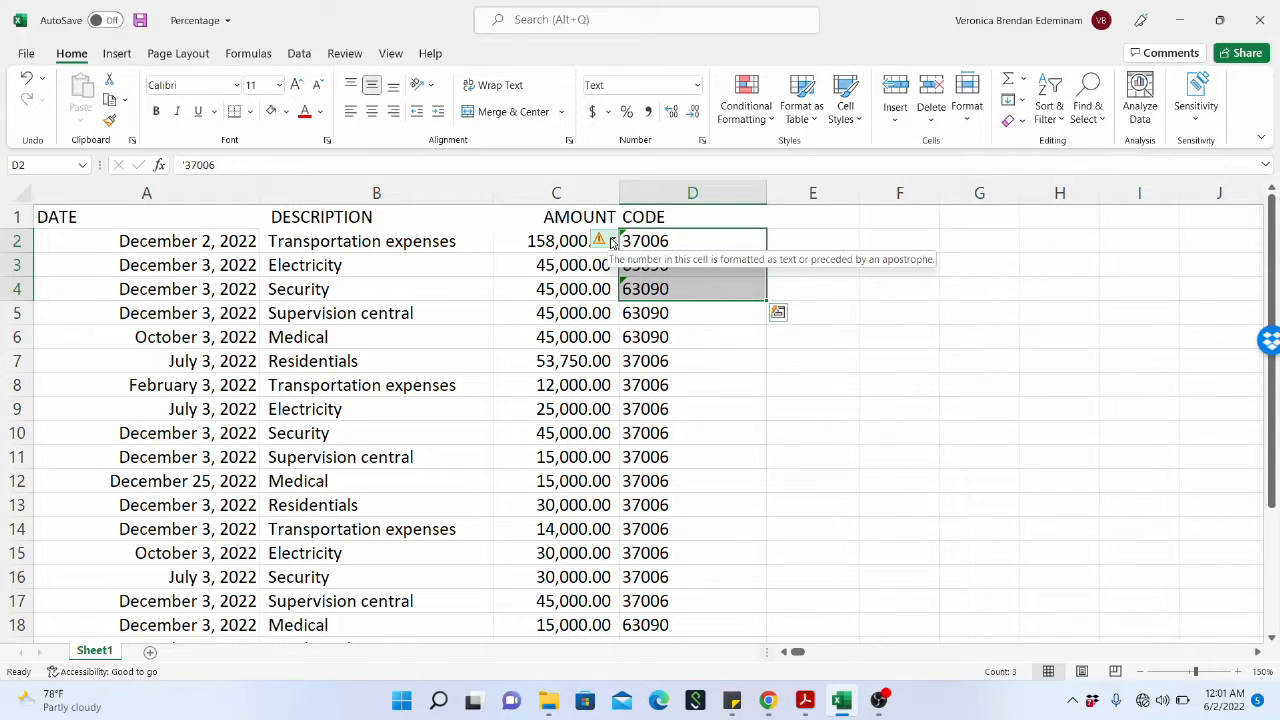
{"action": "left_click", "coordinate": [613, 243]}
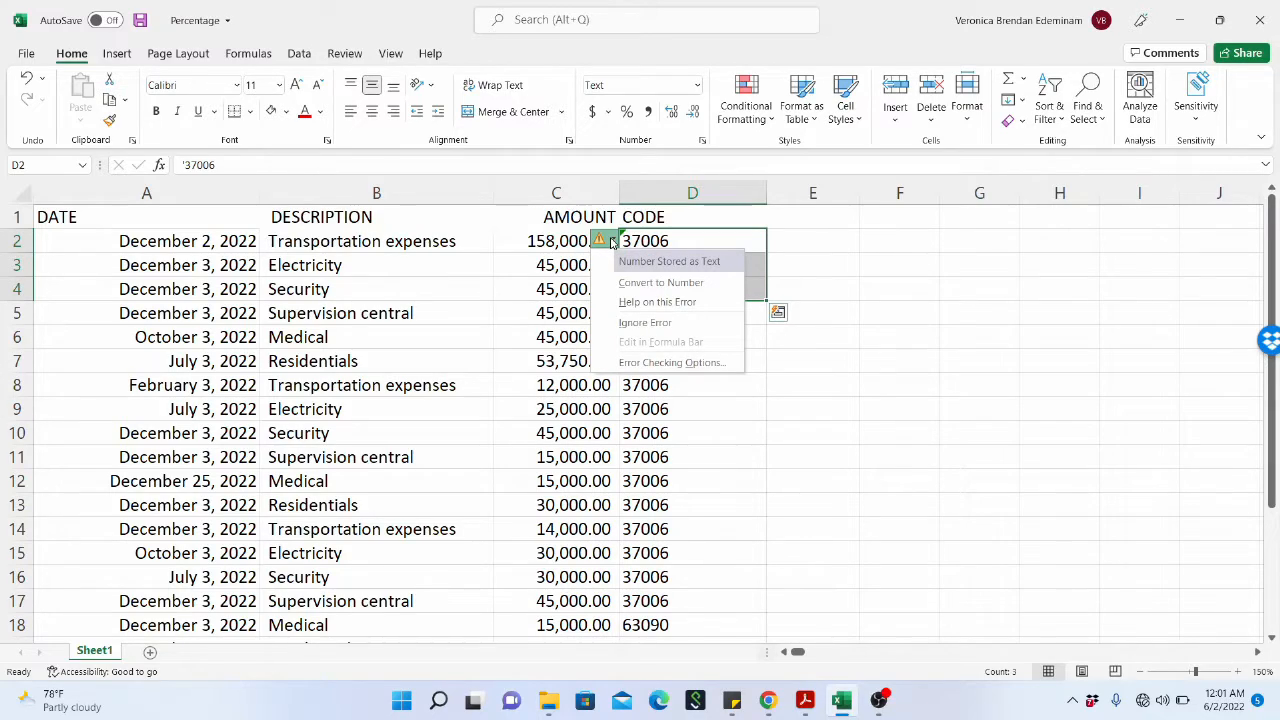
{"action": "key", "text": "Escape"}
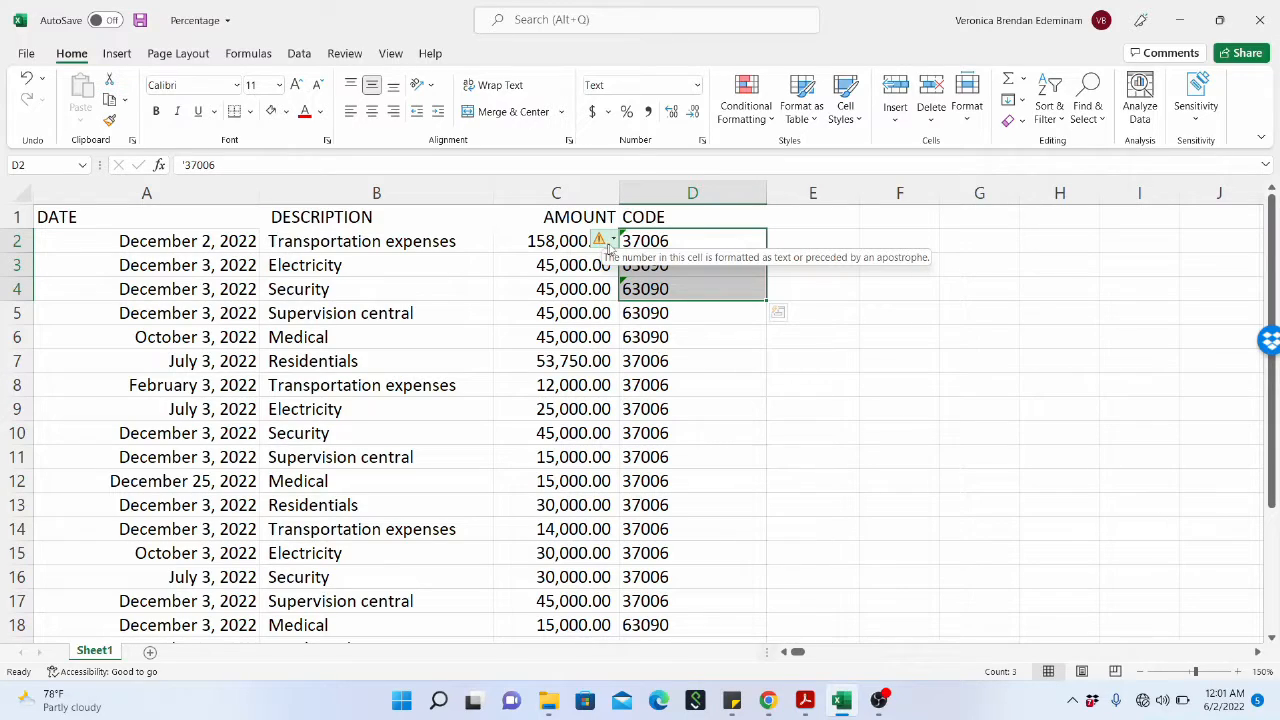
Compare the contents of the individual code cells D2 to D4, and reopen the range's error-checking options to read them.
{"action": "left_click", "coordinate": [668, 332]}
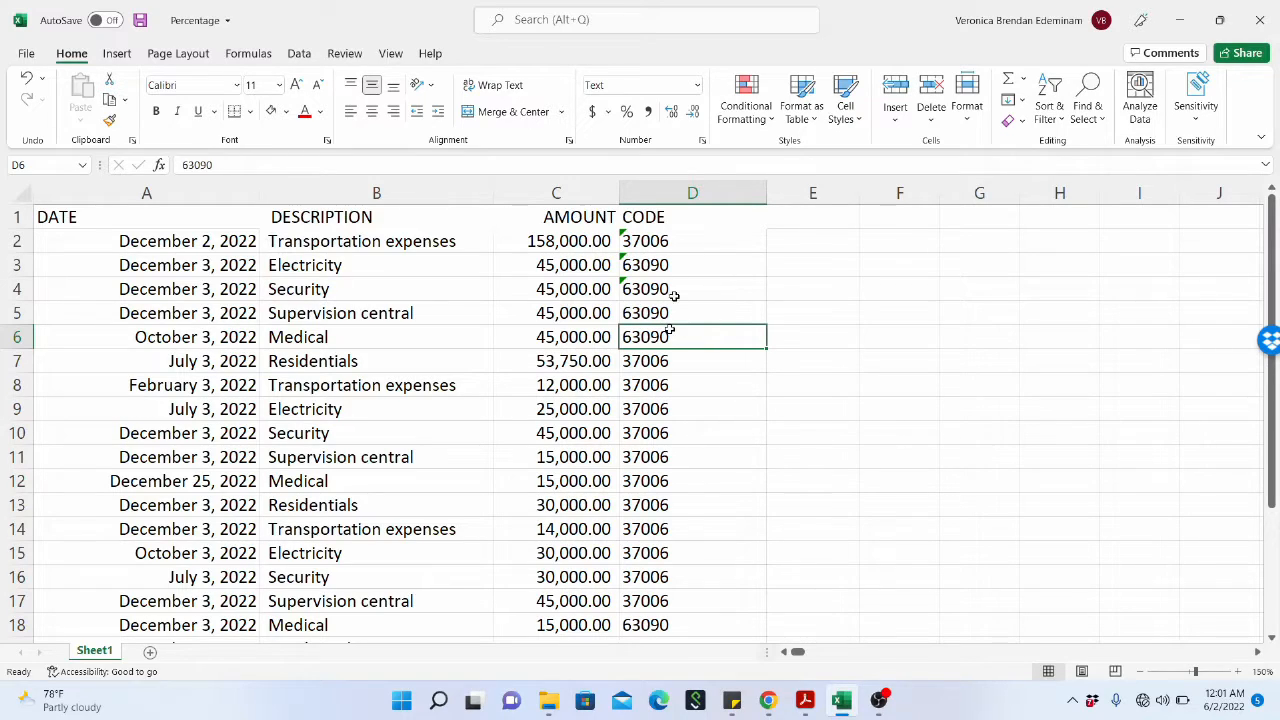
{"action": "left_click", "coordinate": [655, 250]}
{"action": "left_click_drag", "start_coordinate": [655, 250], "coordinate": [658, 266]}
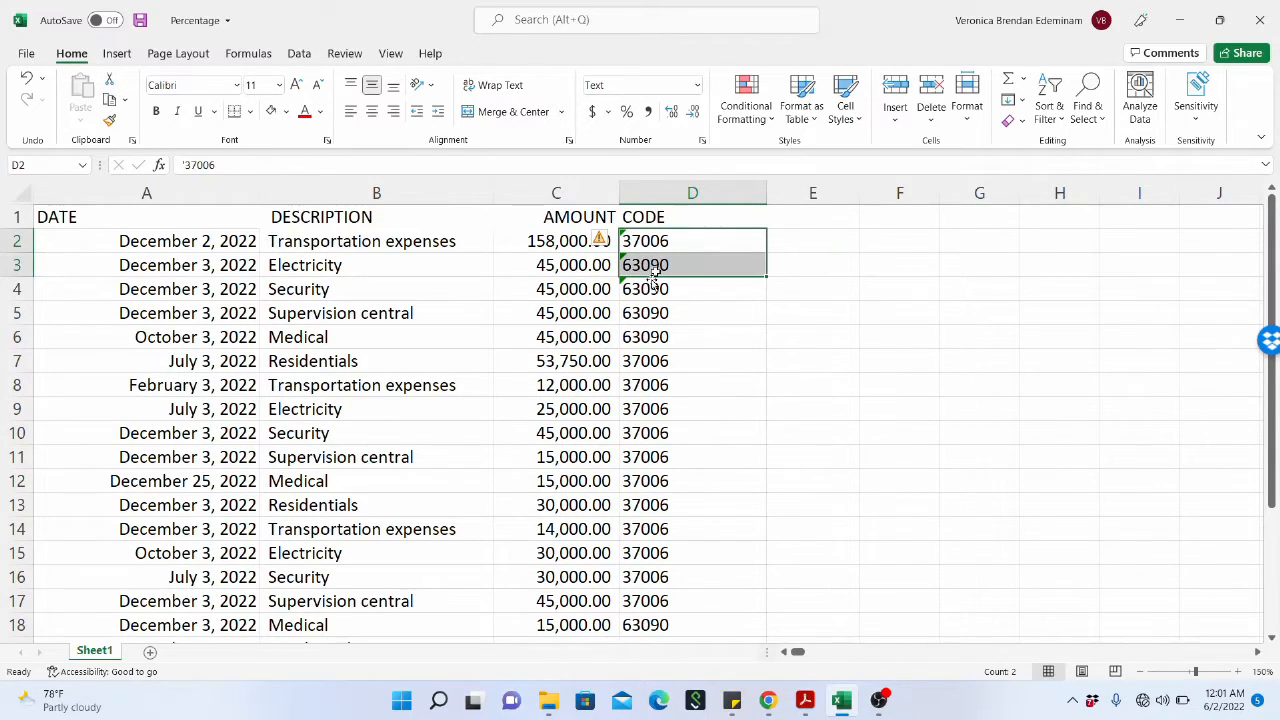
{"action": "left_click", "coordinate": [648, 287]}
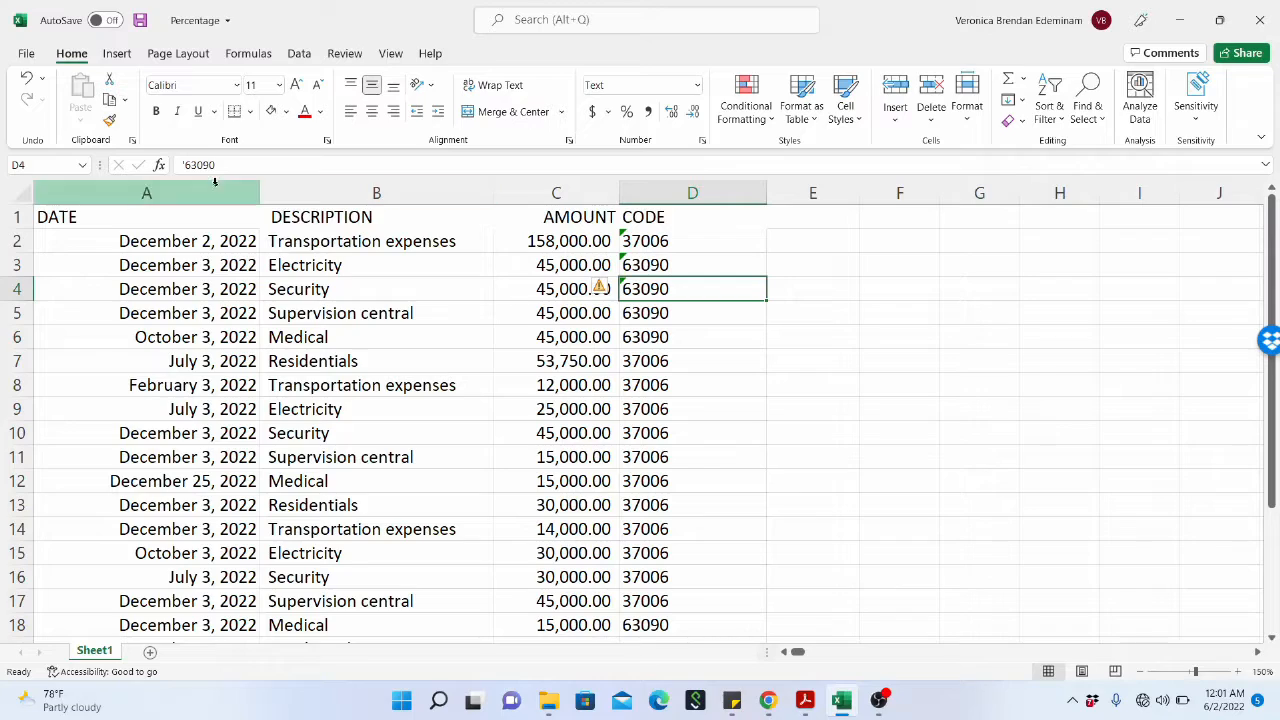
{"action": "left_click", "coordinate": [684, 259]}
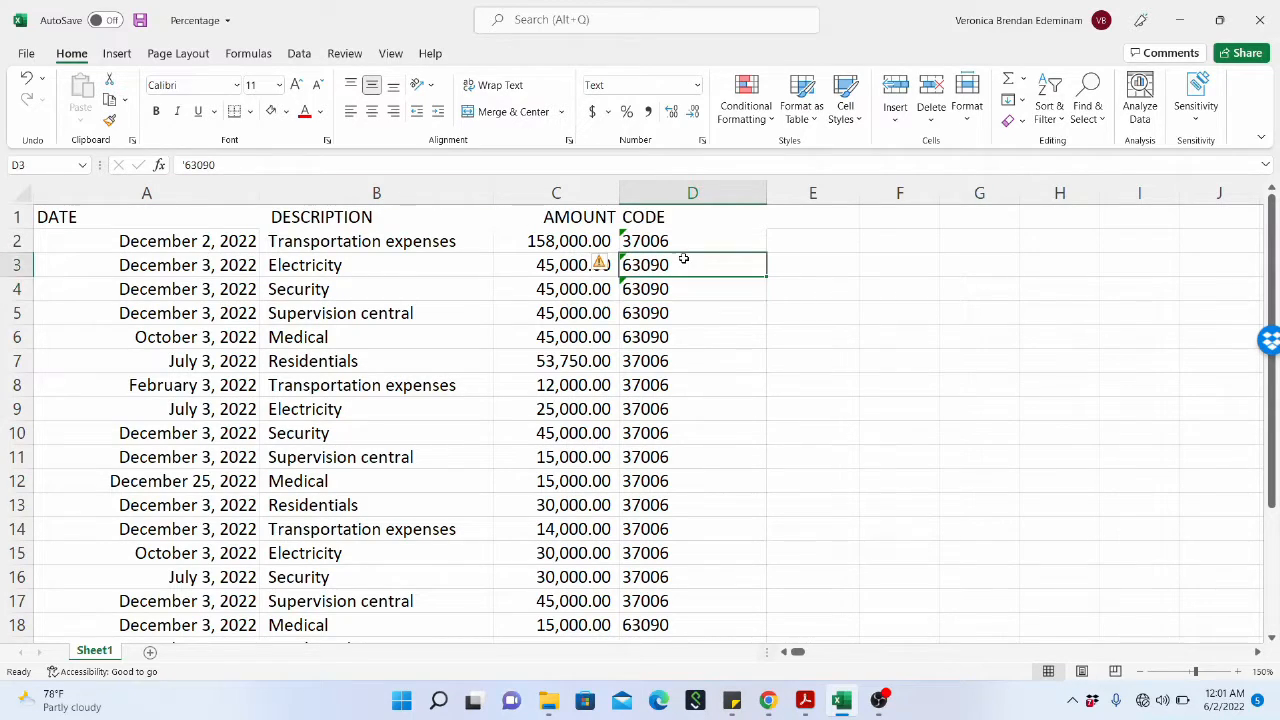
{"action": "left_click_drag", "start_coordinate": [673, 238], "coordinate": [668, 285]}
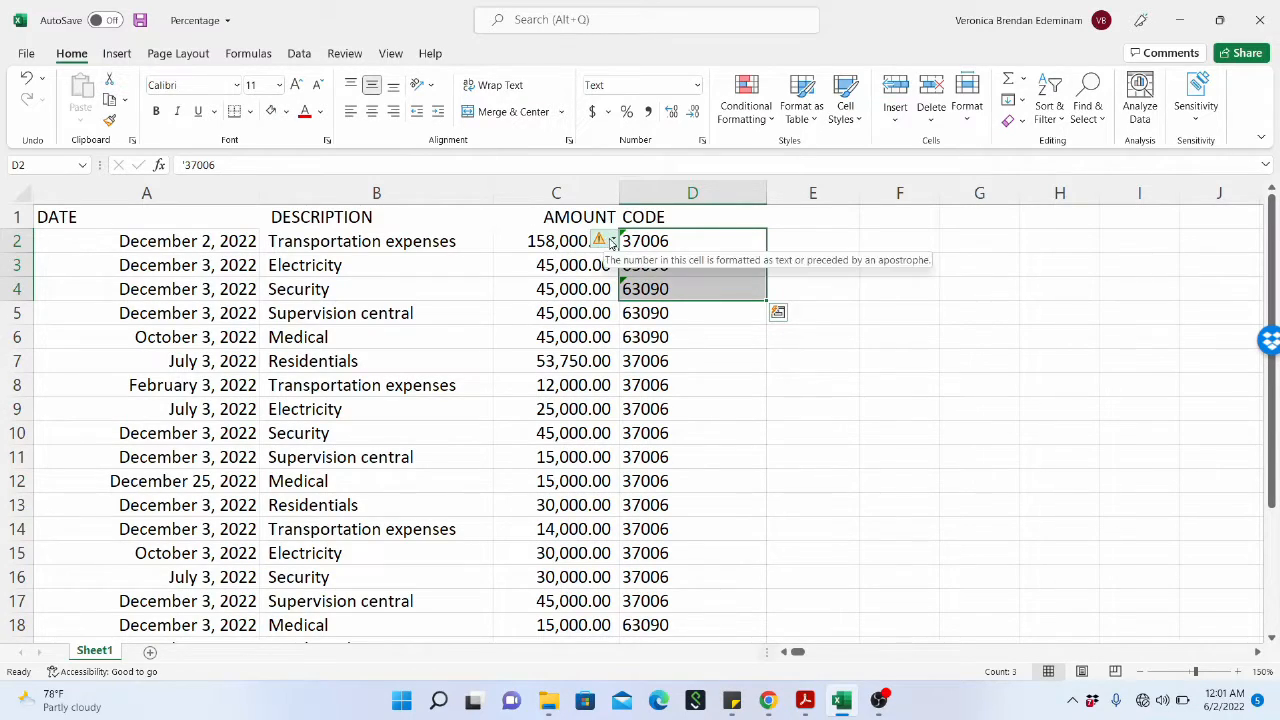
{"action": "left_click", "coordinate": [614, 242]}
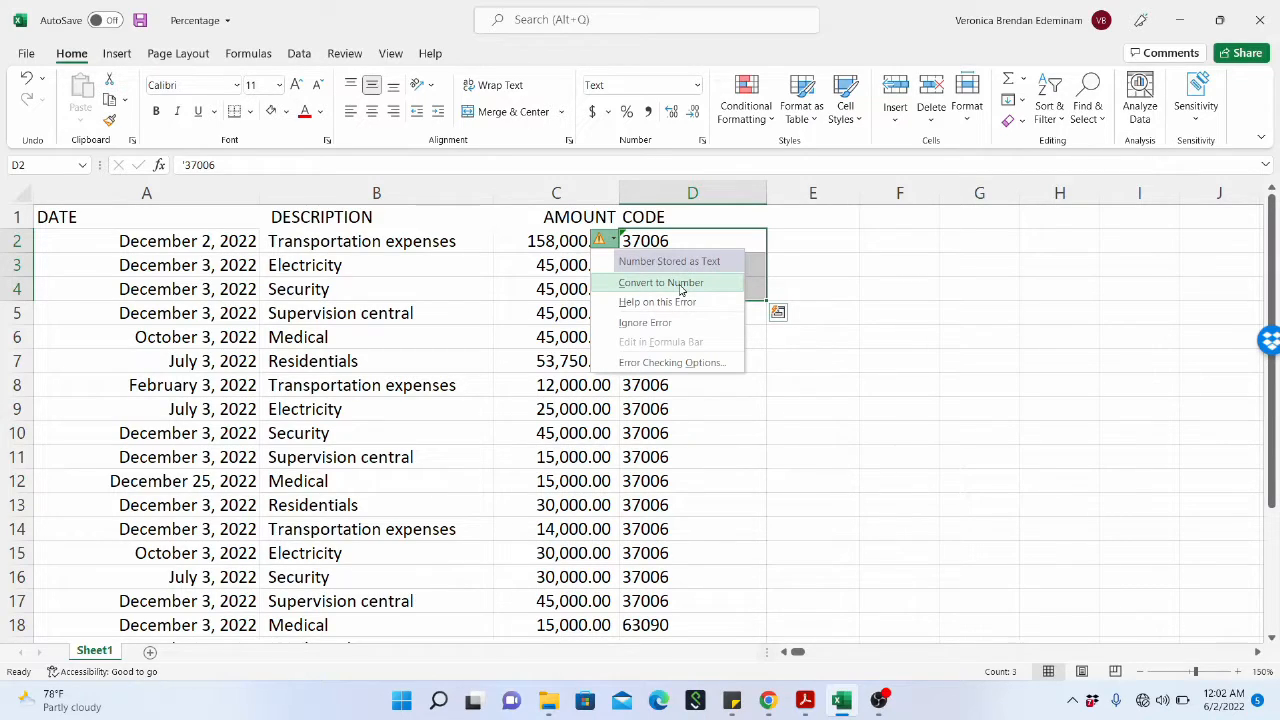
{"action": "left_click", "coordinate": [786, 380]}
Apply the Percent style to the apostrophe-prefixed codes in D2:D4.
{"action": "left_click_drag", "start_coordinate": [706, 240], "coordinate": [695, 284]}
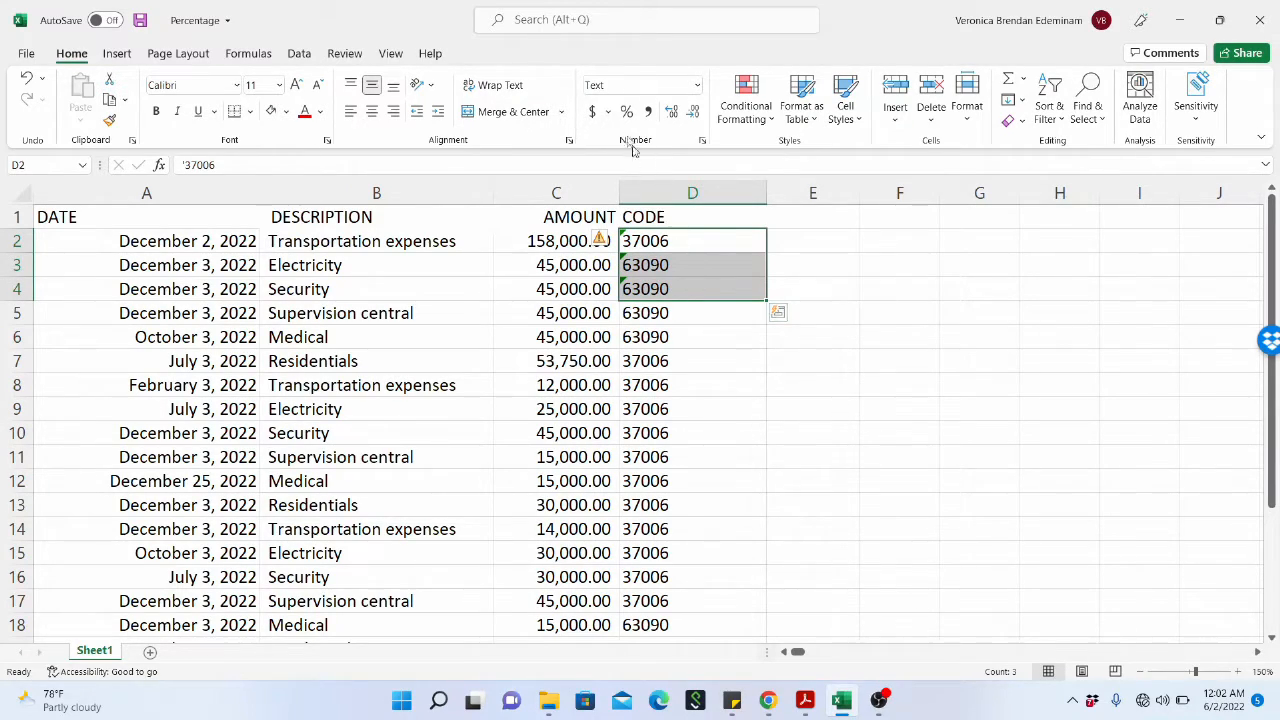
{"action": "left_click_drag", "start_coordinate": [686, 240], "coordinate": [680, 296]}
{"action": "left_click", "coordinate": [628, 113]}
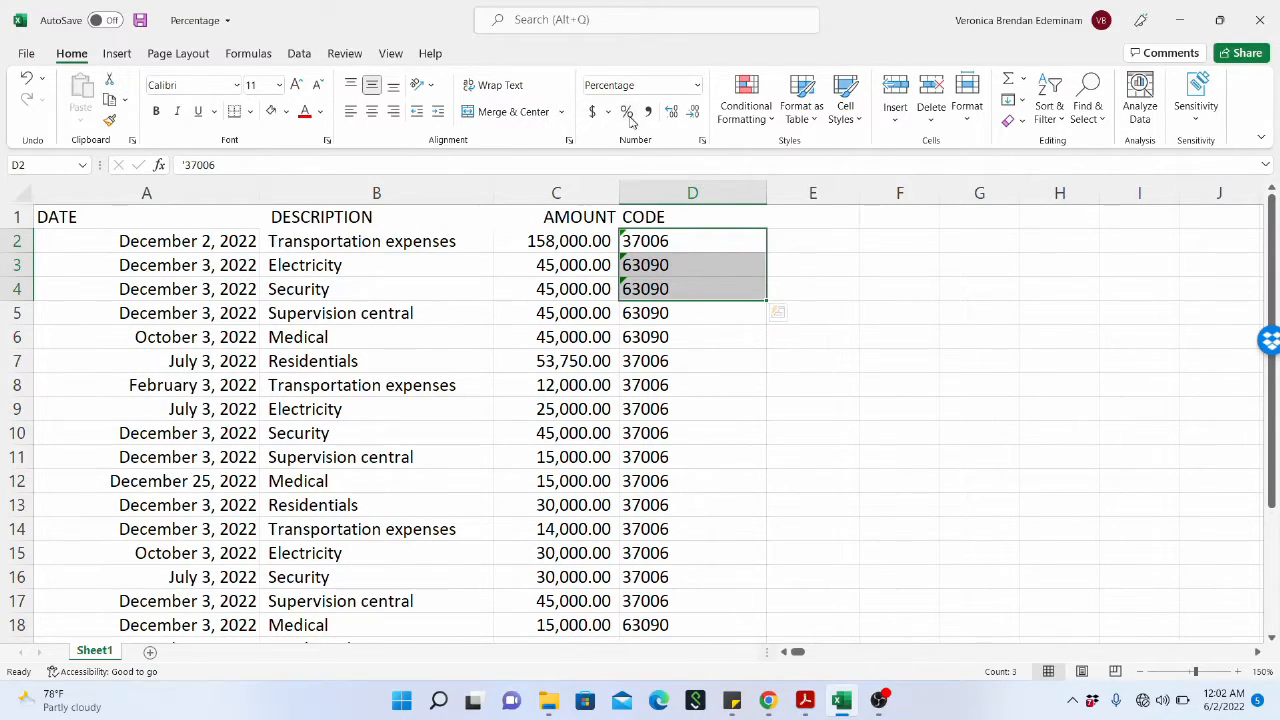
{"action": "left_click", "coordinate": [630, 118]}
Apply the Accounting format and Comma style to the codes in D2:D4, and increase their decimal places.
{"action": "left_click", "coordinate": [590, 113]}
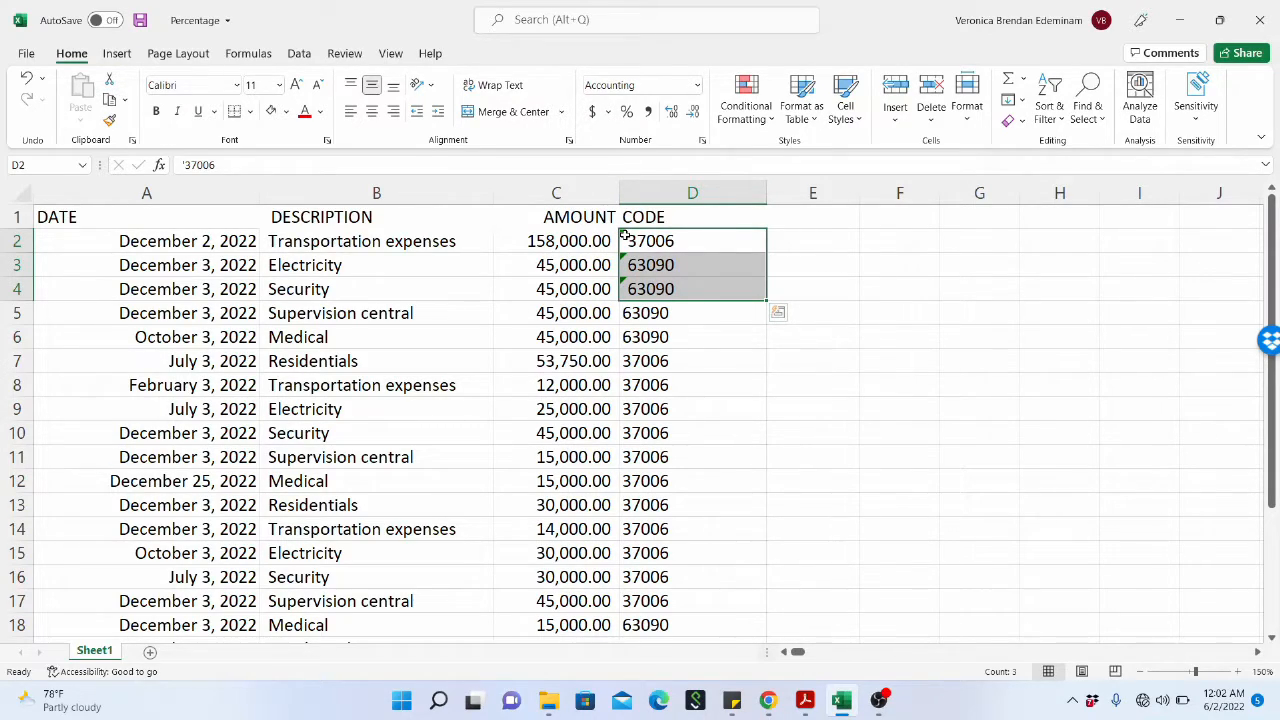
{"action": "left_click", "coordinate": [648, 113]}
{"action": "left_click", "coordinate": [672, 111]}
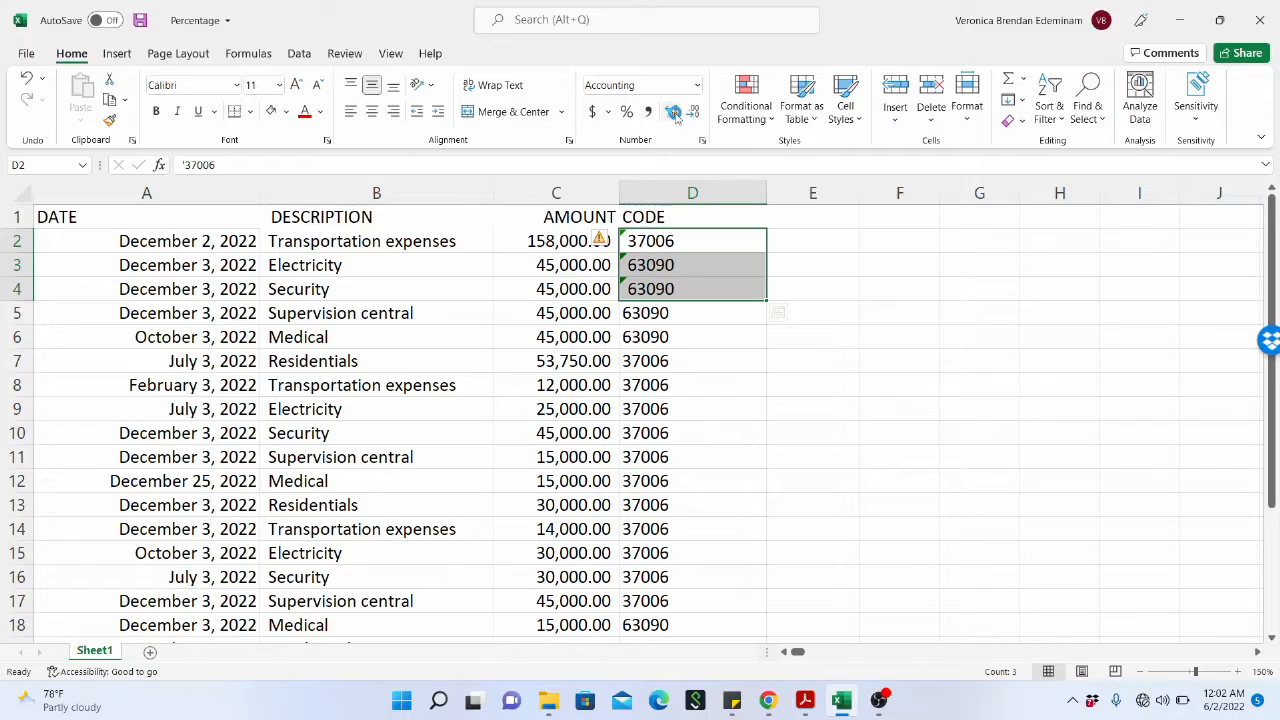
Try to increase and decrease the decimal places of the text codes in D2:D4, and deselect the range.
{"action": "left_click", "coordinate": [696, 113]}
{"action": "left_click", "coordinate": [675, 116]}
{"action": "left_click", "coordinate": [694, 114]}
{"action": "left_click", "coordinate": [614, 310]}
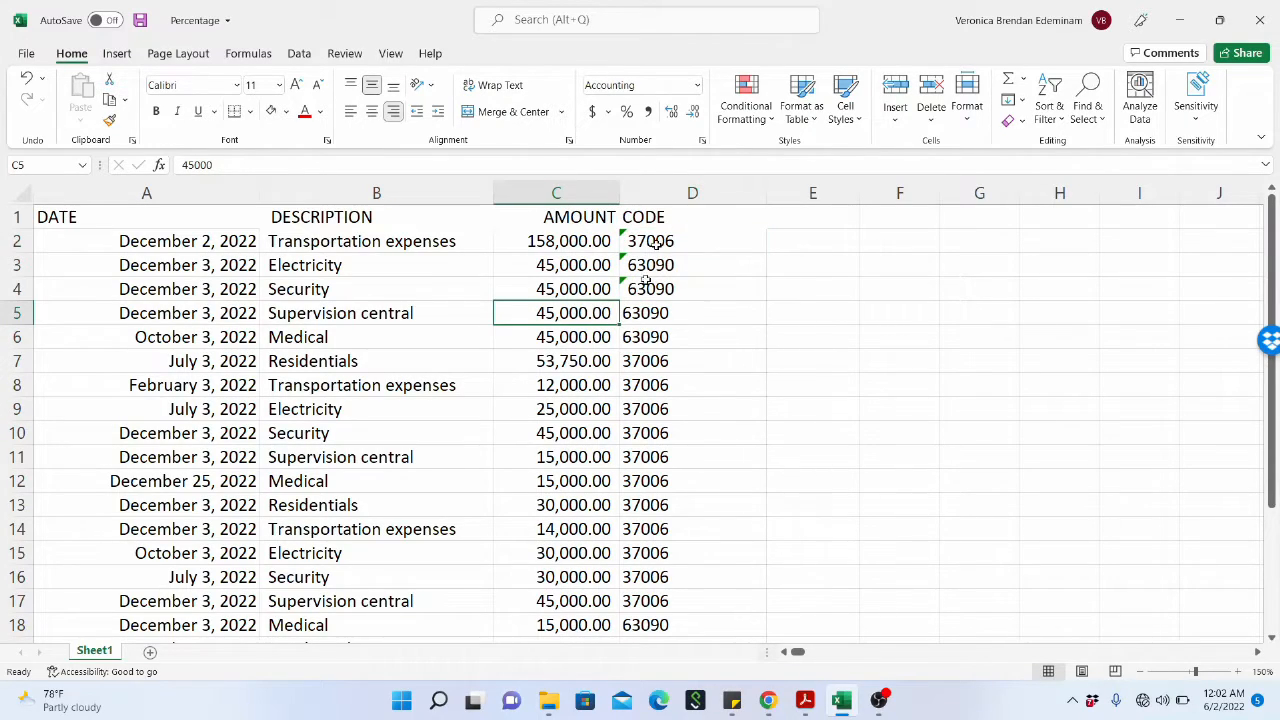
Convert the text codes in D2:D4 to numbers through their error-checking options.
{"action": "left_click_drag", "start_coordinate": [657, 237], "coordinate": [651, 289]}
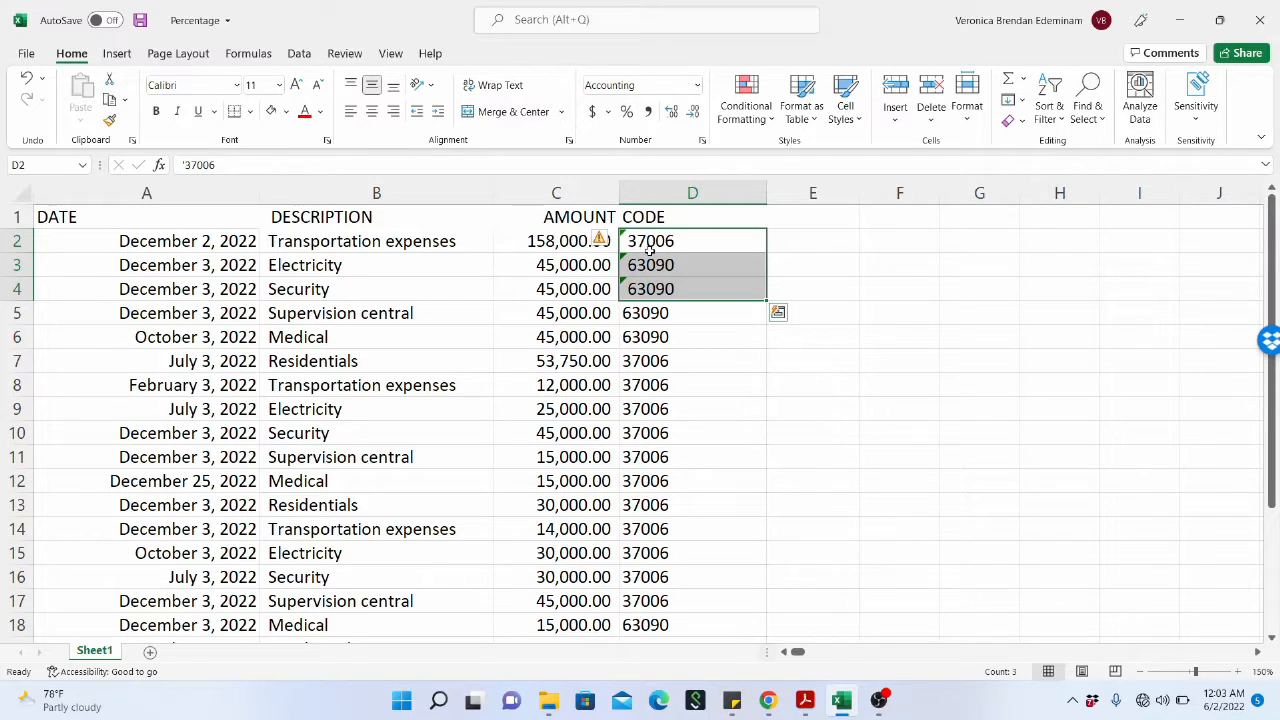
{"action": "left_click", "coordinate": [611, 242]}
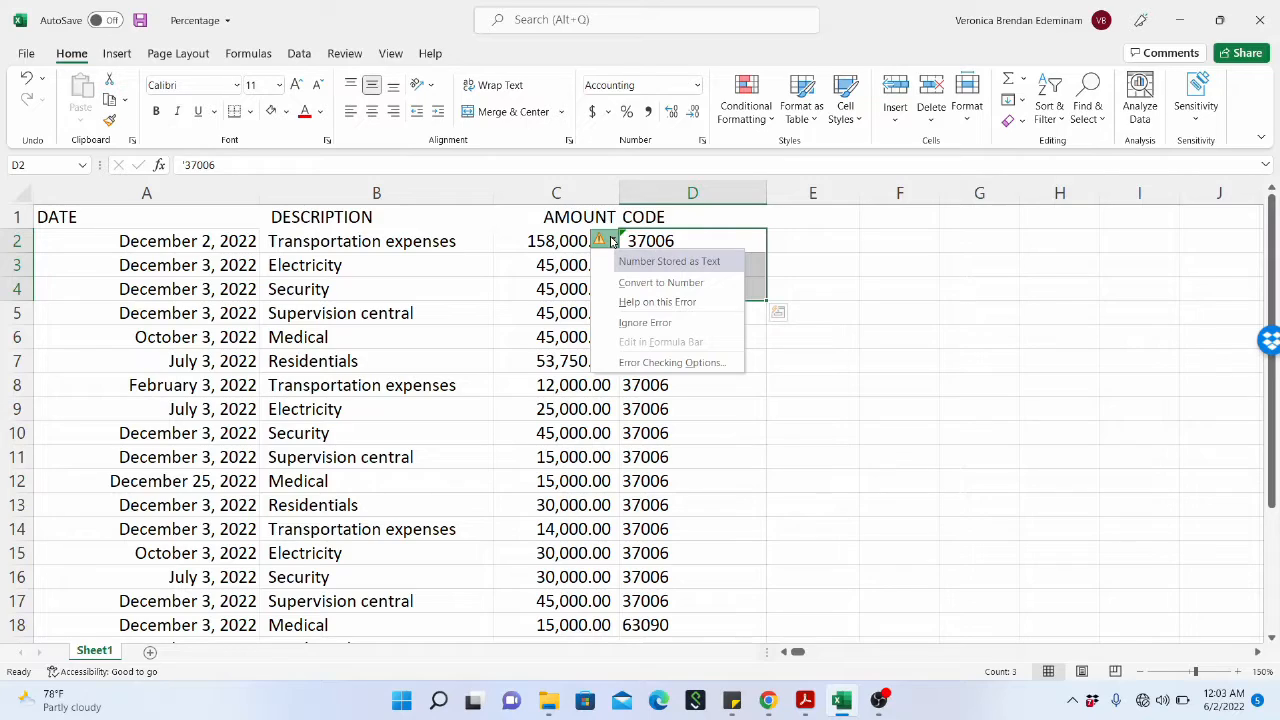
{"action": "left_click", "coordinate": [655, 285]}
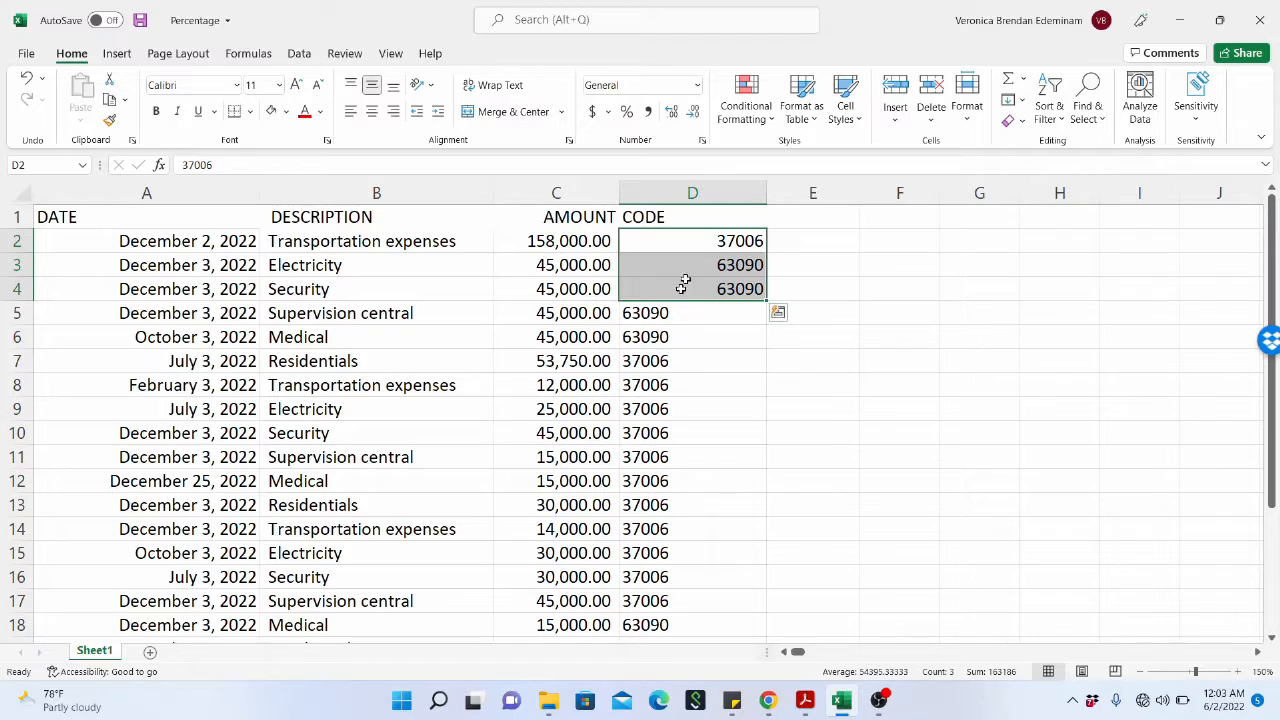
Try the Percent style and the Accounting format on the numeric codes in D2:D4.
{"action": "left_click_drag", "start_coordinate": [703, 242], "coordinate": [708, 289]}
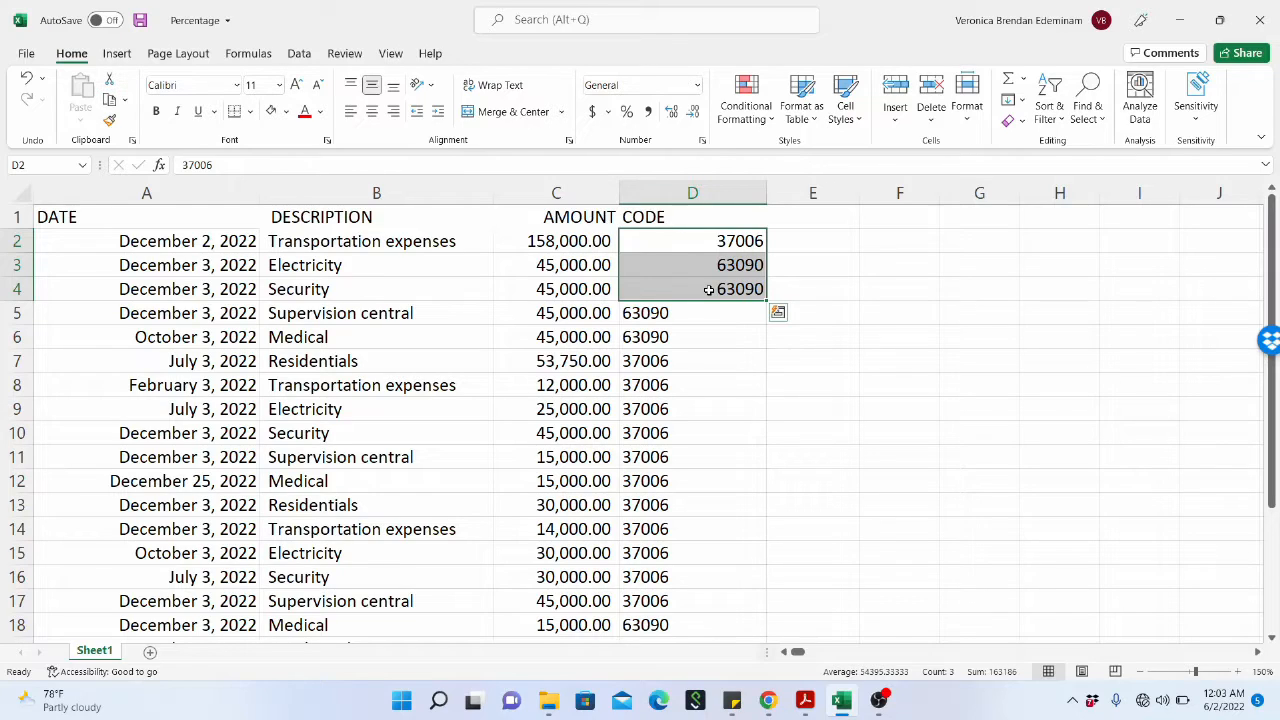
{"action": "left_click", "coordinate": [626, 112]}
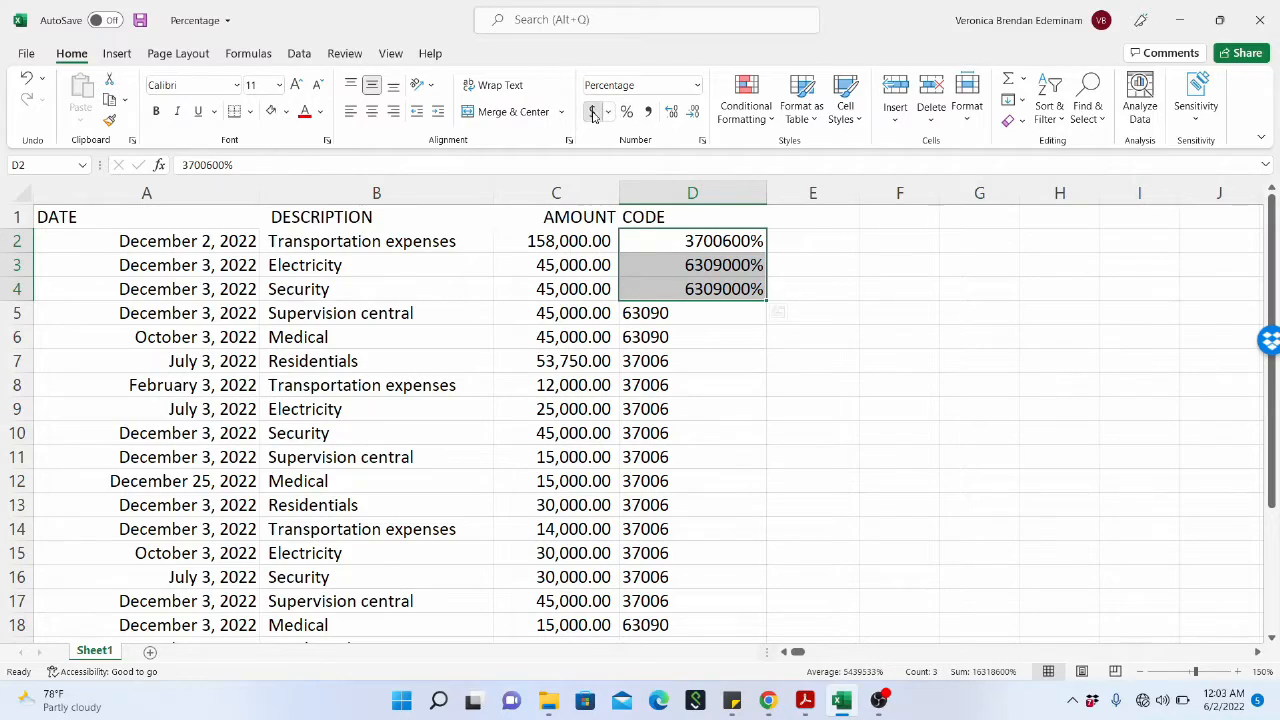
{"action": "left_click", "coordinate": [593, 112]}
Apply the Comma style to the codes in D2:D4 and adjust them to show no decimal places.
{"action": "left_click", "coordinate": [647, 114]}
{"action": "left_click", "coordinate": [671, 111]}
{"action": "left_click", "coordinate": [671, 111]}
{"action": "left_click", "coordinate": [693, 112]}
{"action": "left_click", "coordinate": [693, 112]}
{"action": "left_click", "coordinate": [694, 112]}
{"action": "left_click", "coordinate": [694, 112]}
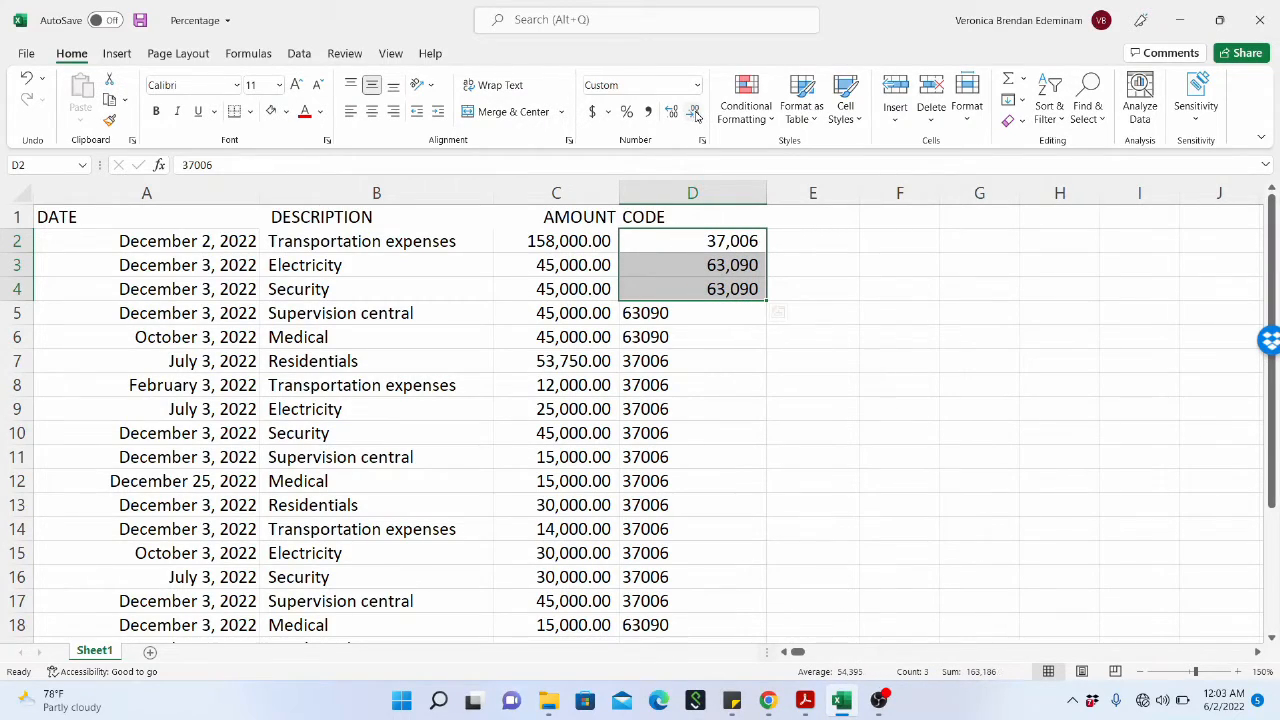
{"action": "left_click", "coordinate": [725, 359]}
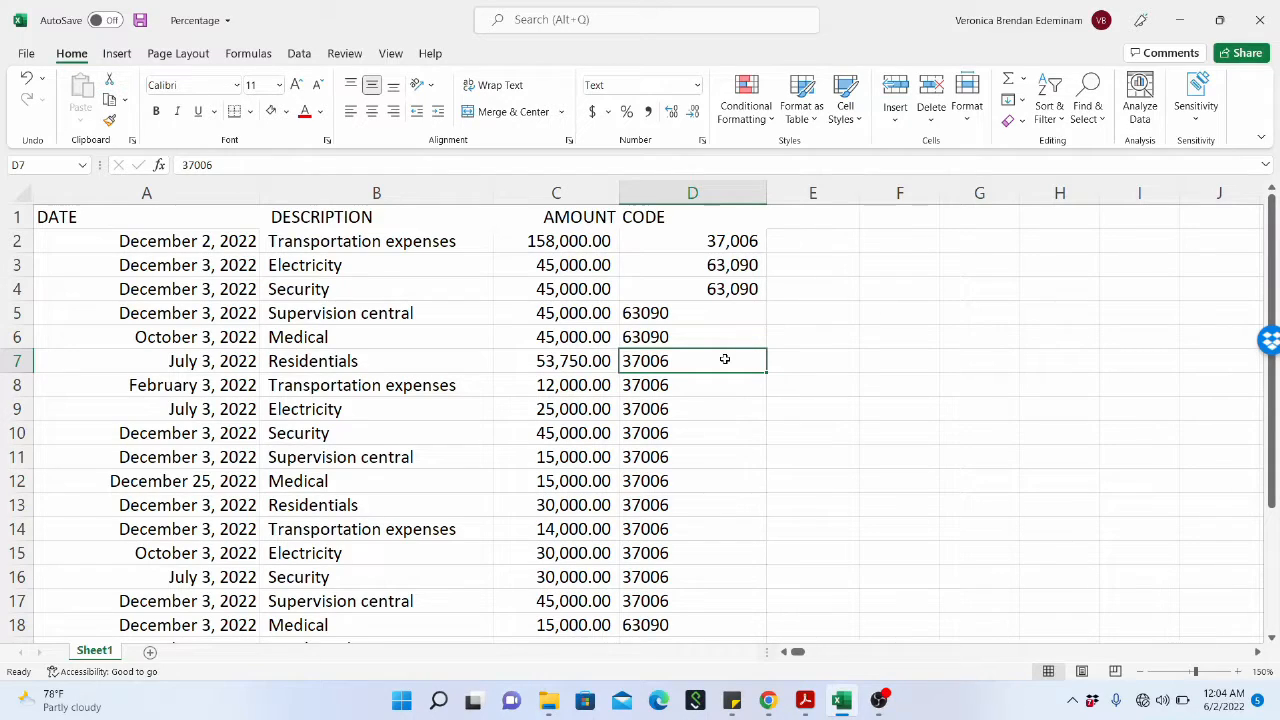
{"action": "left_click", "coordinate": [46, 705]}
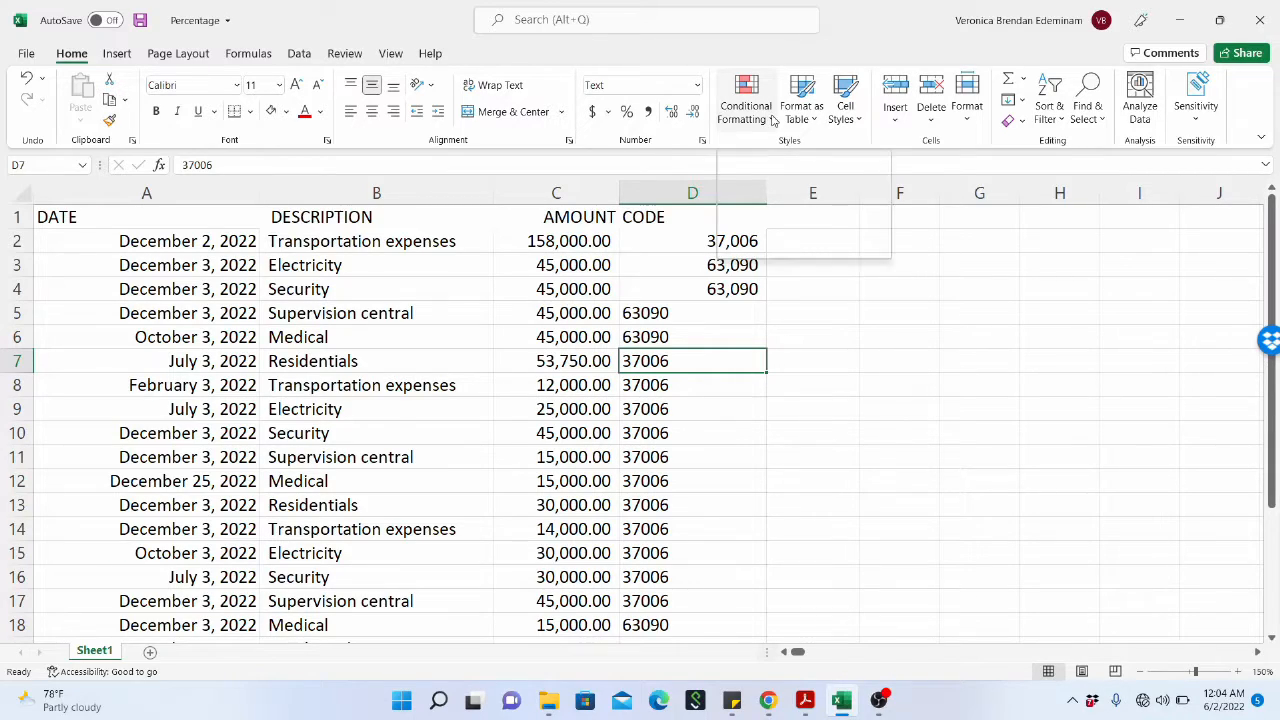
Look through the Conditional Formatting rules, the Format as Table styles and the Cell Styles gallery without applying any.
{"action": "left_click", "coordinate": [772, 120]}
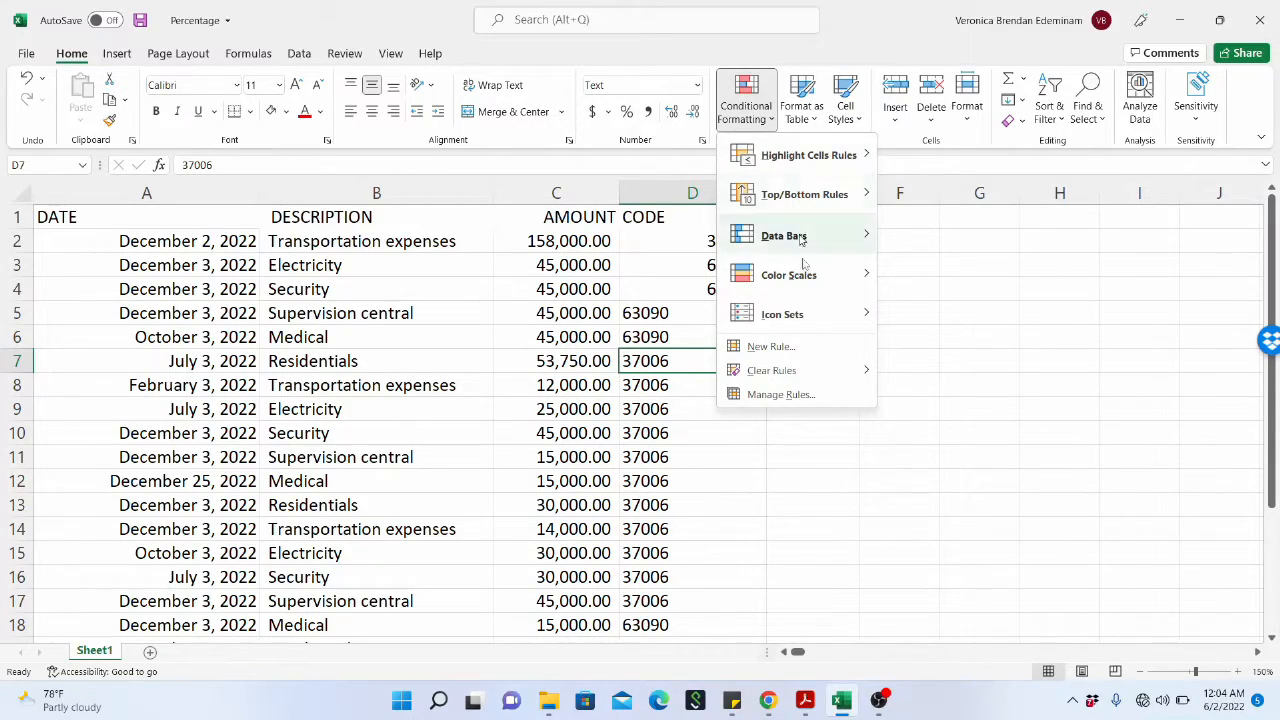
{"action": "mouse_move", "coordinate": [807, 352]}
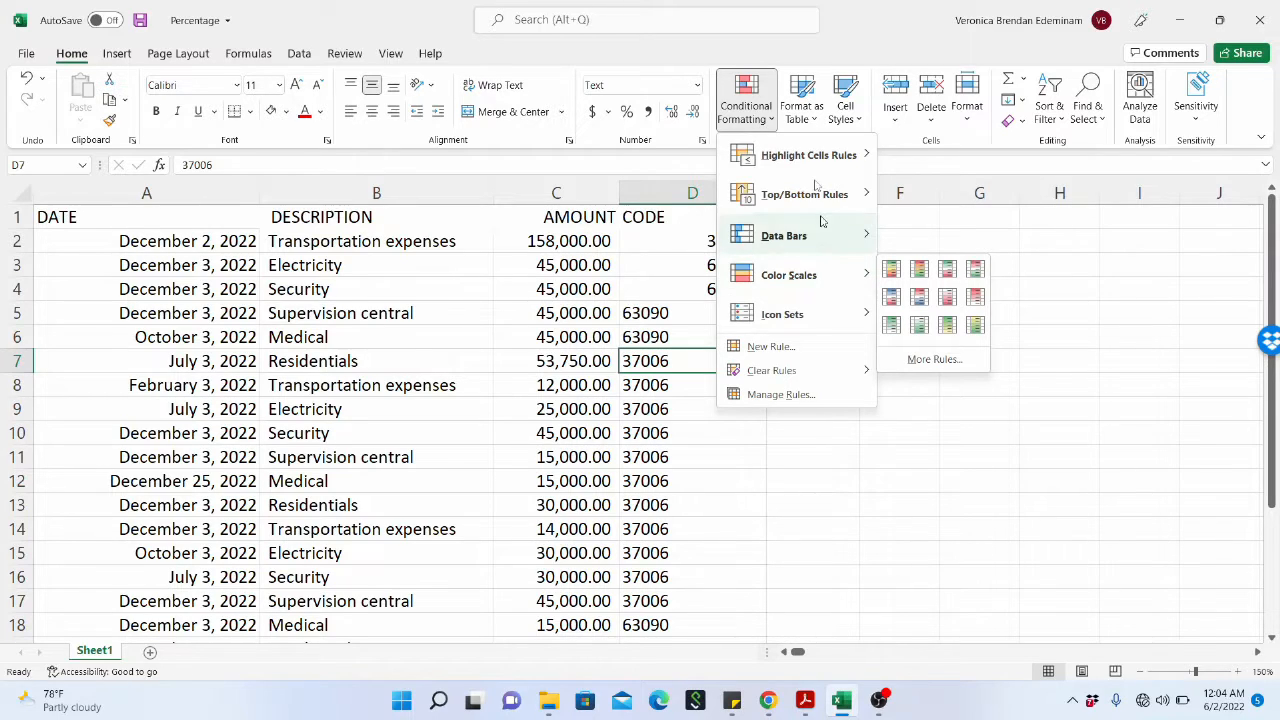
{"action": "left_click", "coordinate": [816, 120]}
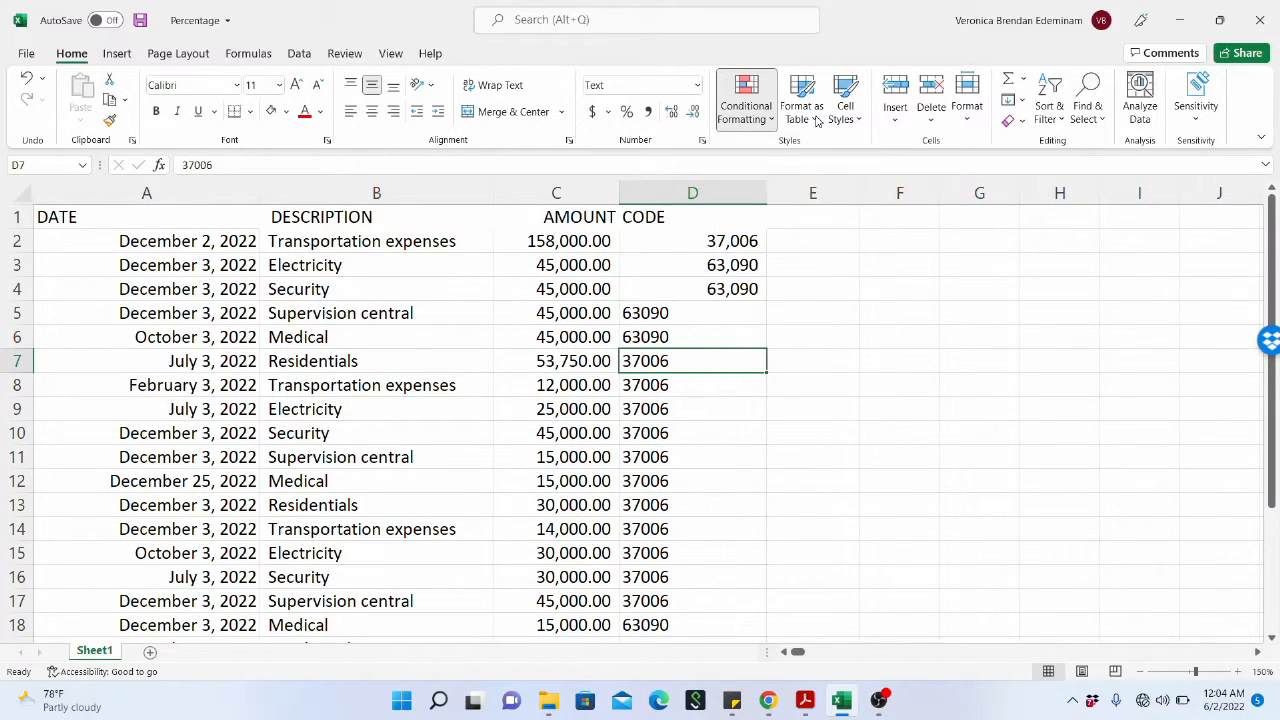
{"action": "left_click", "coordinate": [816, 120]}
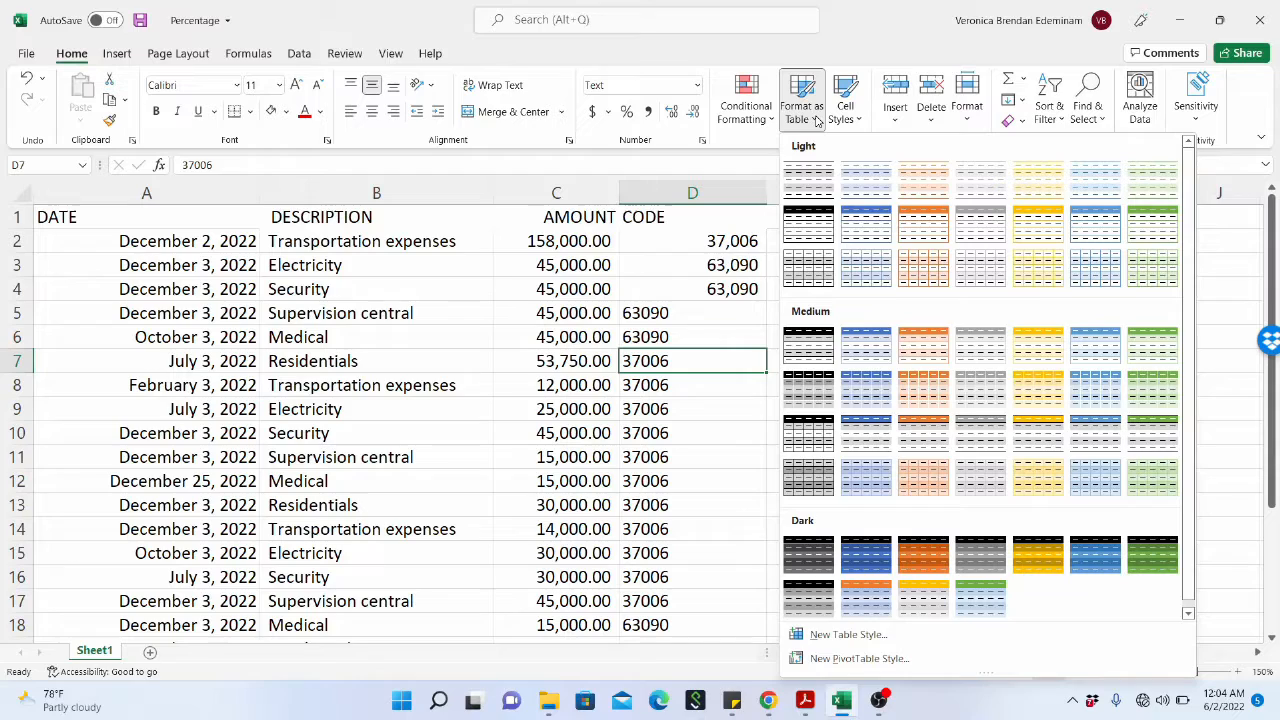
{"action": "left_click", "coordinate": [848, 116]}
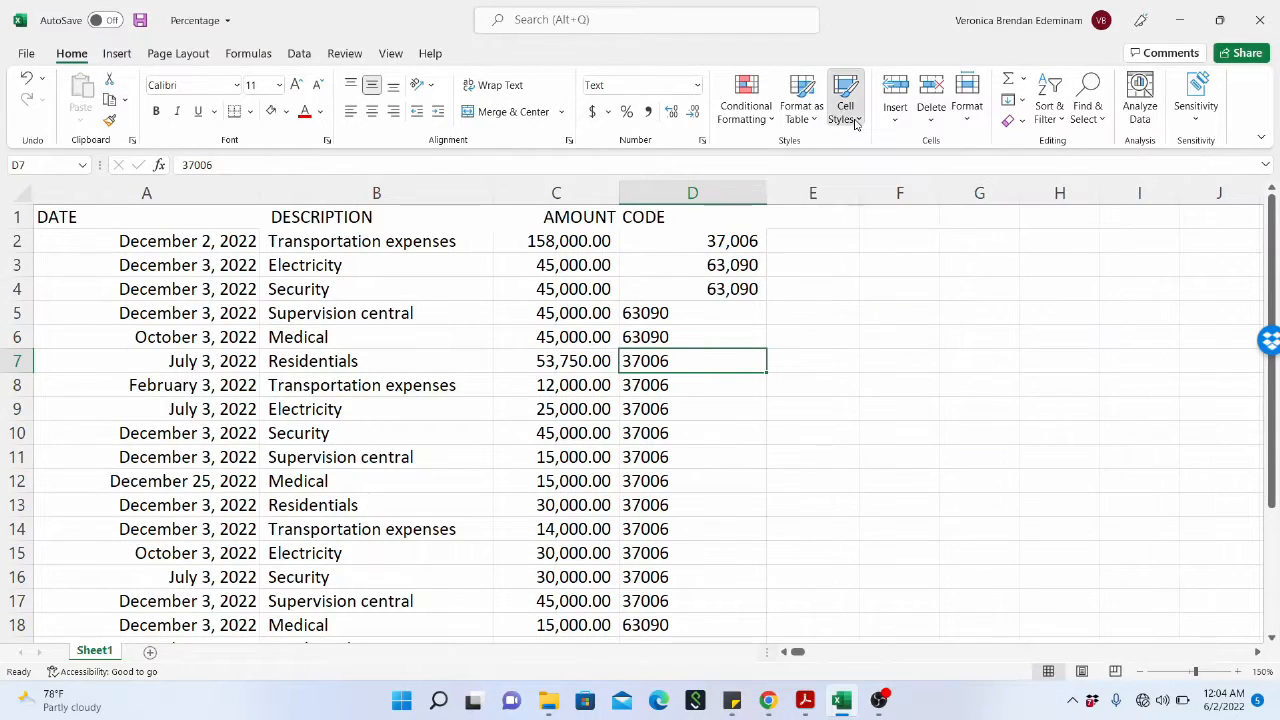
{"action": "left_click", "coordinate": [855, 120]}
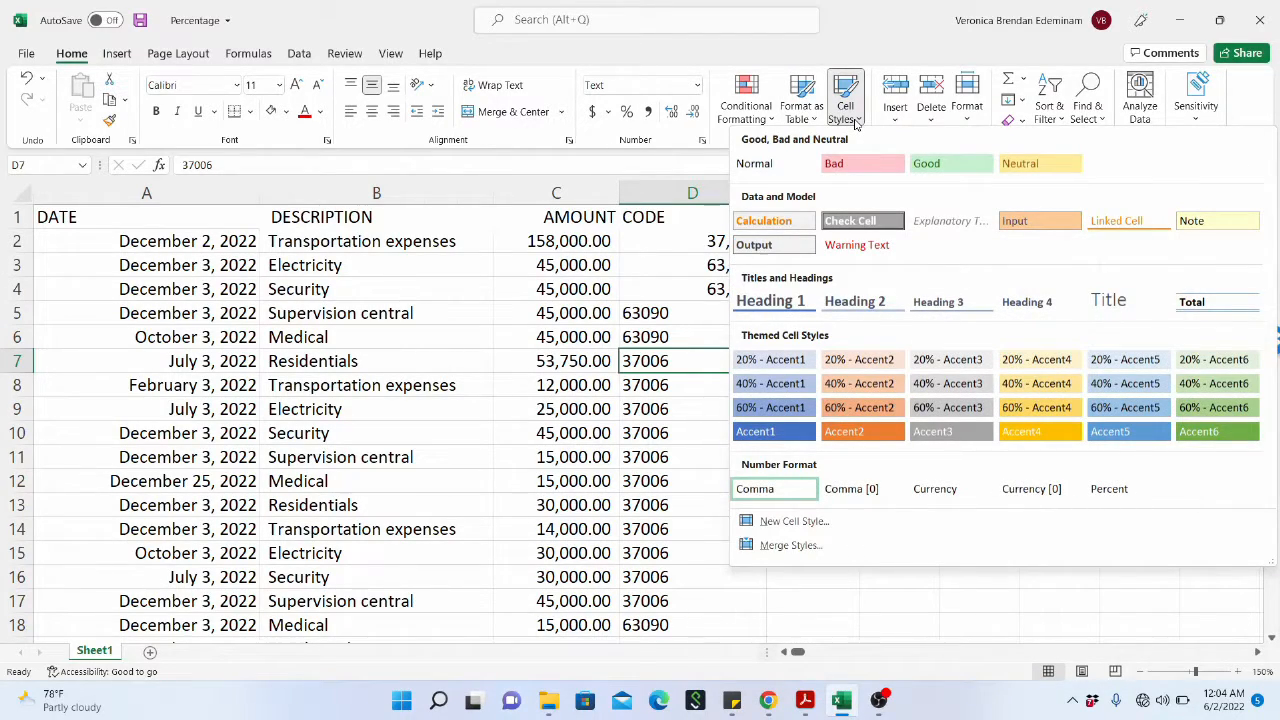
{"action": "left_click", "coordinate": [665, 310]}
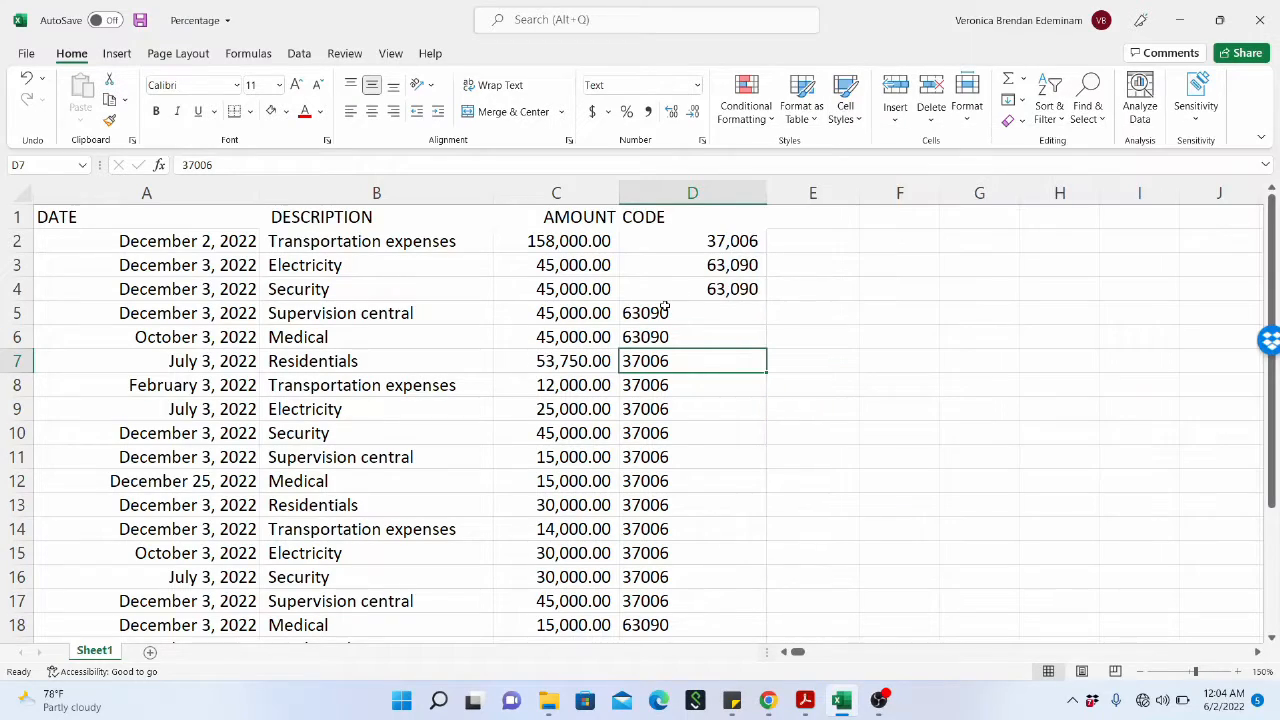